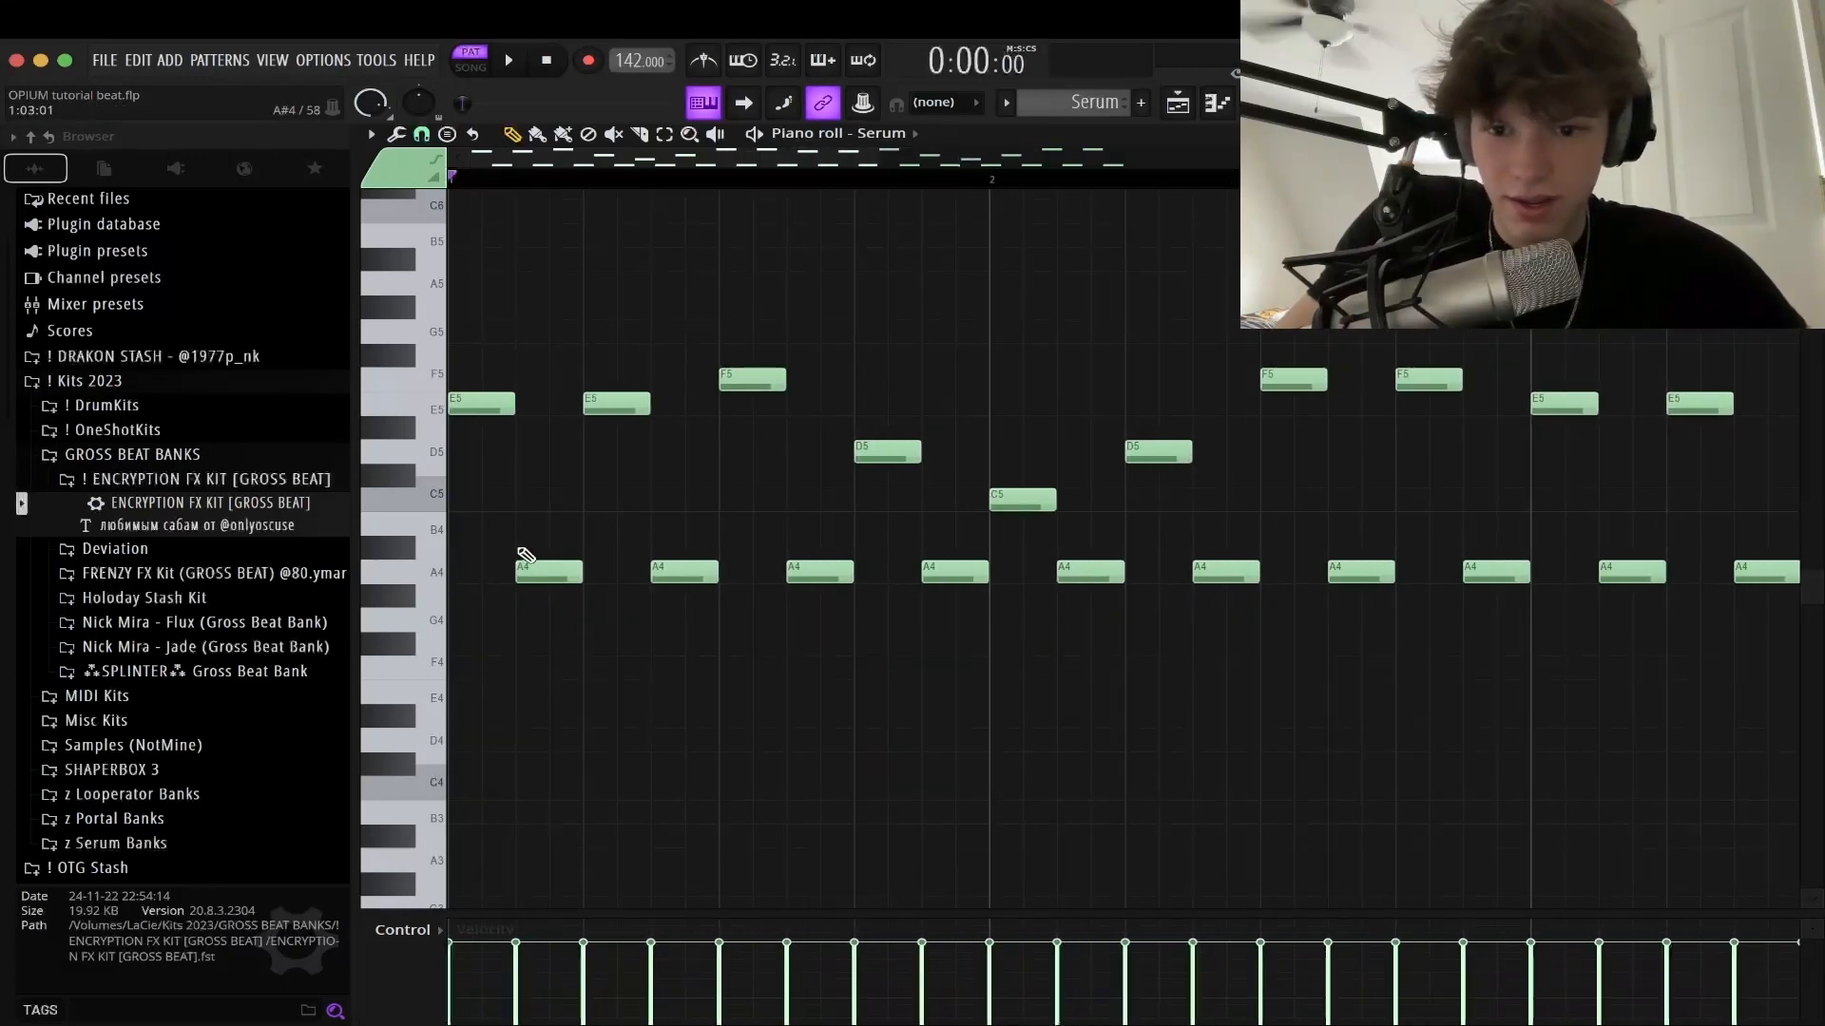
Examine the pitches and spacing of the Serum melody notes in the piano roll across its four bars
{"action": "scroll", "coordinate": [524, 549], "scroll_direction": "down", "scroll_amount": 1}
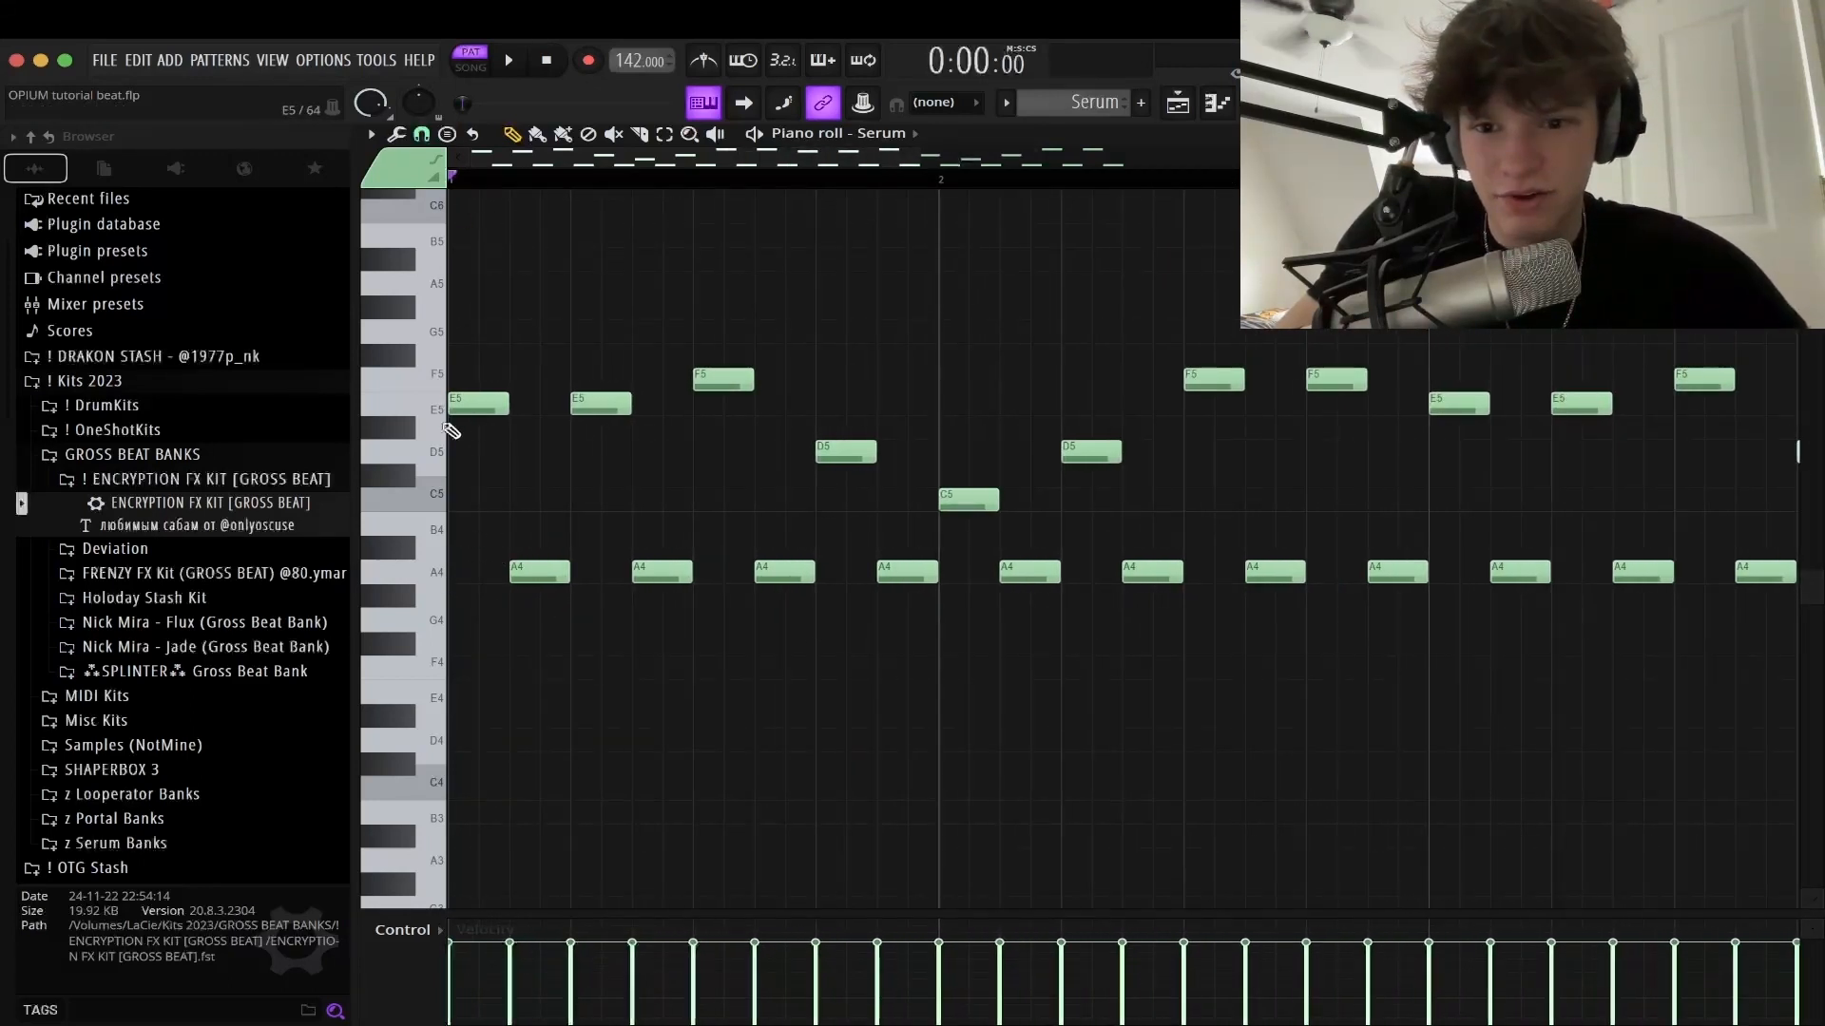
{"action": "scroll", "coordinate": [463, 428], "scroll_direction": "down", "scroll_amount": 6}
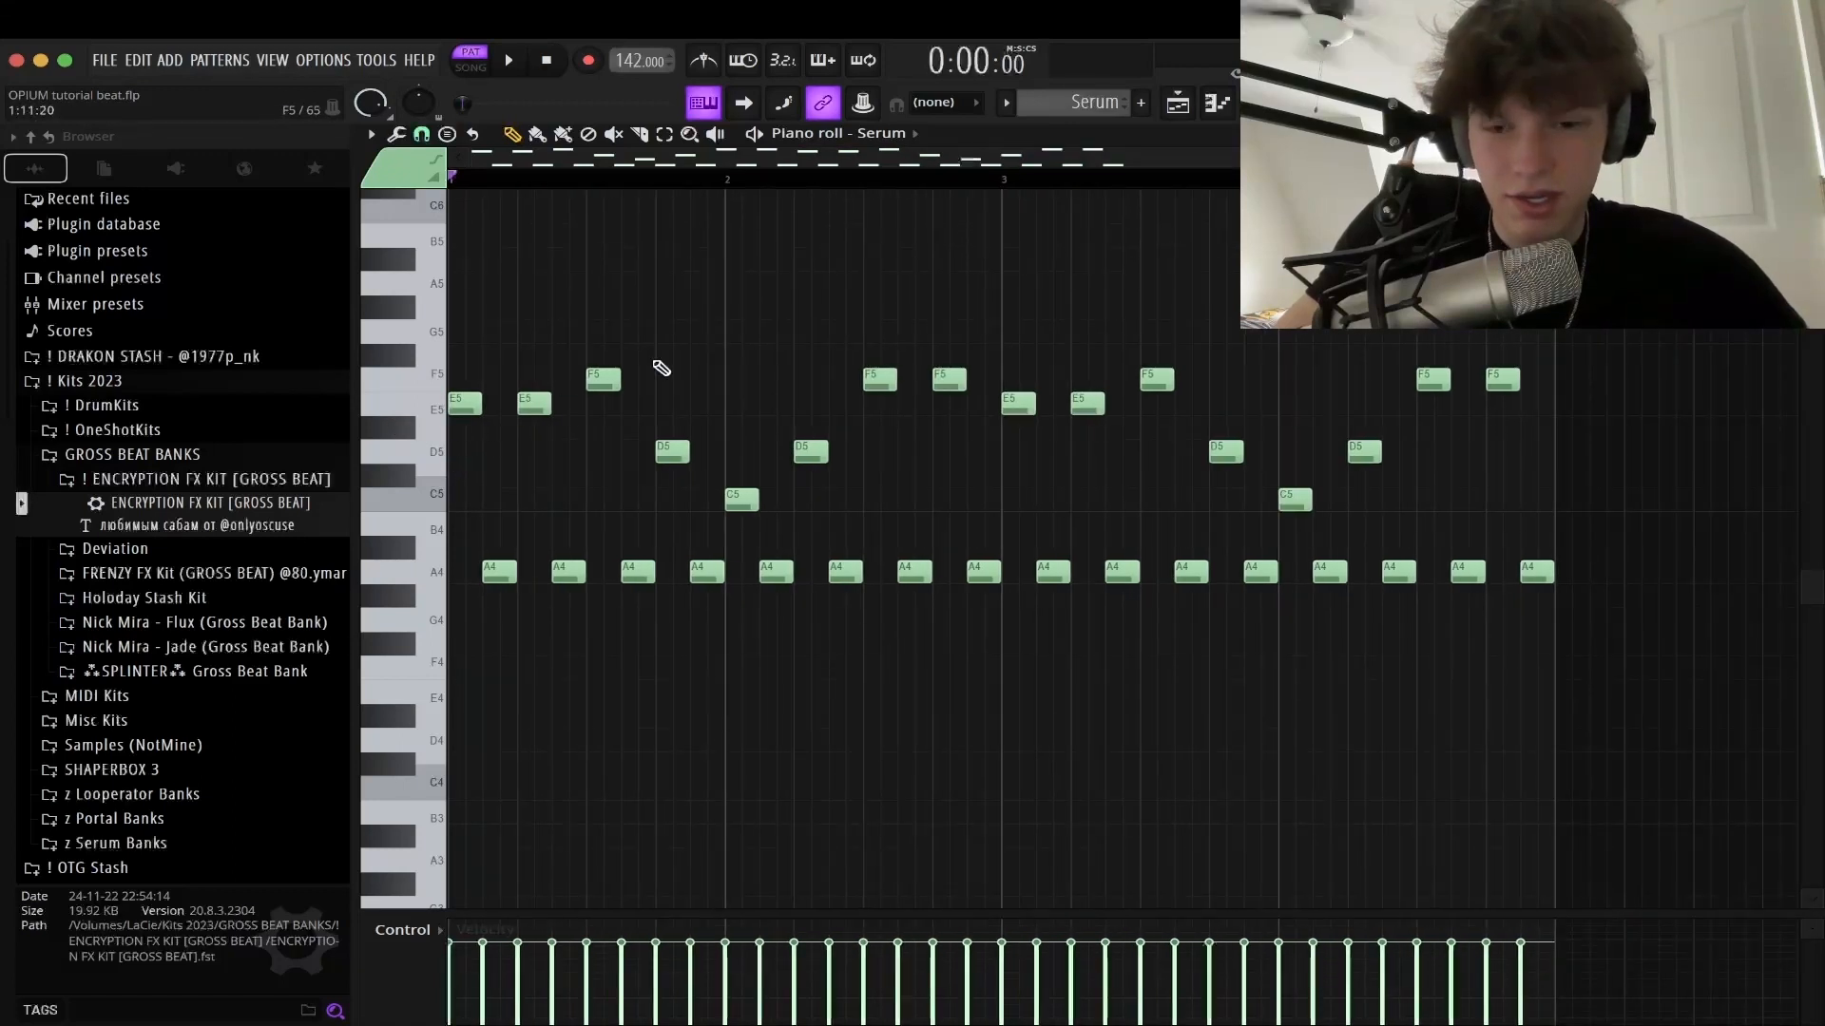
{"action": "scroll", "coordinate": [442, 451], "scroll_direction": "up", "scroll_amount": 7}
{"action": "scroll", "coordinate": [444, 451], "scroll_direction": "down", "scroll_amount": 6}
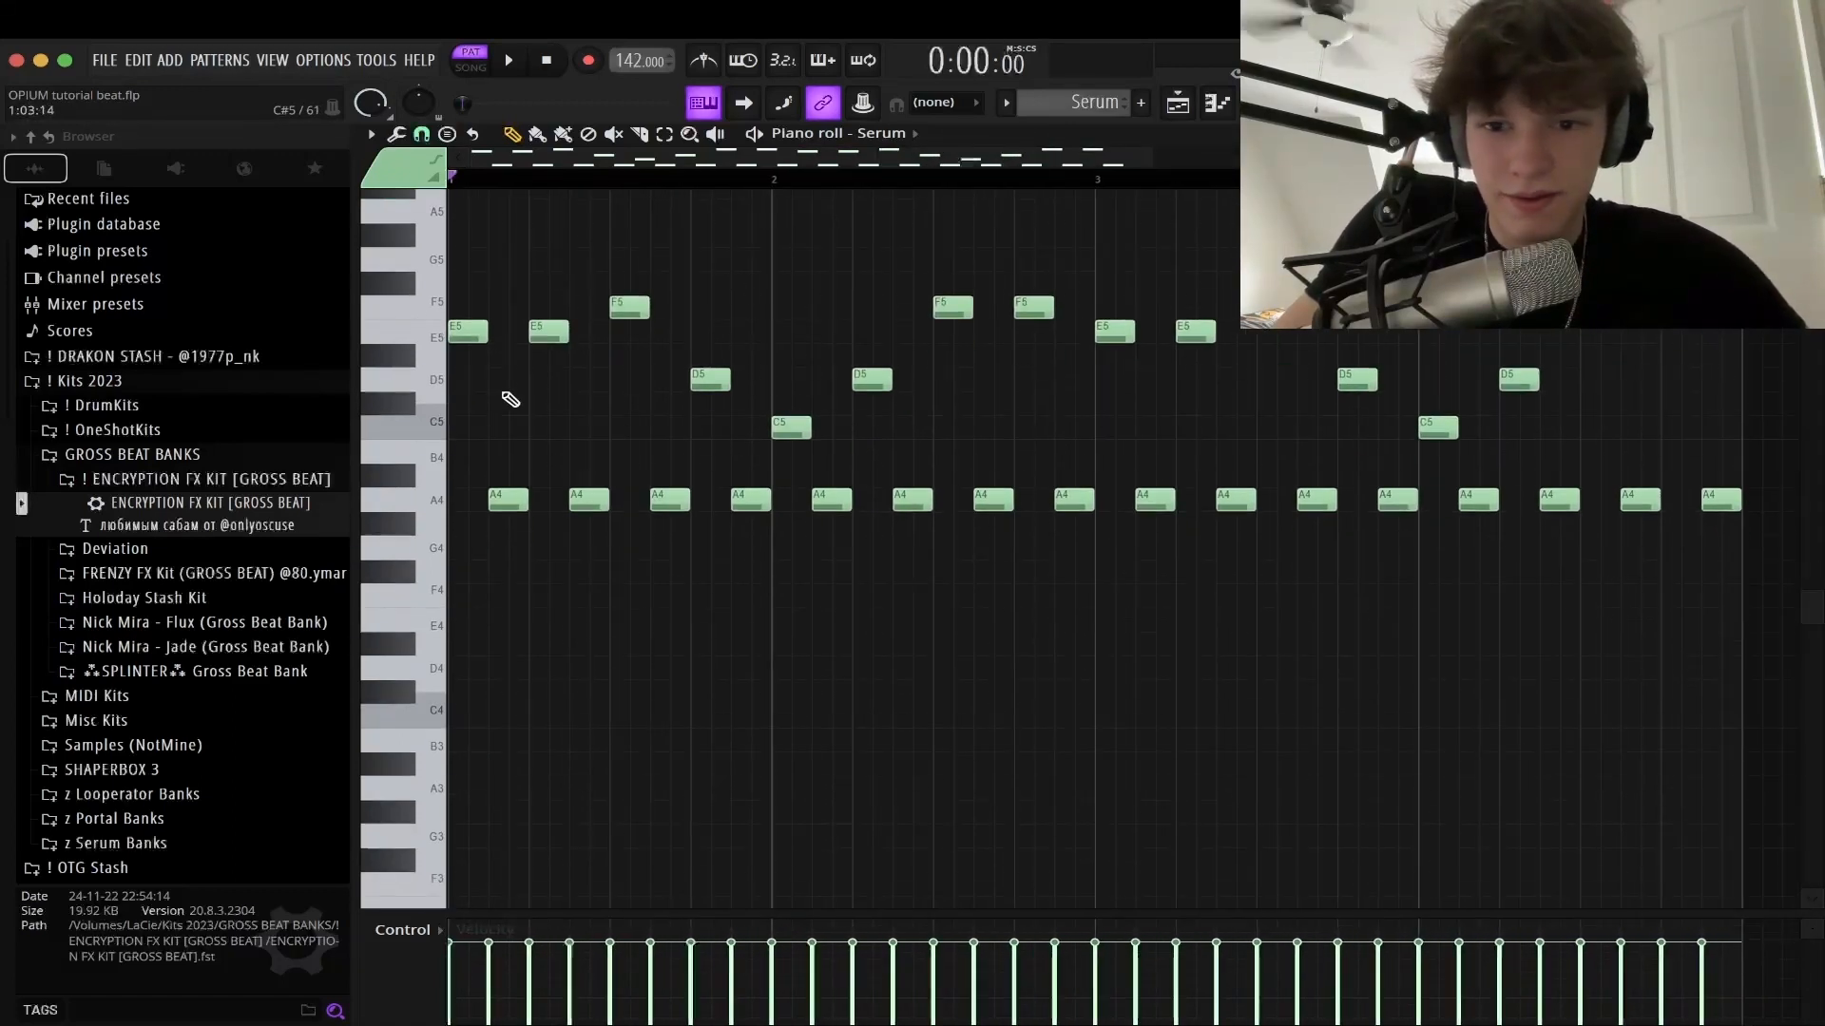
{"action": "scroll", "coordinate": [491, 455], "scroll_direction": "up", "scroll_amount": 2}
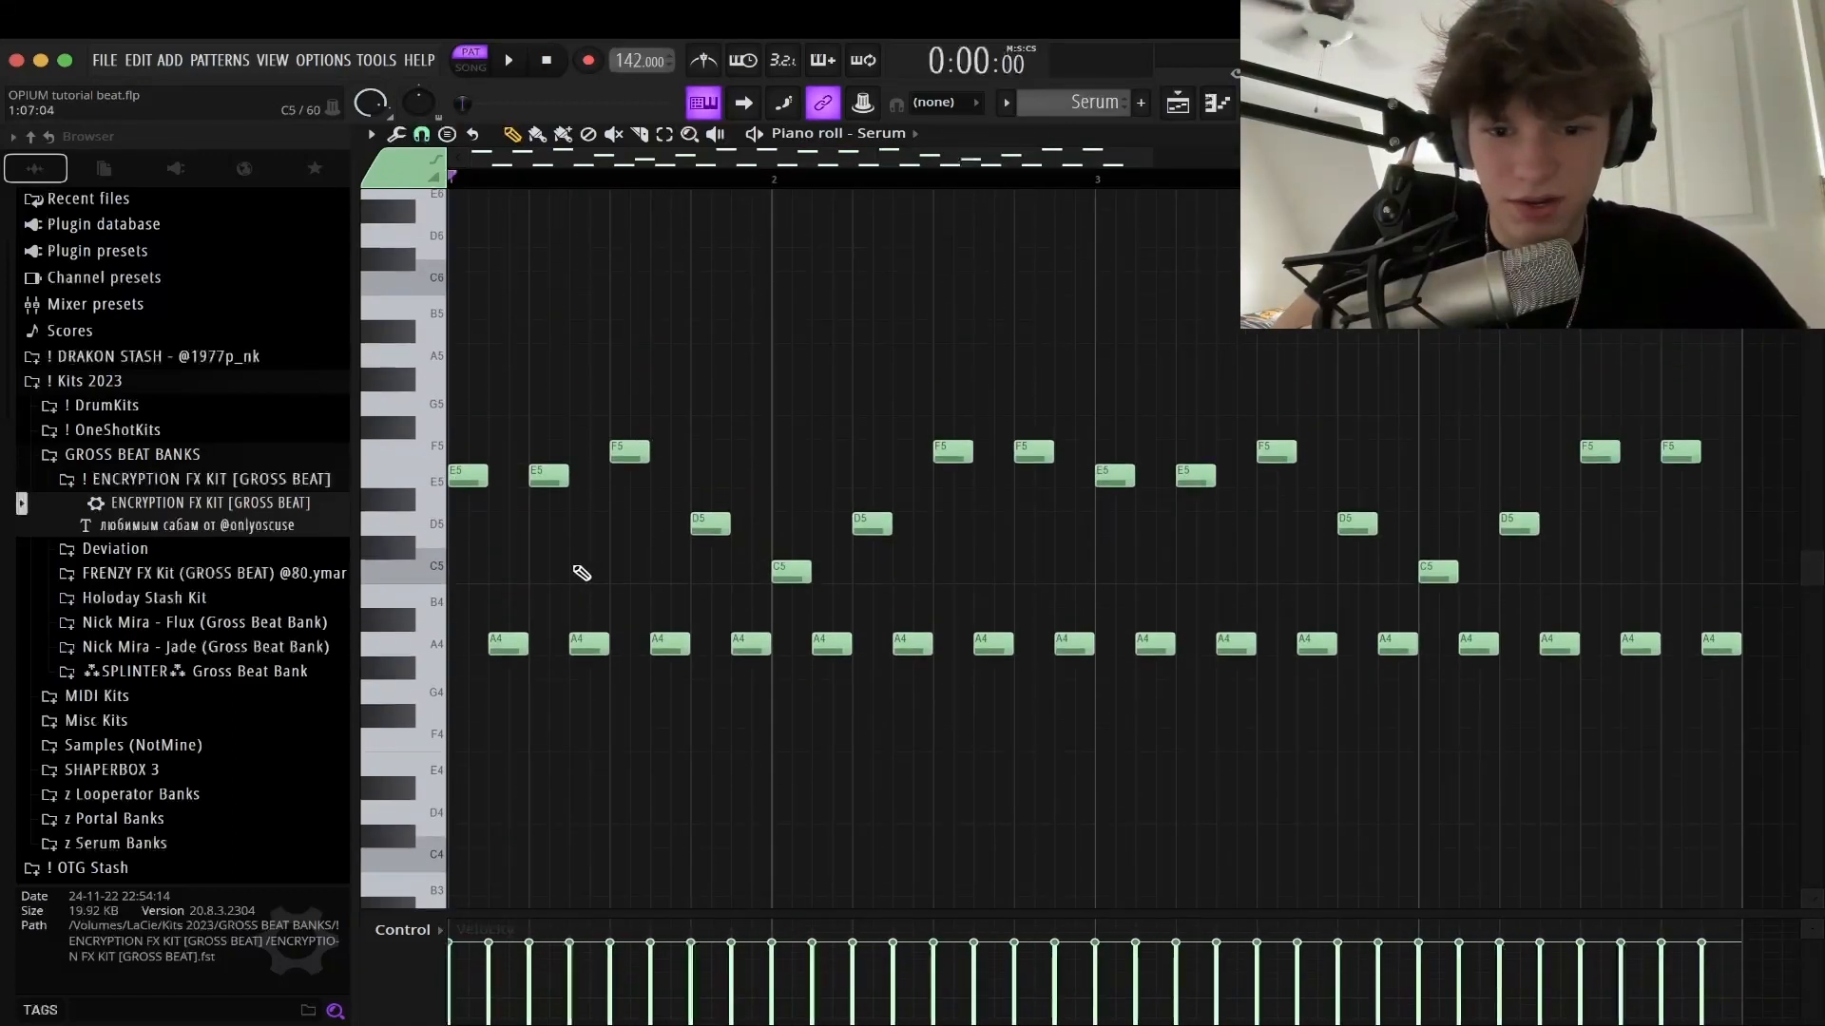
{"action": "scroll", "coordinate": [493, 544], "scroll_direction": "up", "scroll_amount": 1}
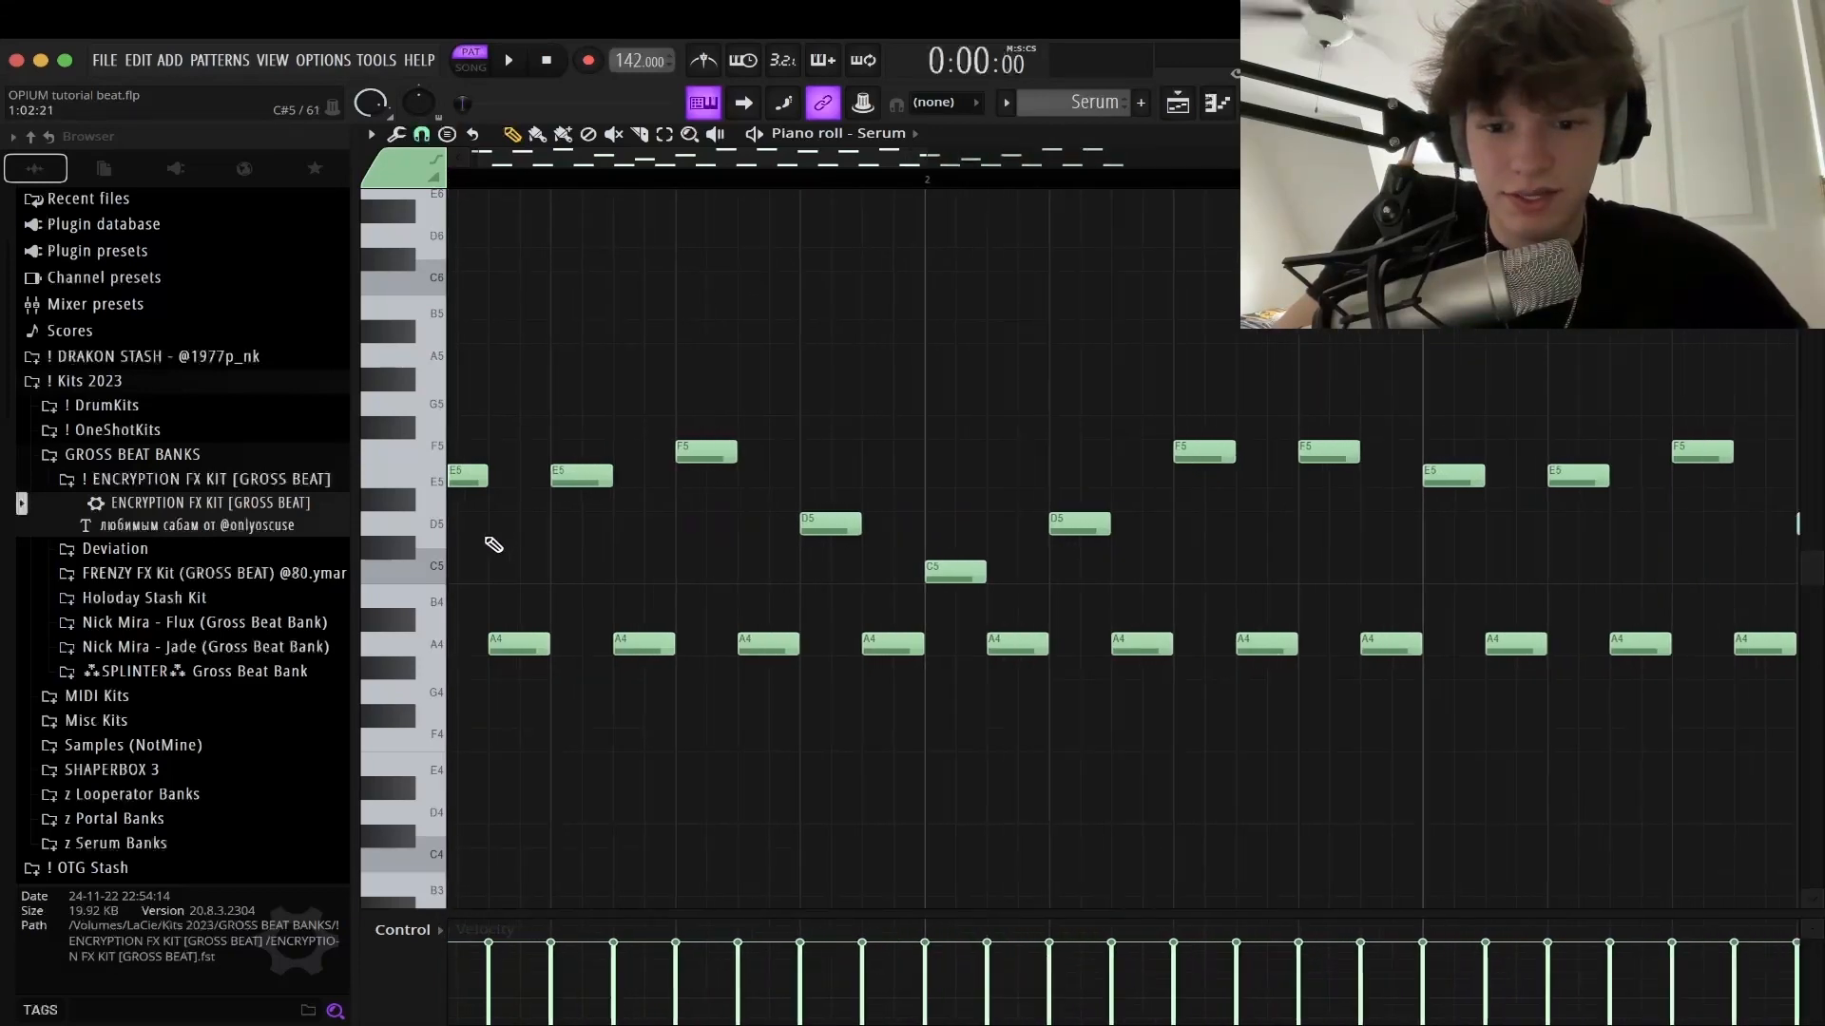
{"action": "scroll", "coordinate": [333, 766], "scroll_direction": "up", "scroll_amount": 1}
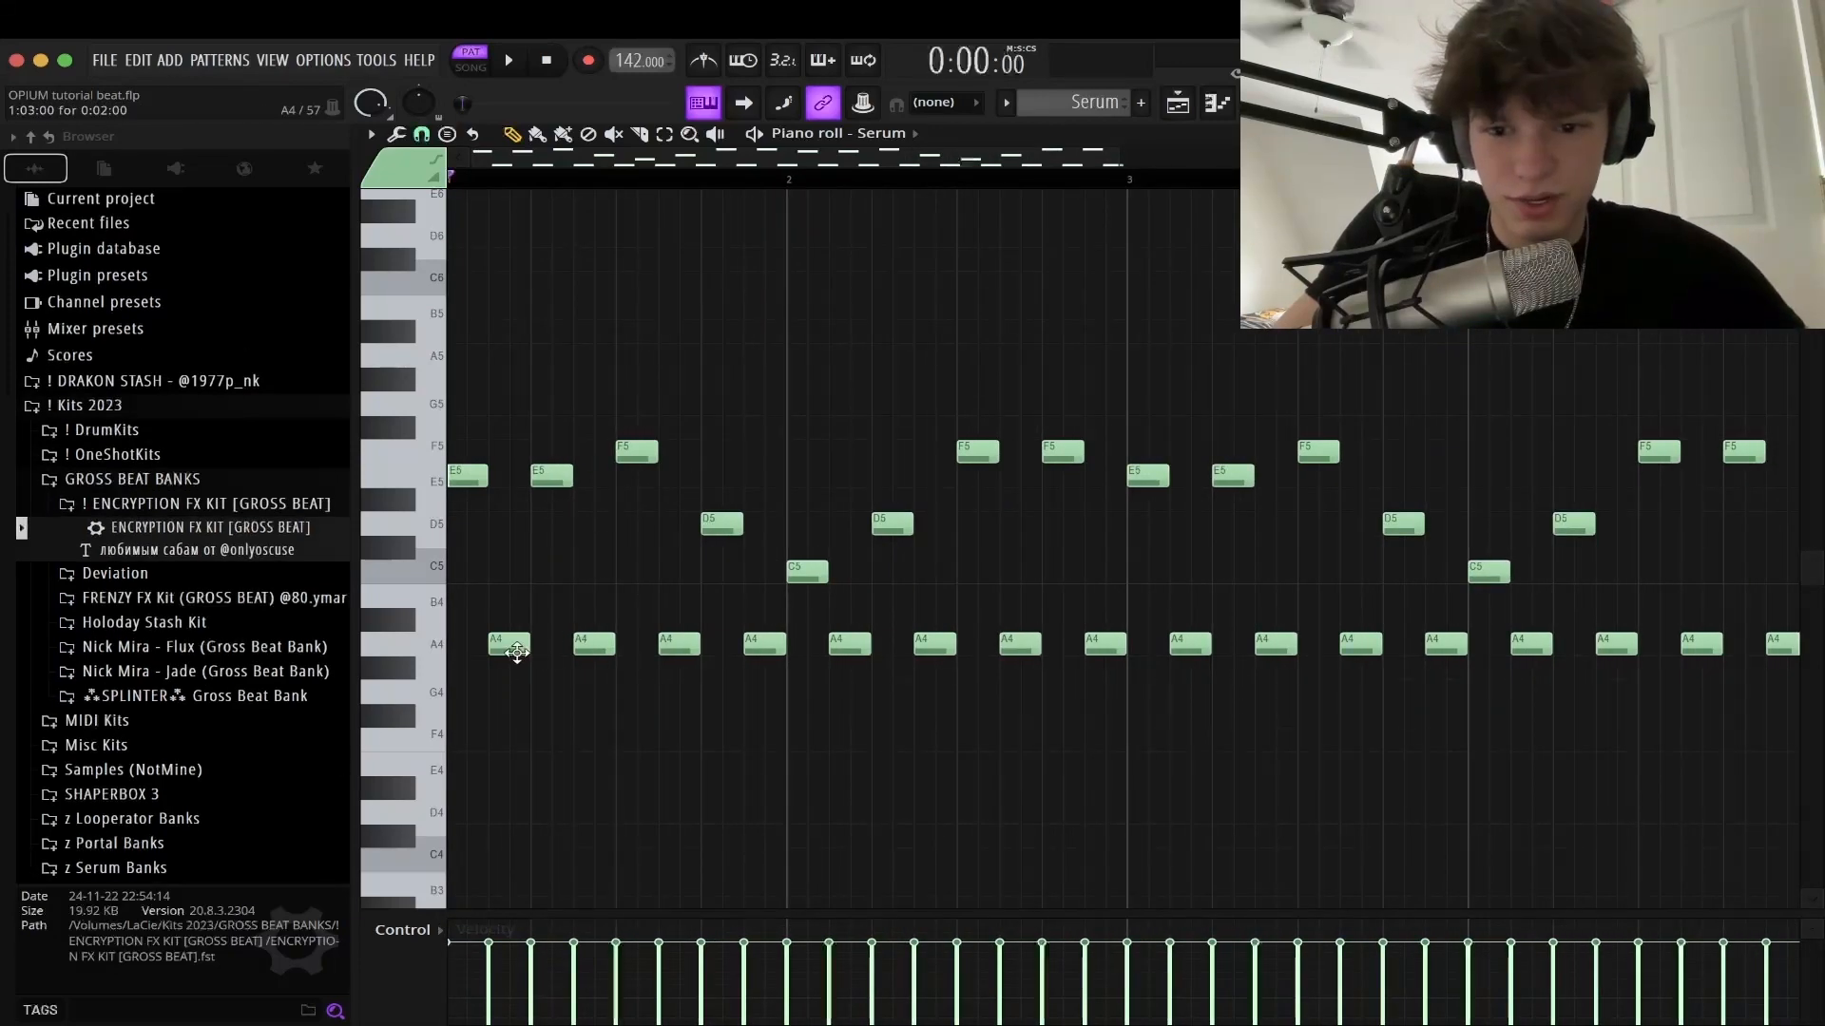
{"action": "scroll", "coordinate": [513, 694], "scroll_direction": "up", "scroll_amount": 5}
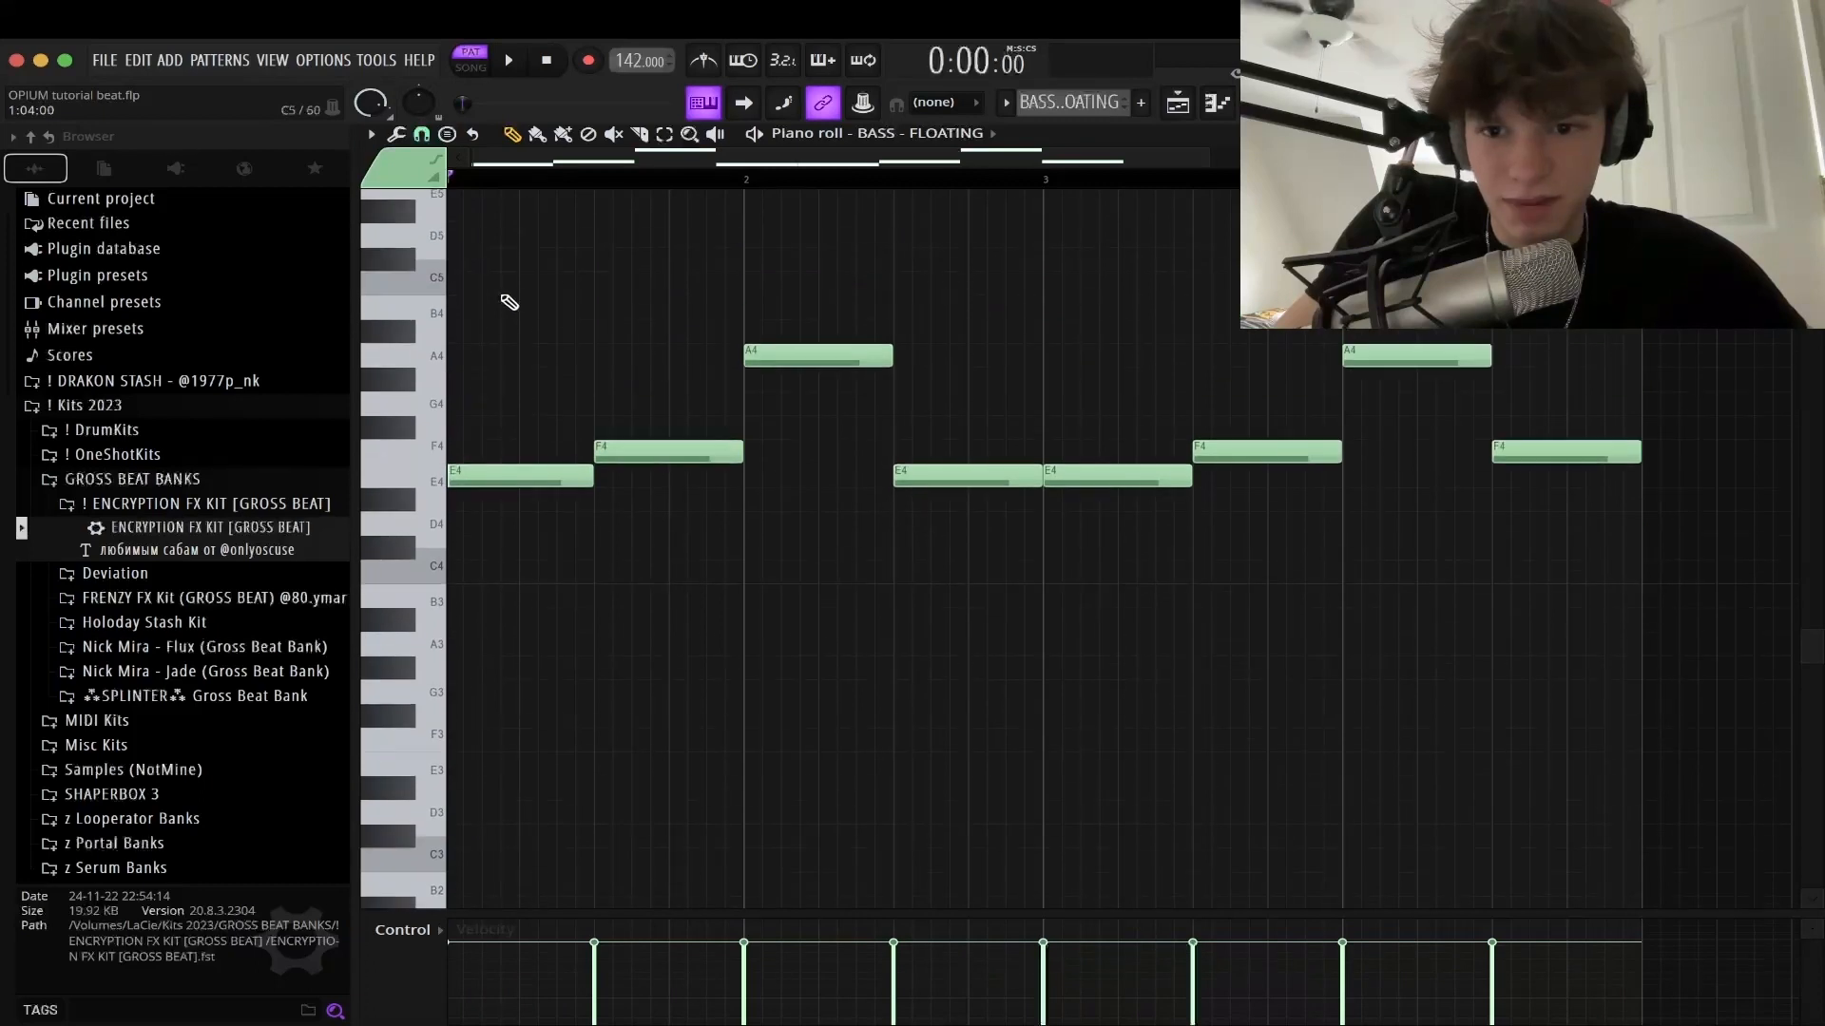
Play back the BASS - FLOATING pattern, stop it and look over its note sequence in the piano roll
{"action": "scroll", "coordinate": [513, 302], "scroll_direction": "up", "scroll_amount": 3}
{"action": "key", "text": "space"}
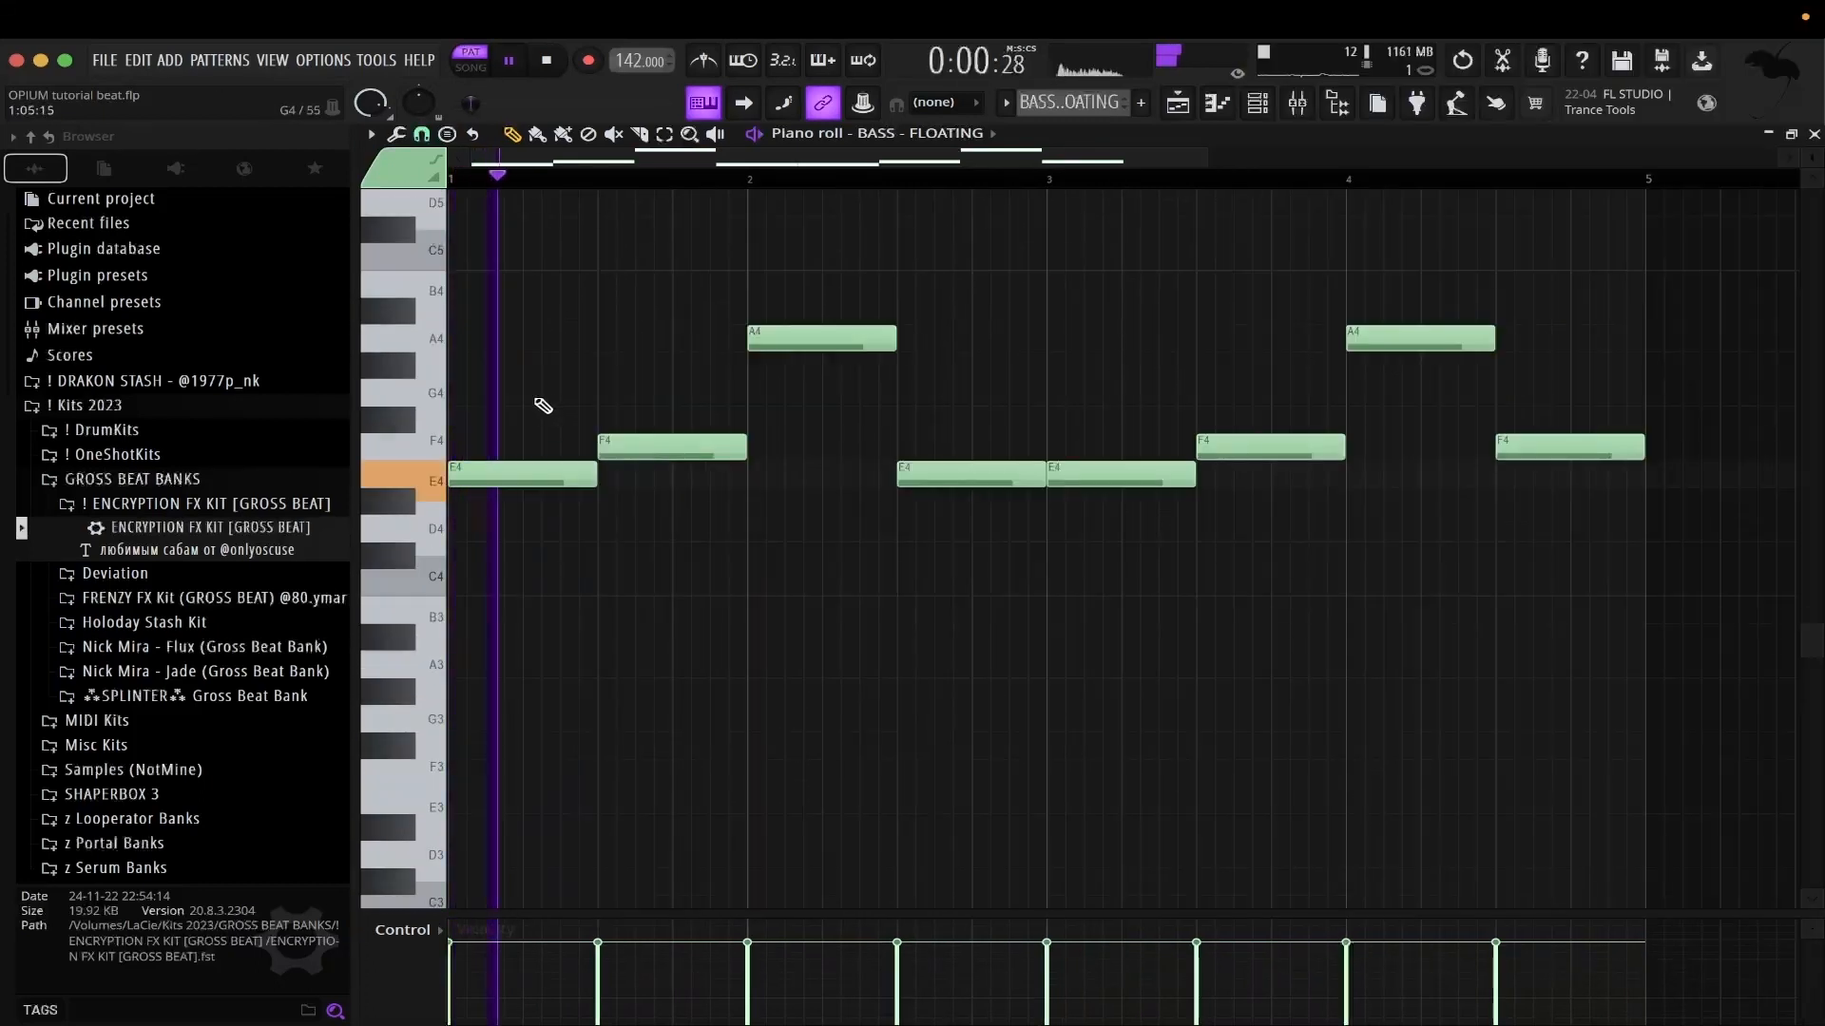
{"action": "scroll", "coordinate": [532, 390], "scroll_direction": "down", "scroll_amount": 2}
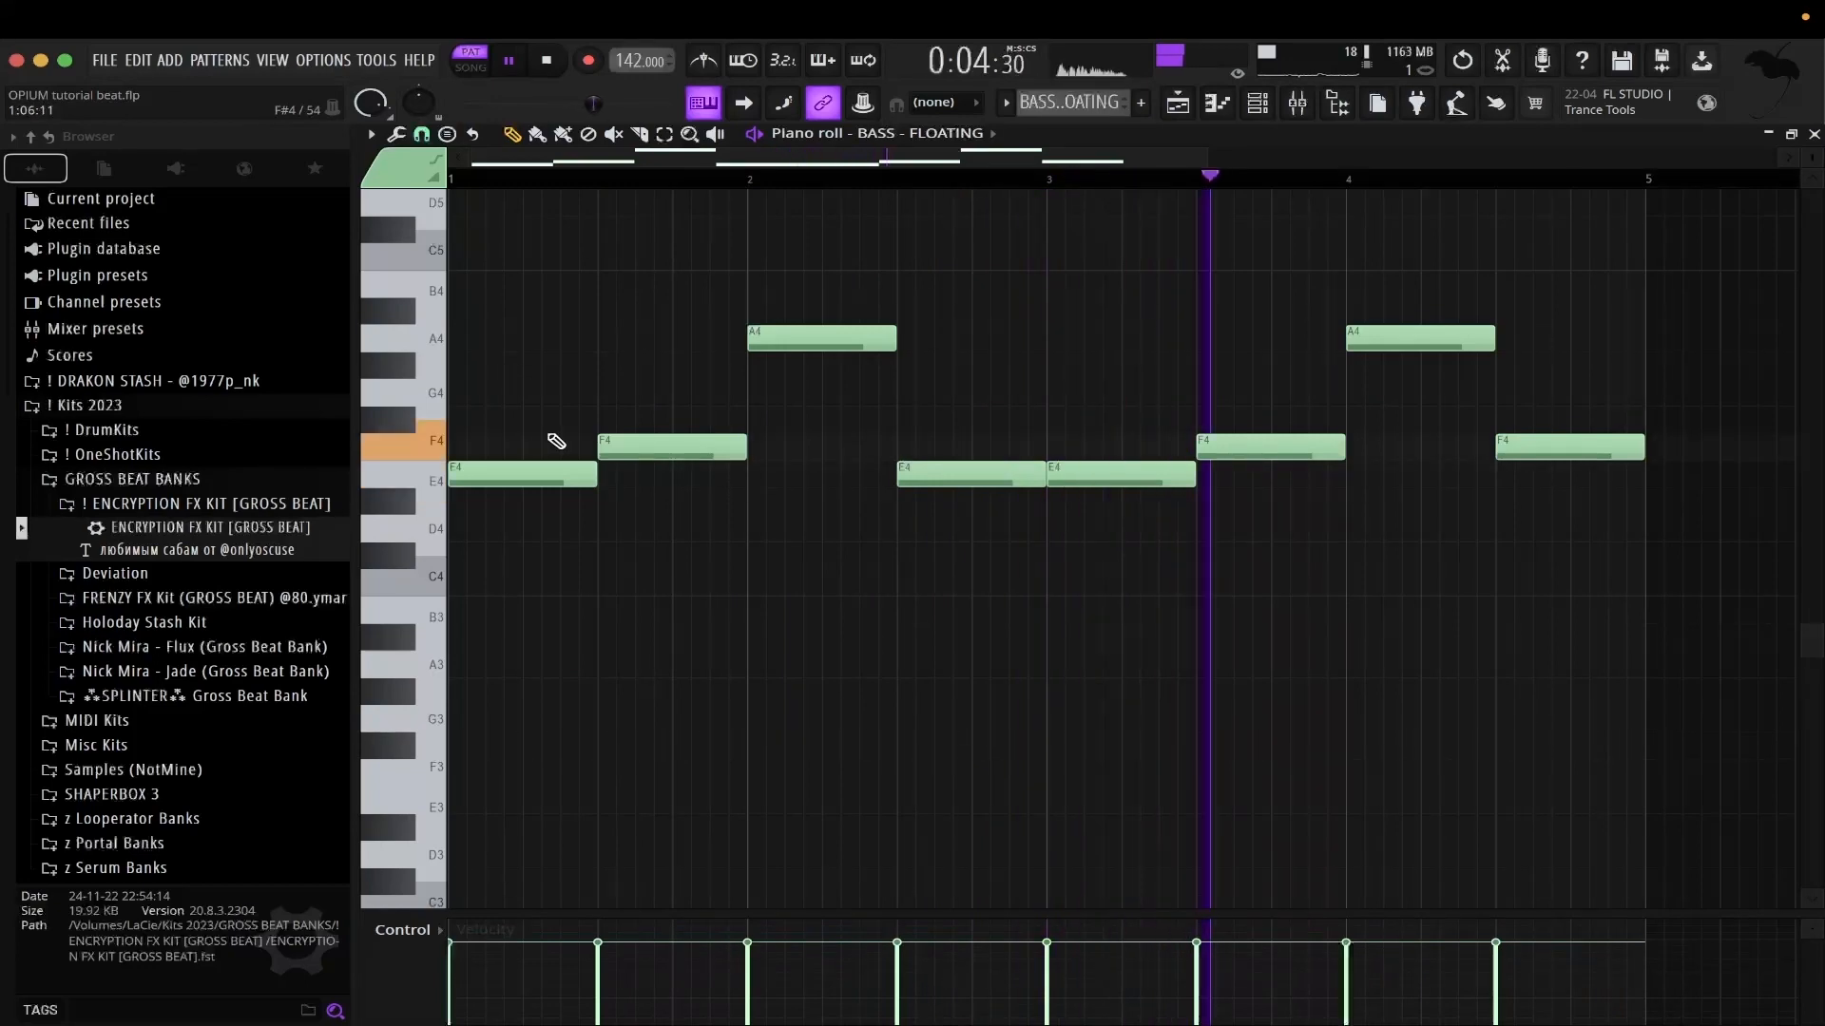
{"action": "key", "text": "space"}
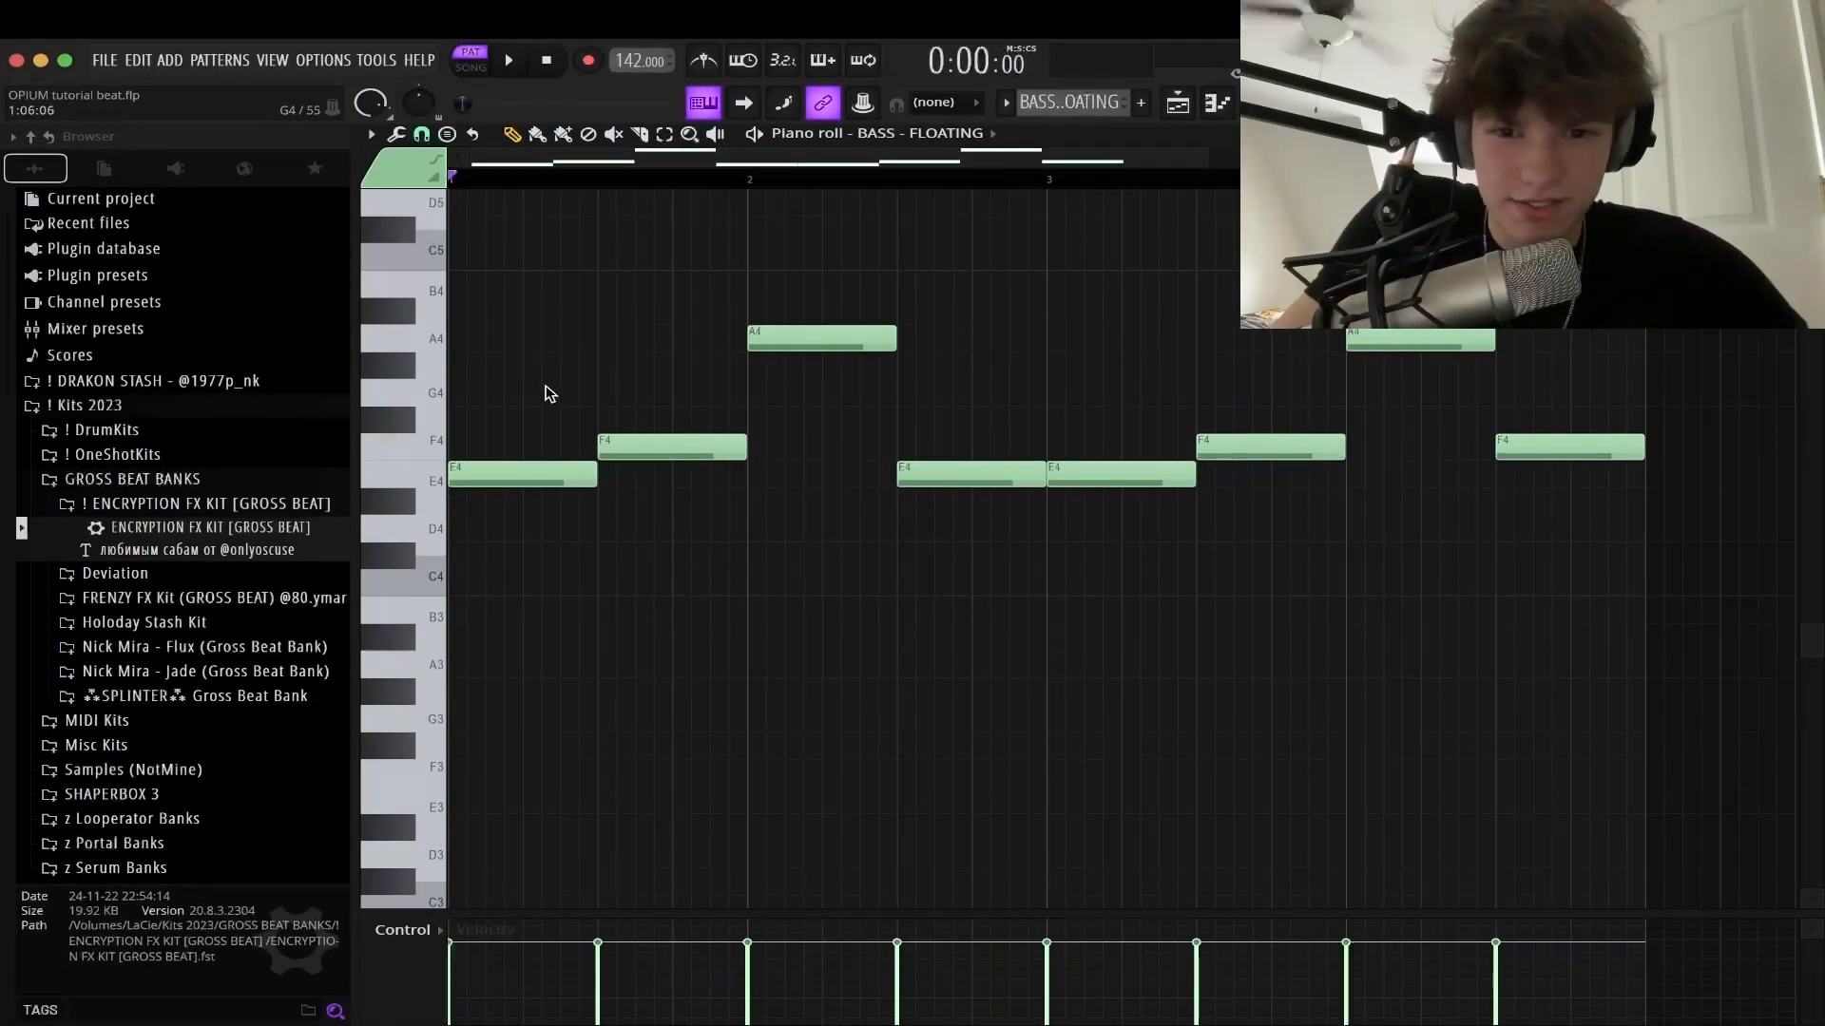
{"action": "scroll", "coordinate": [550, 395], "scroll_direction": "up", "scroll_amount": 3}
{"action": "left_click_drag", "start_coordinate": [821, 152], "coordinate": [781, 154]}
{"action": "scroll", "coordinate": [837, 249], "scroll_direction": "down", "scroll_amount": 5}
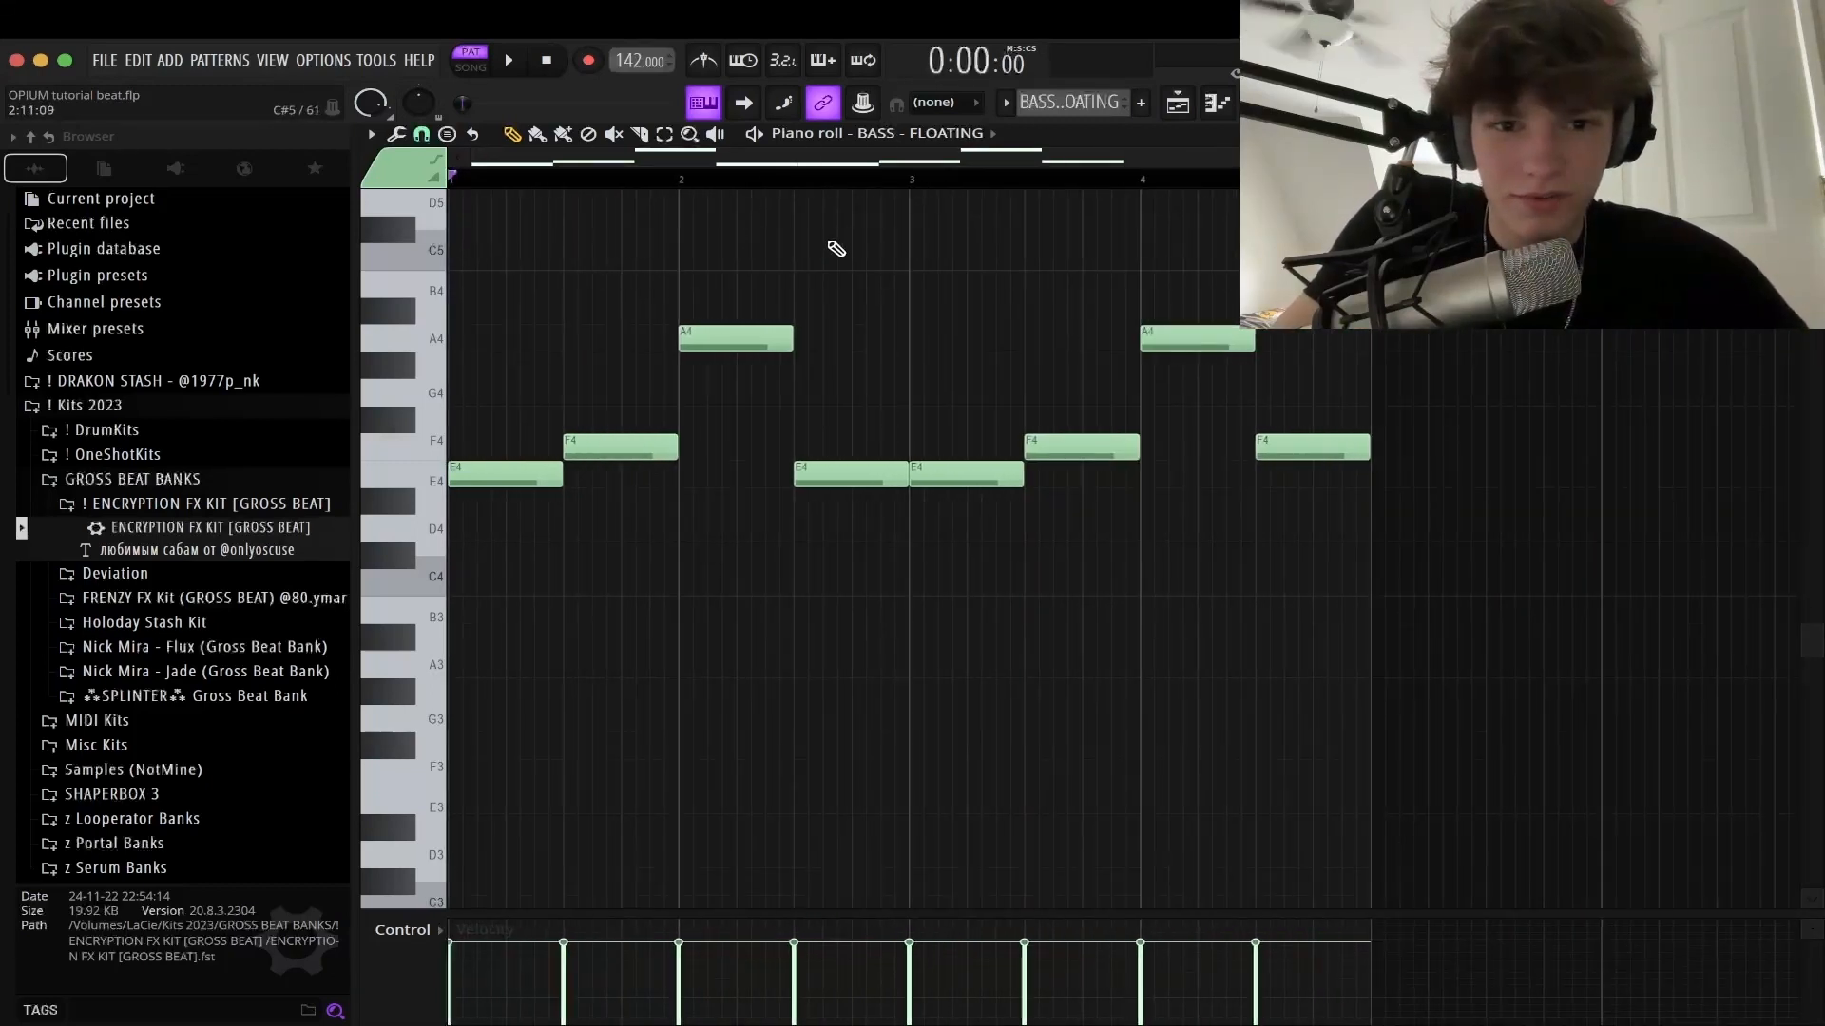
{"action": "scroll", "coordinate": [543, 292], "scroll_direction": "up", "scroll_amount": 1}
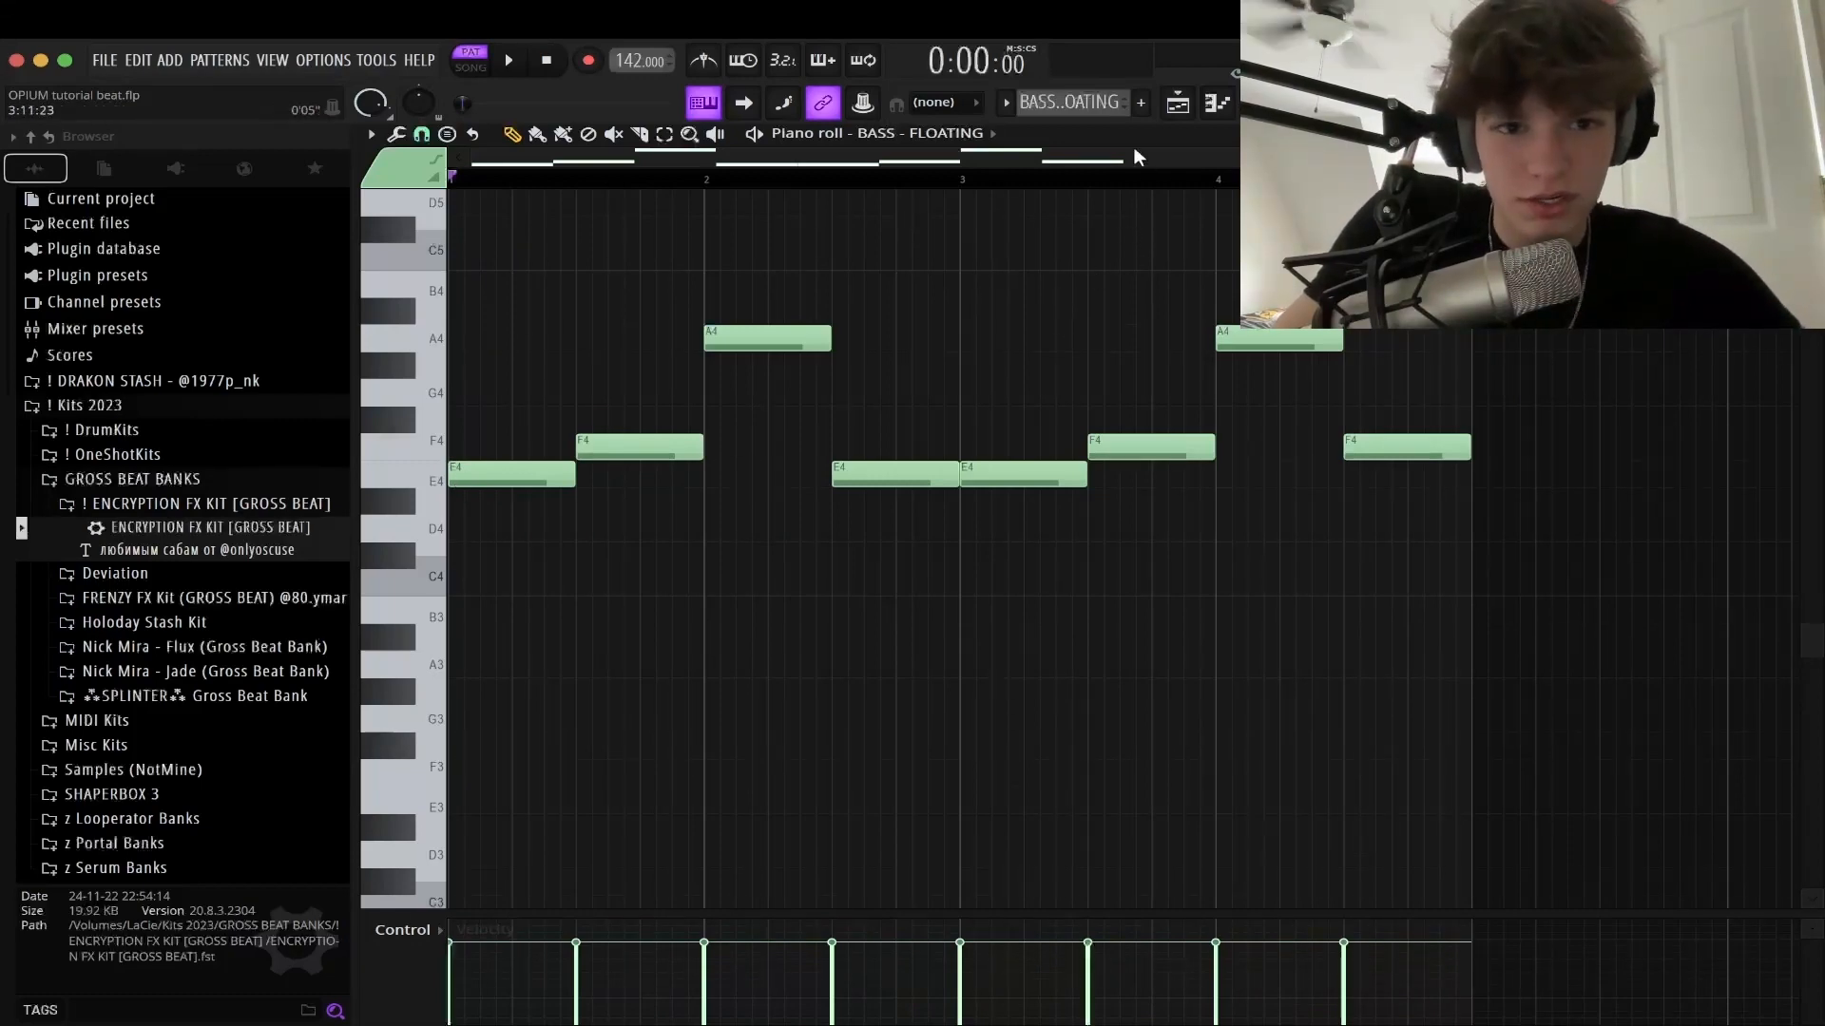
{"action": "scroll", "coordinate": [574, 314], "scroll_direction": "down", "scroll_amount": 2}
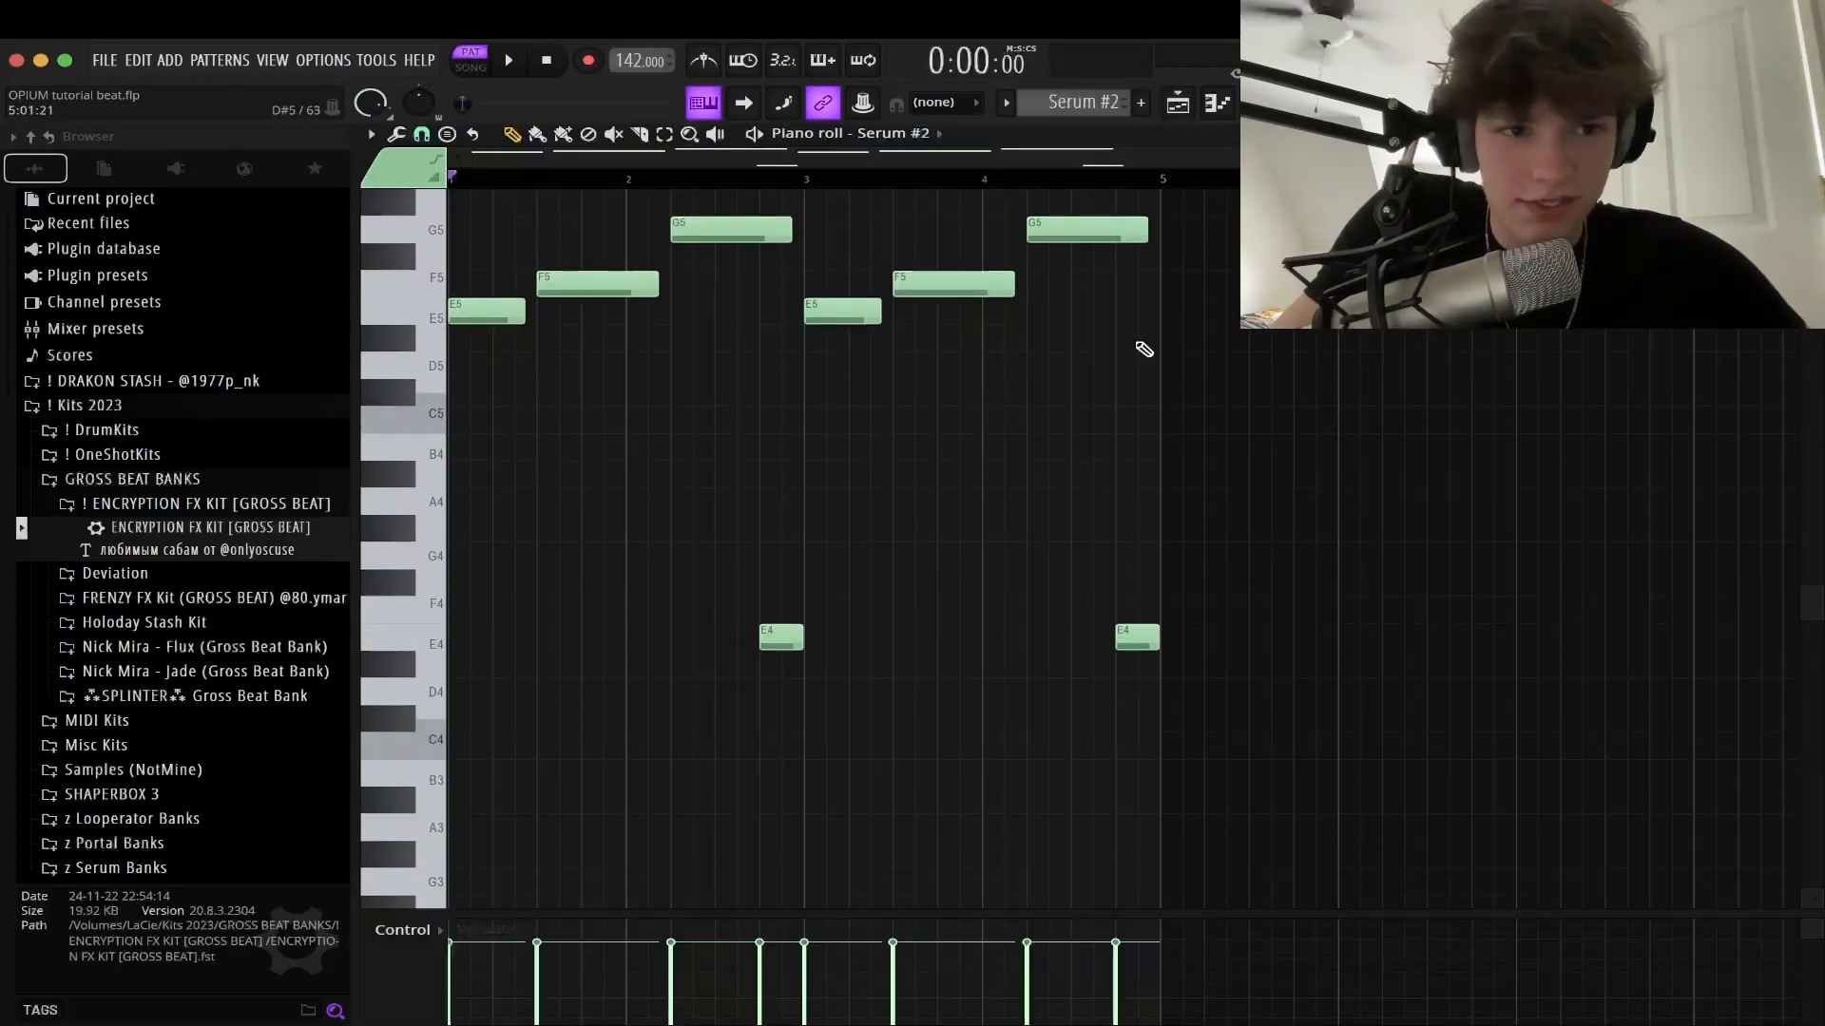
Inspect the Serum #2 synth with its LD - ANGELS + AIR preset, close it and play the pattern
{"action": "scroll", "coordinate": [760, 214], "scroll_direction": "up", "scroll_amount": 1}
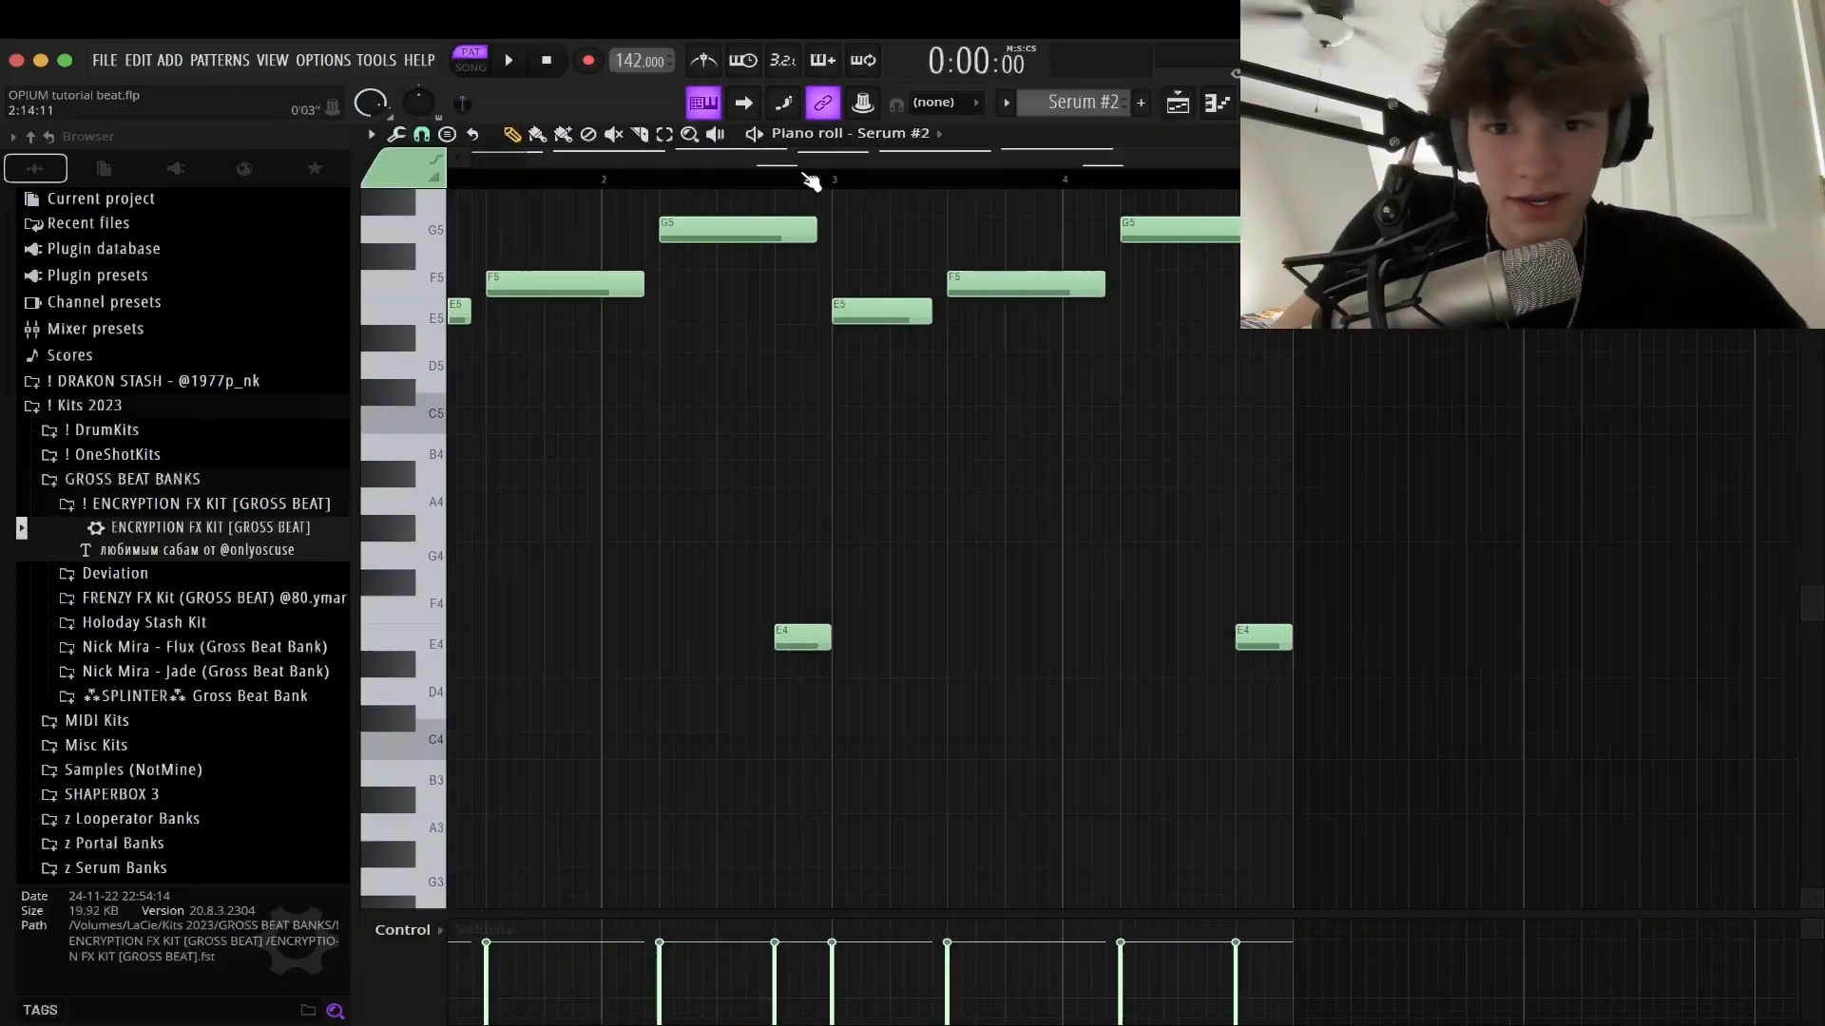
{"action": "left_click", "coordinate": [898, 134]}
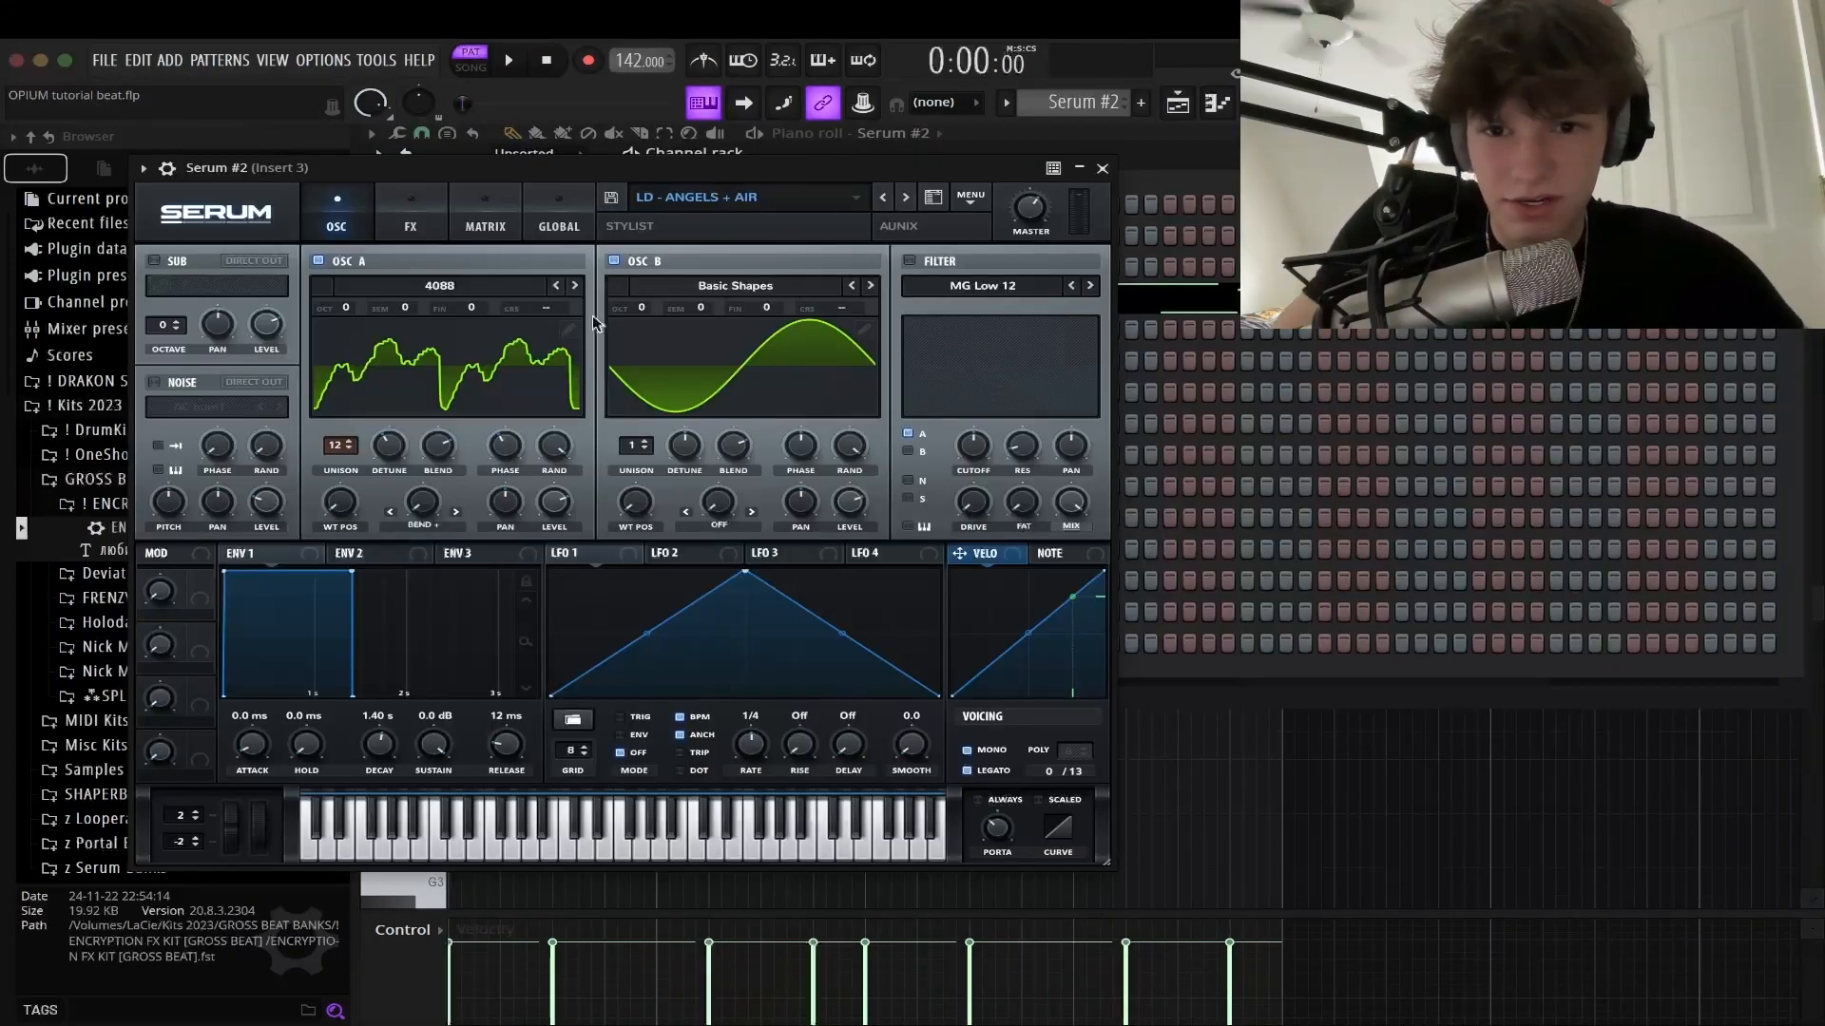
{"action": "left_click", "coordinate": [1104, 169]}
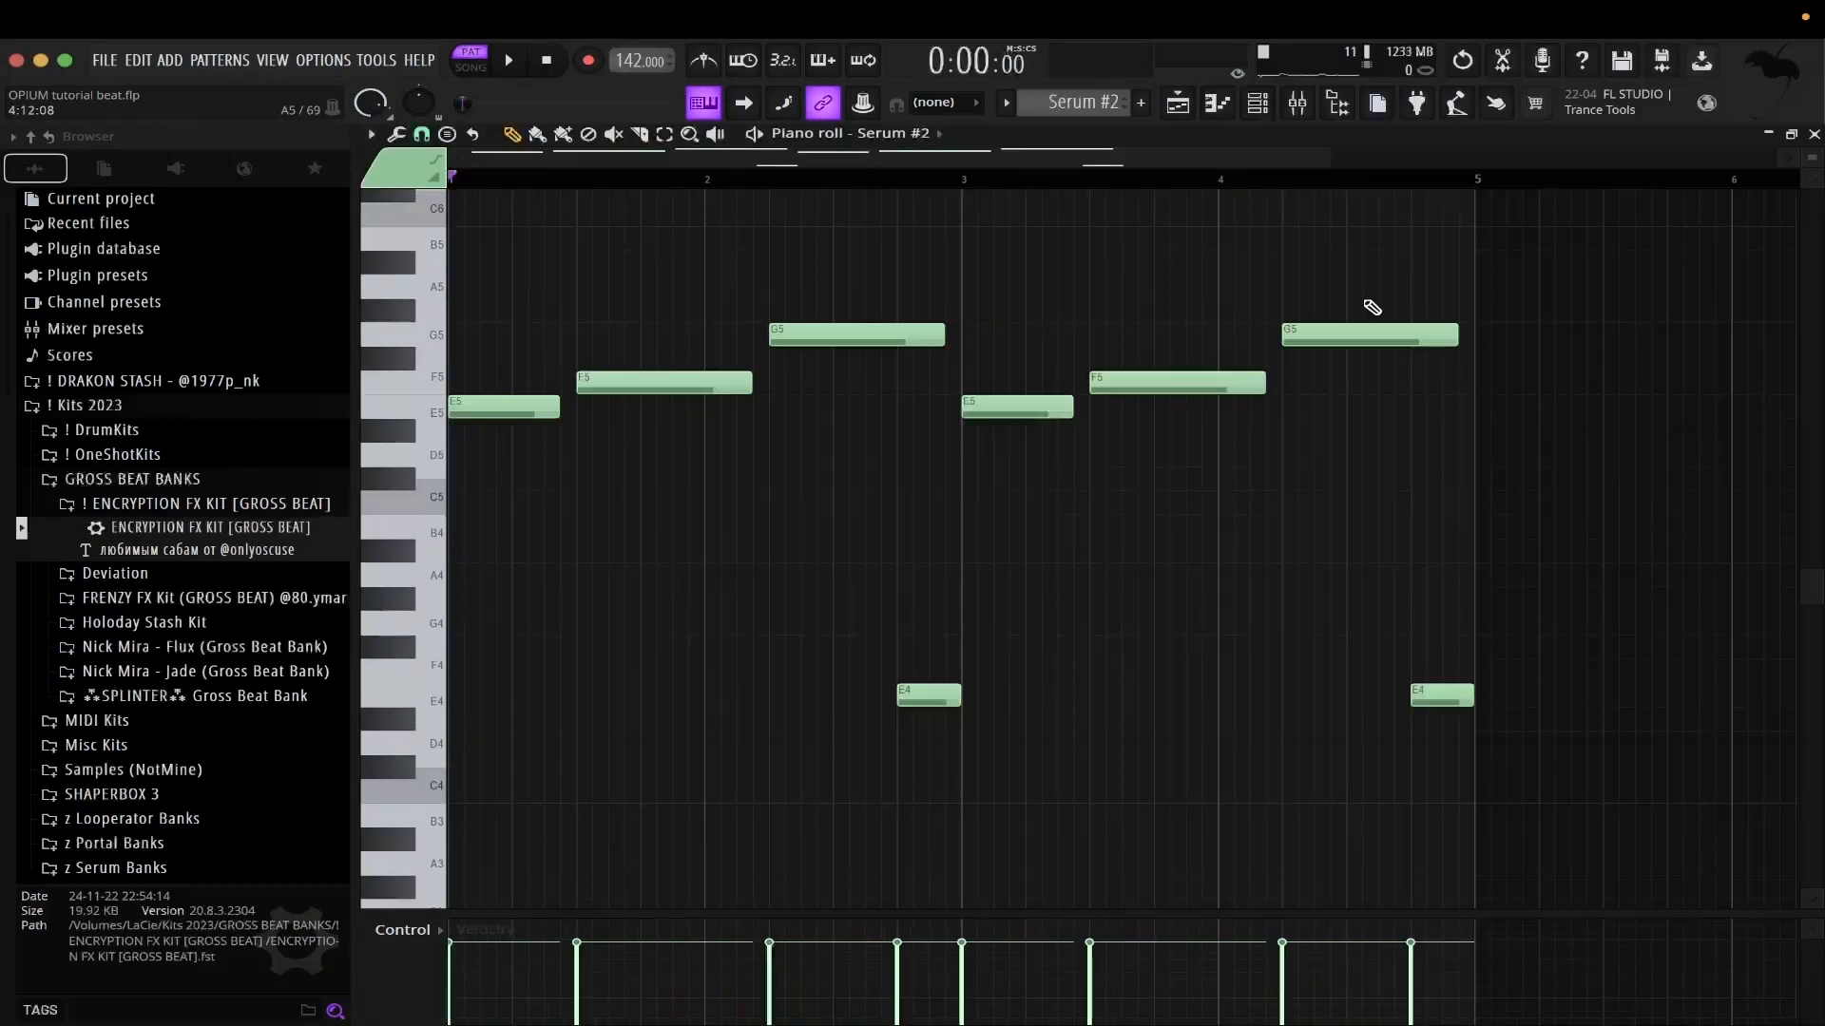
{"action": "key", "text": "space"}
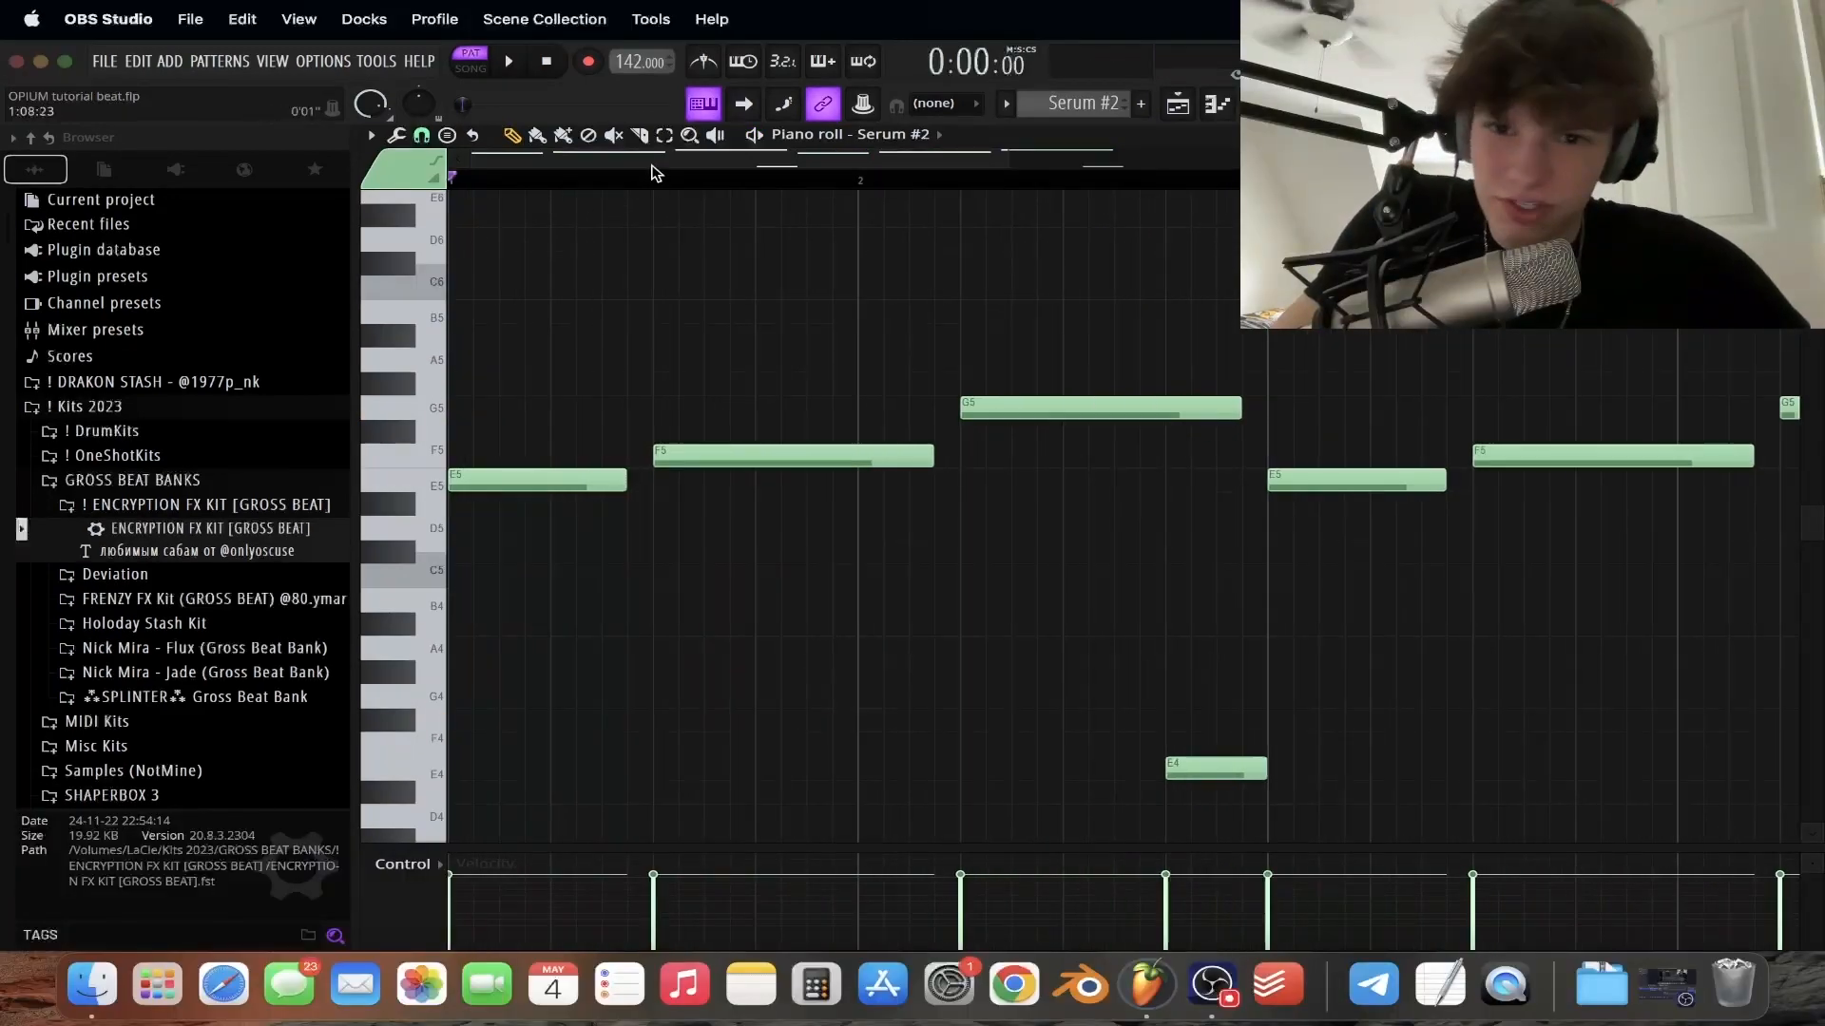
Return to FL Studio and examine the lengths and pitches of the Serum #2 notes in the piano roll
{"action": "left_click", "coordinate": [595, 187]}
{"action": "scroll", "coordinate": [646, 427], "scroll_direction": "down", "scroll_amount": 3}
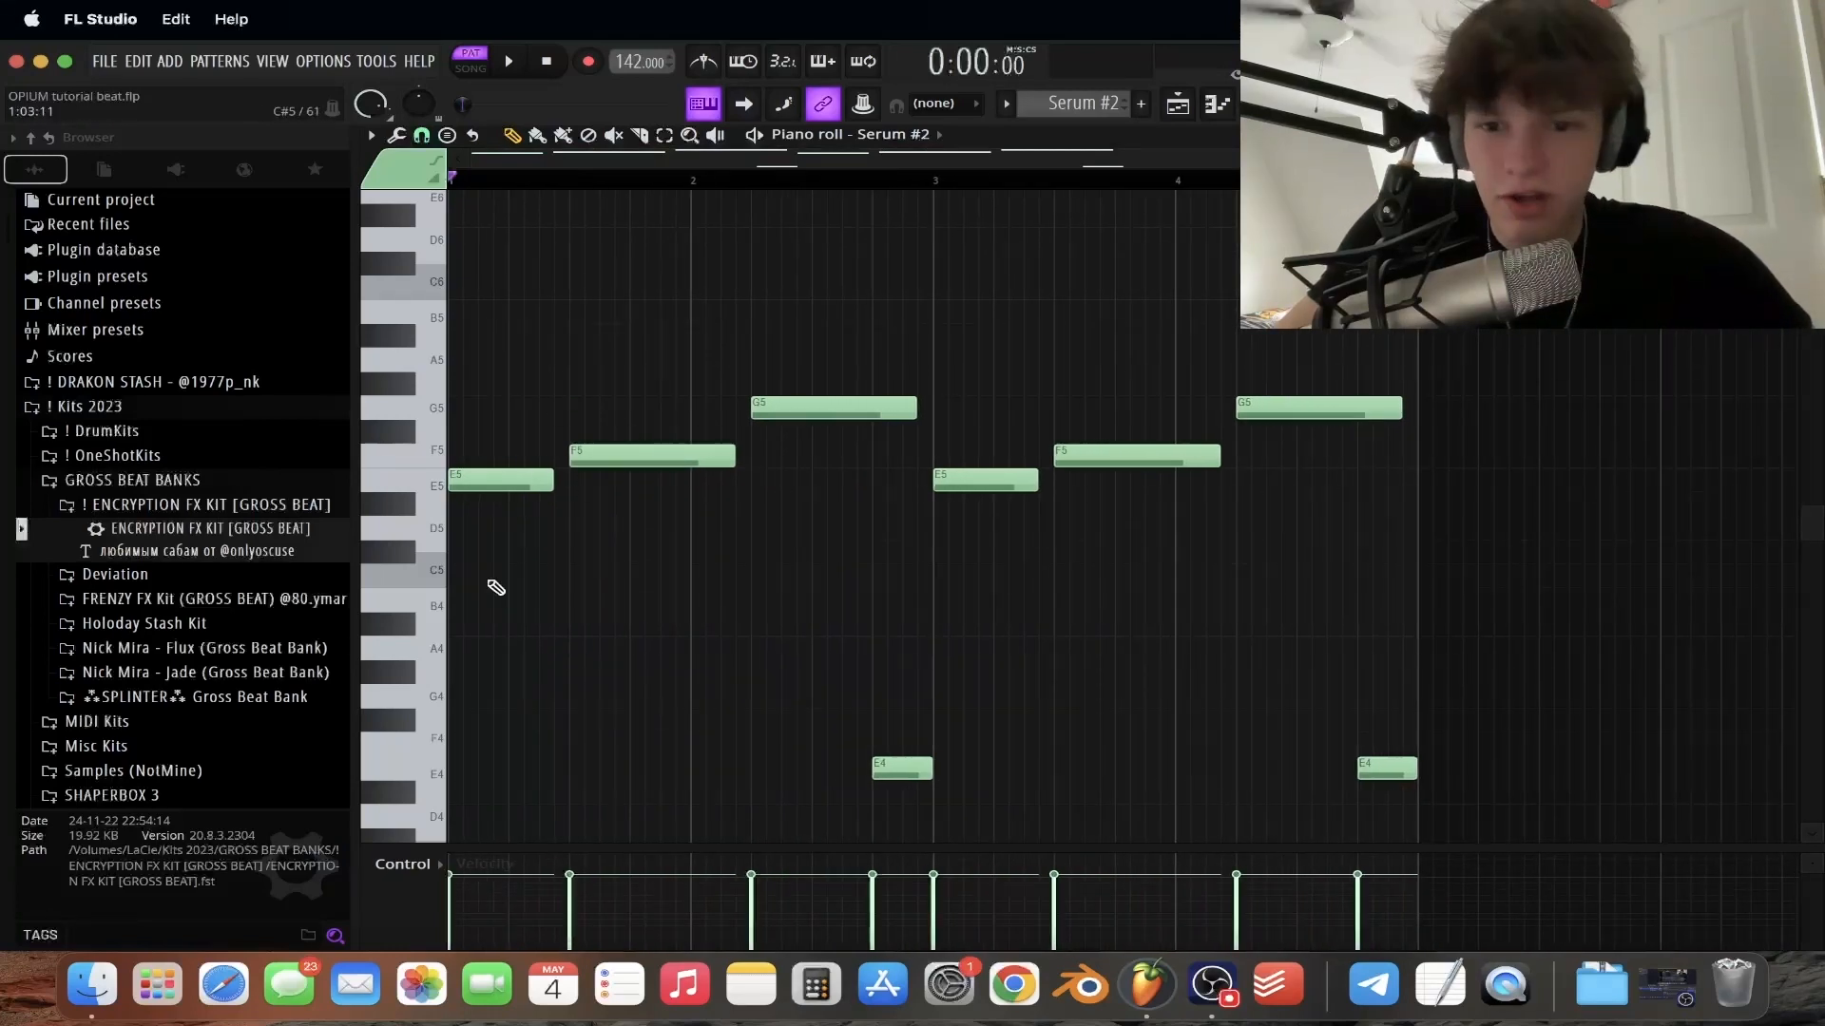
{"action": "scroll", "coordinate": [473, 453], "scroll_direction": "up", "scroll_amount": 3}
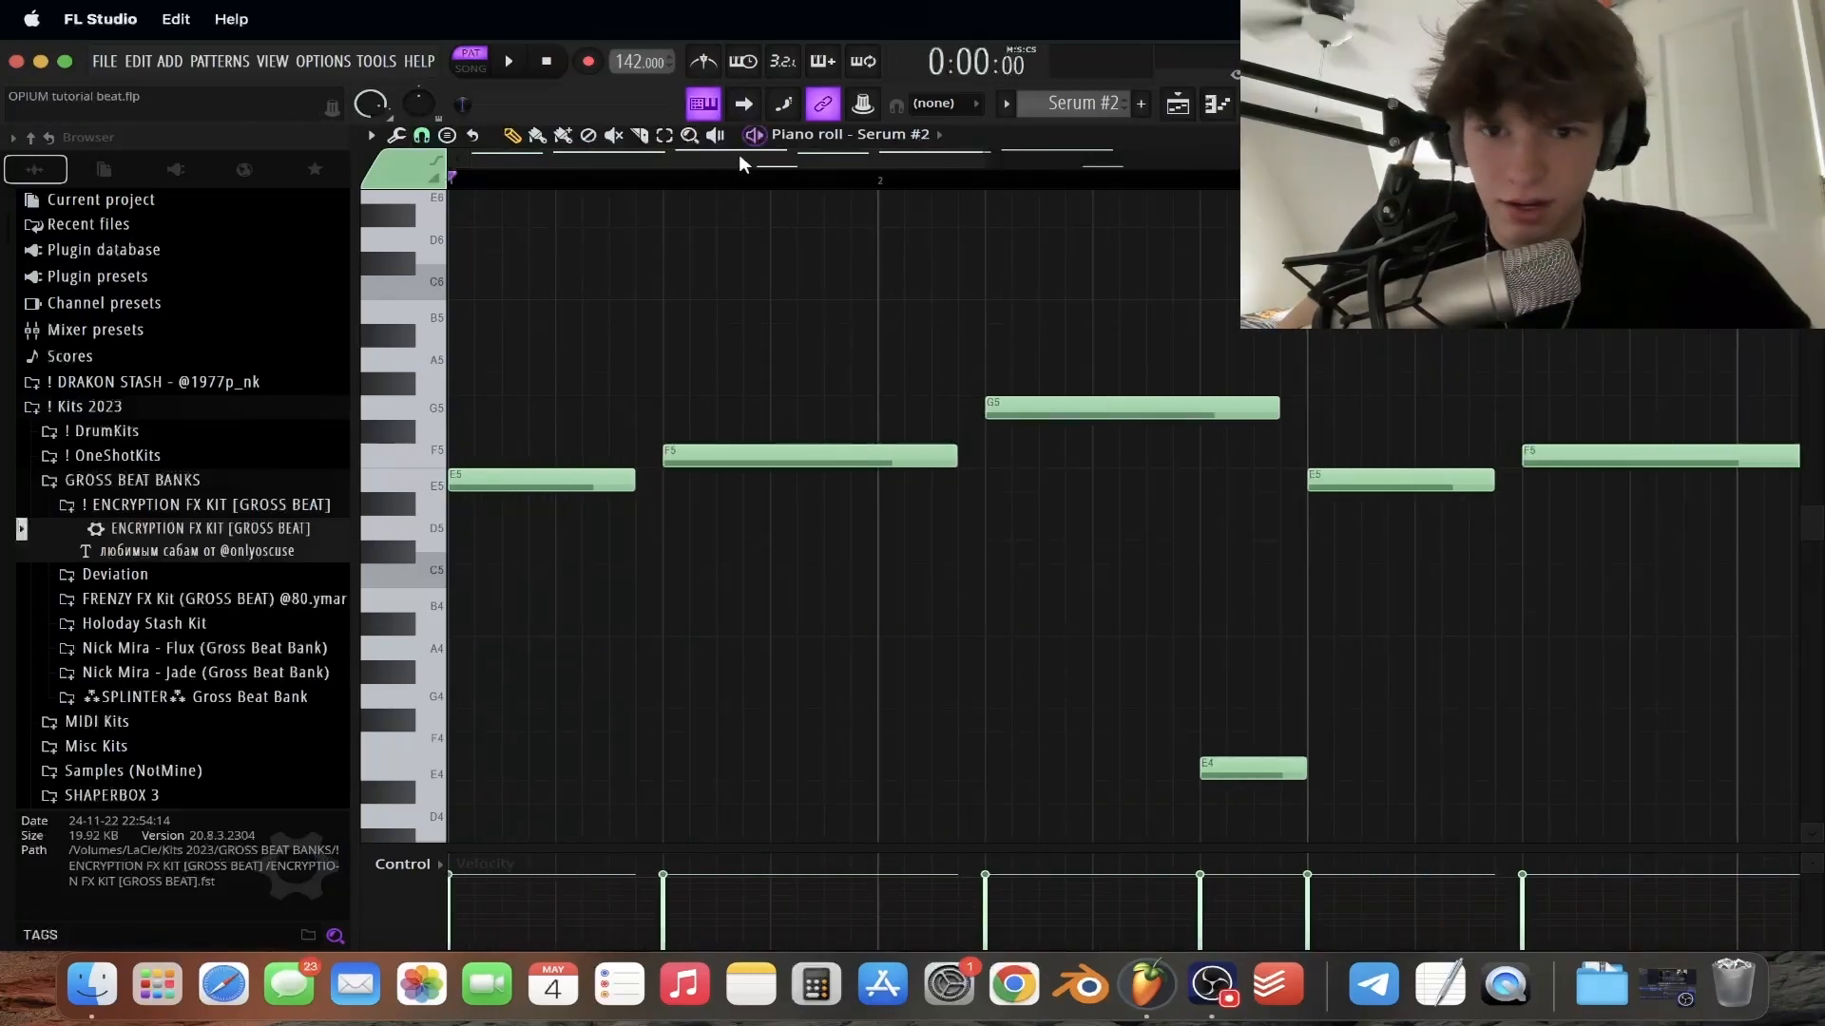
{"action": "scroll", "coordinate": [666, 466], "scroll_direction": "down", "scroll_amount": 1}
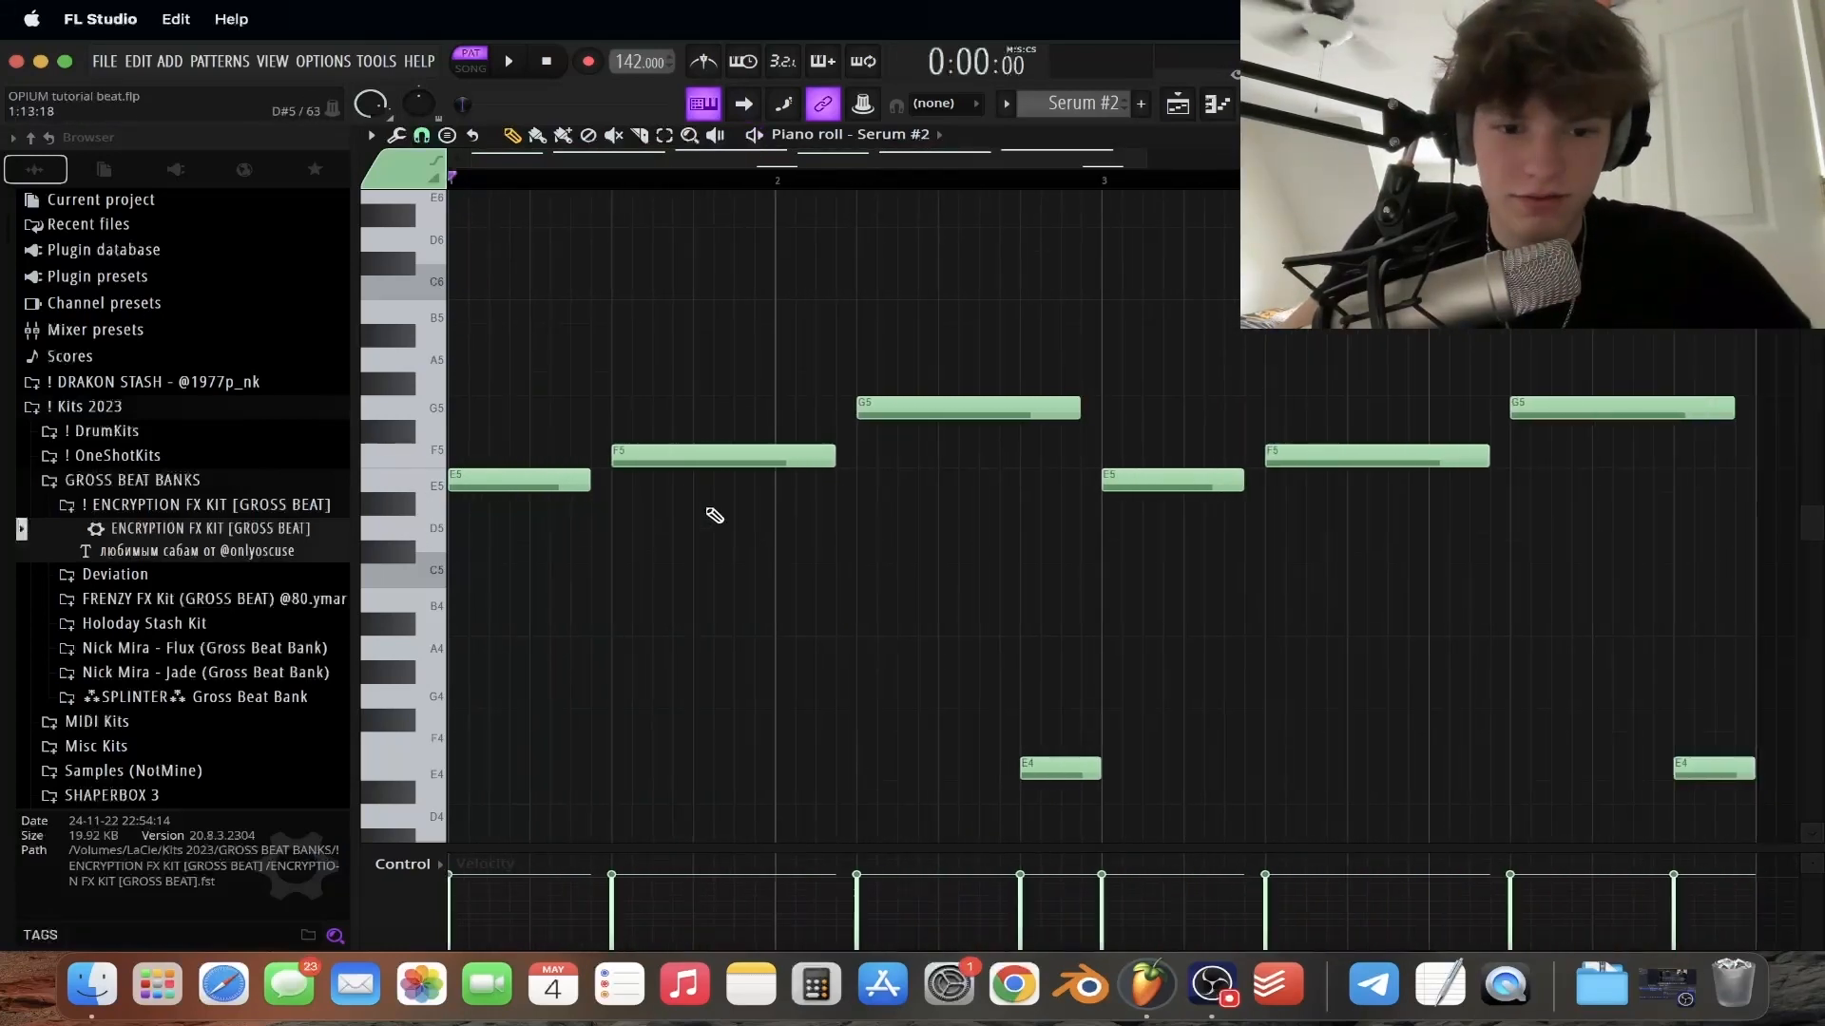
{"action": "scroll", "coordinate": [749, 554], "scroll_direction": "down", "scroll_amount": 2}
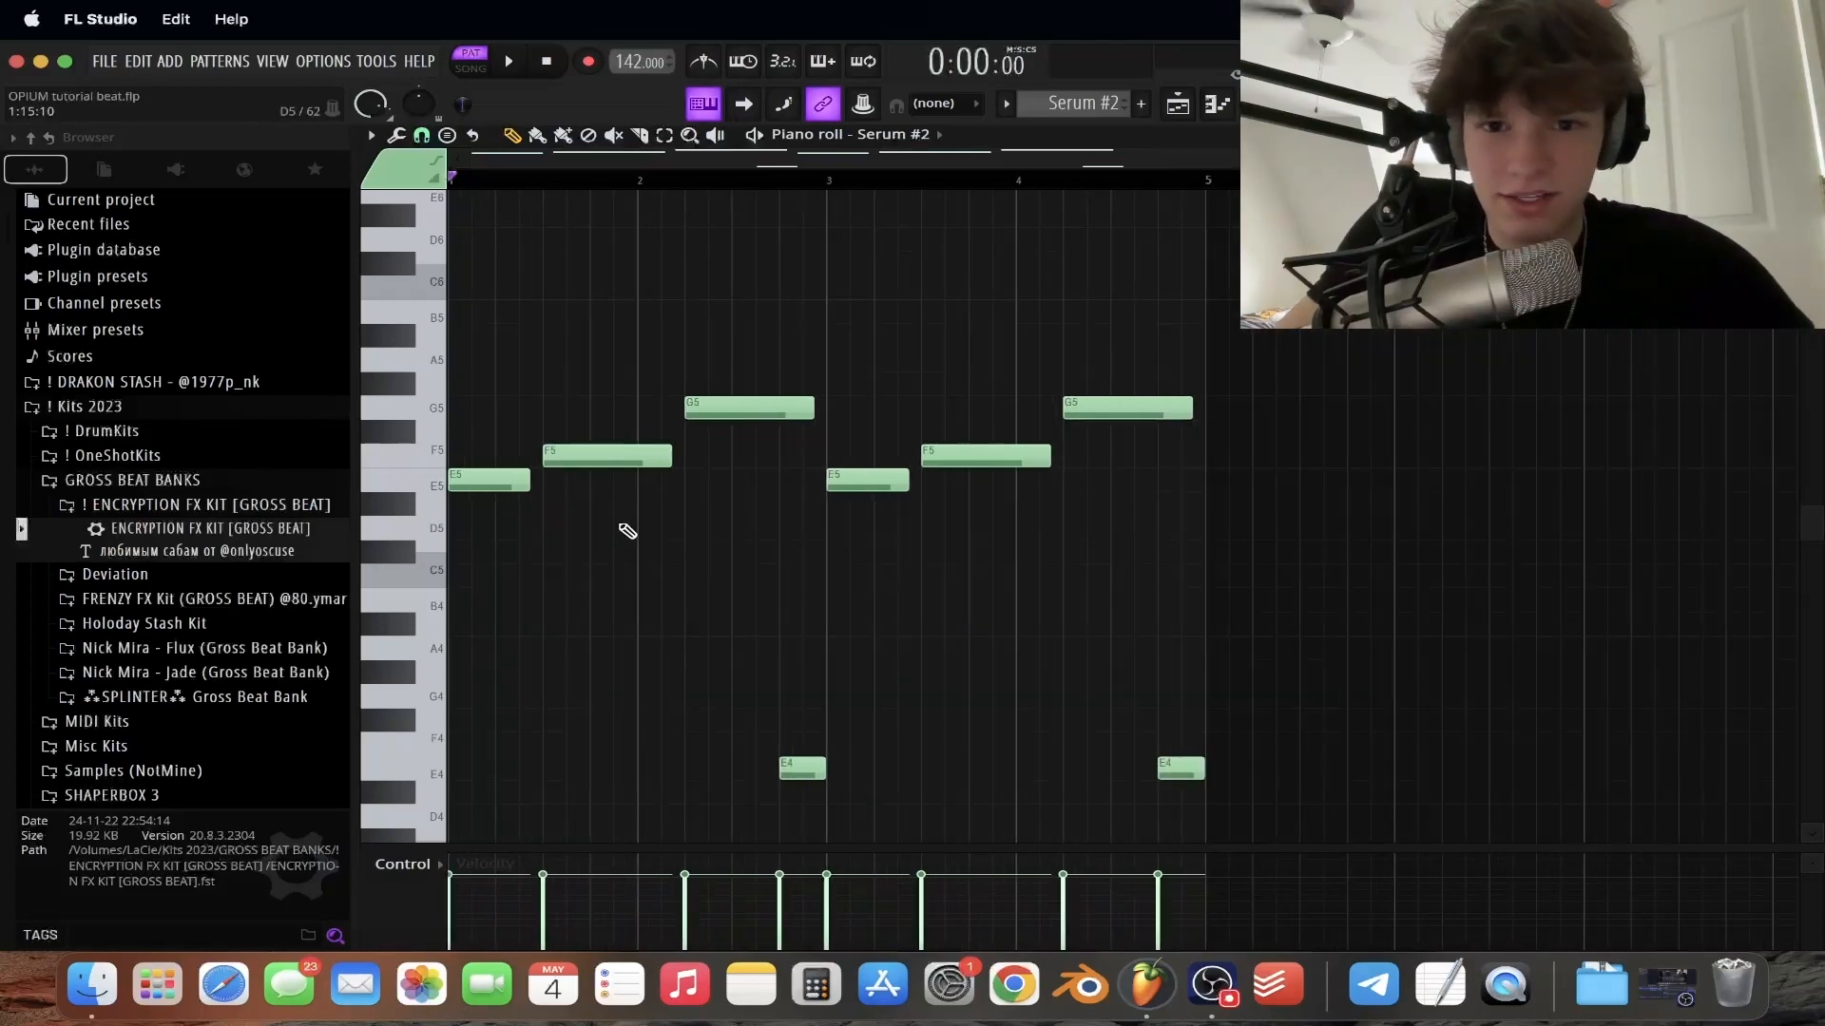
{"action": "scroll", "coordinate": [624, 488], "scroll_direction": "down", "scroll_amount": 4}
{"action": "scroll", "coordinate": [635, 491], "scroll_direction": "up", "scroll_amount": 2}
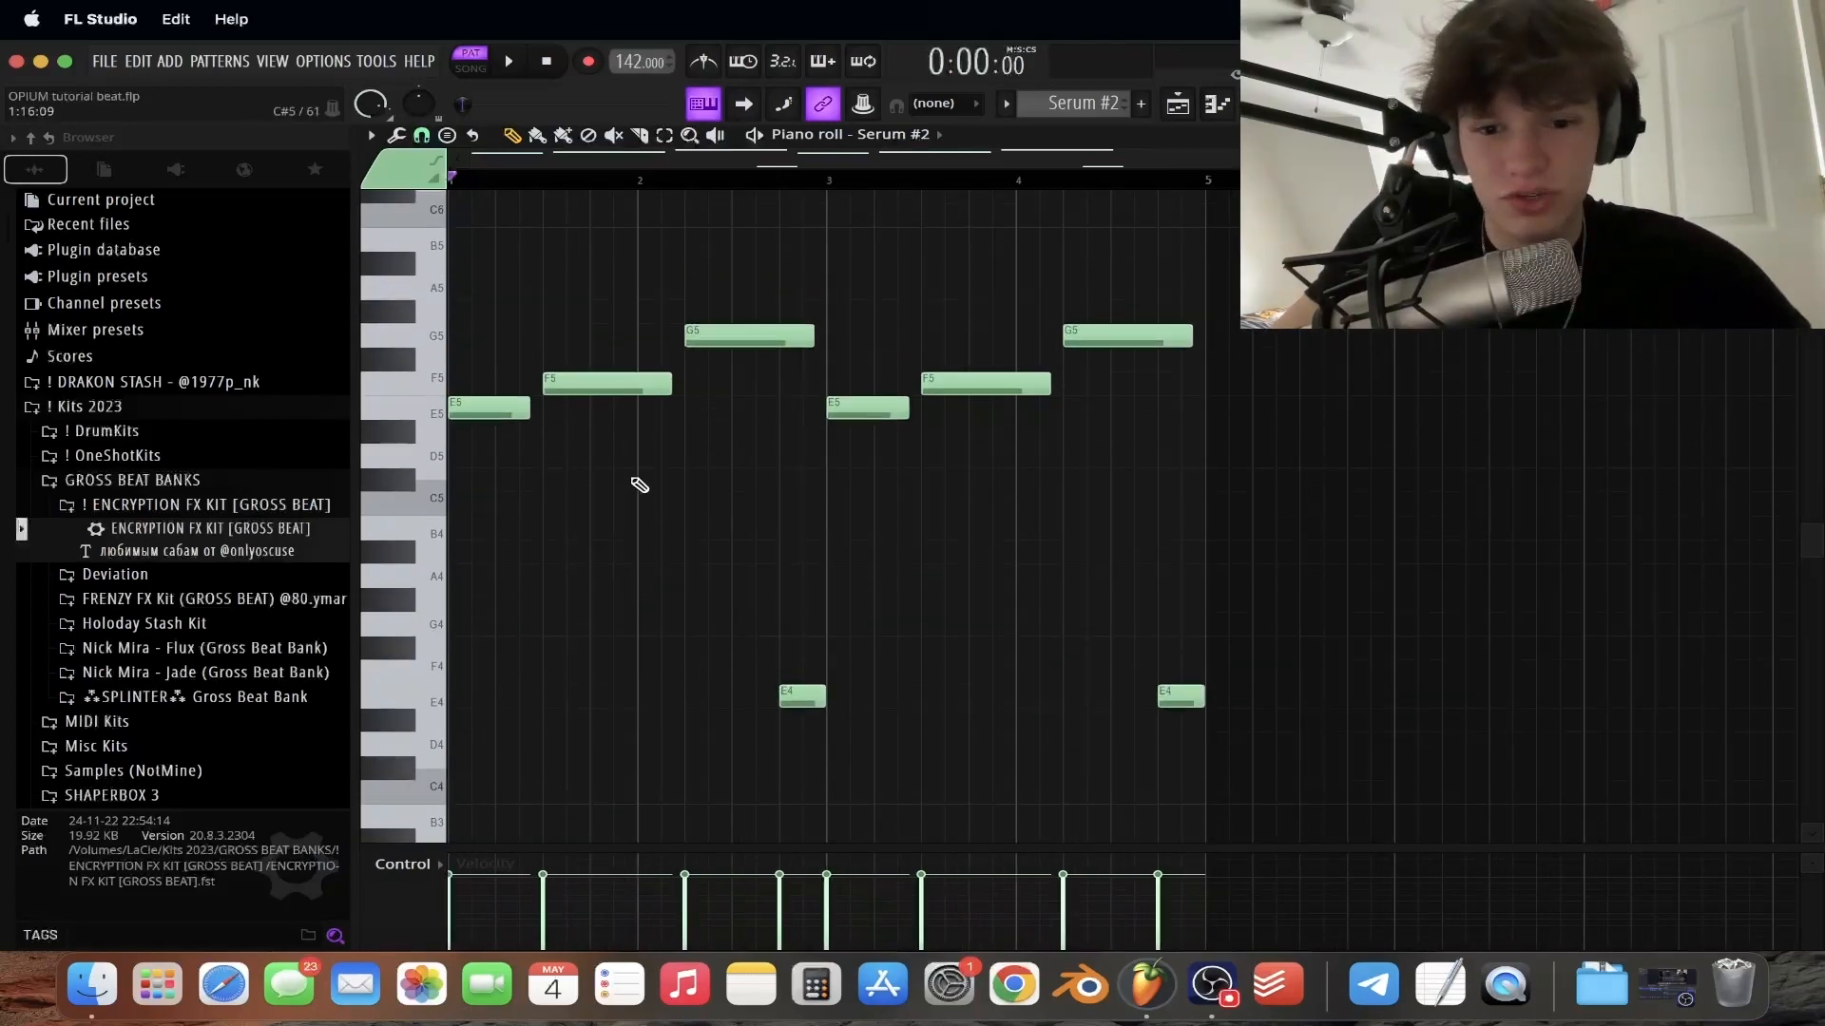
Inspect the ENCRYPTION FX KIT Gross Beat effect on mixer Insert 3, close it and open Fruity parametric EQ 2
{"action": "key", "text": "F9"}
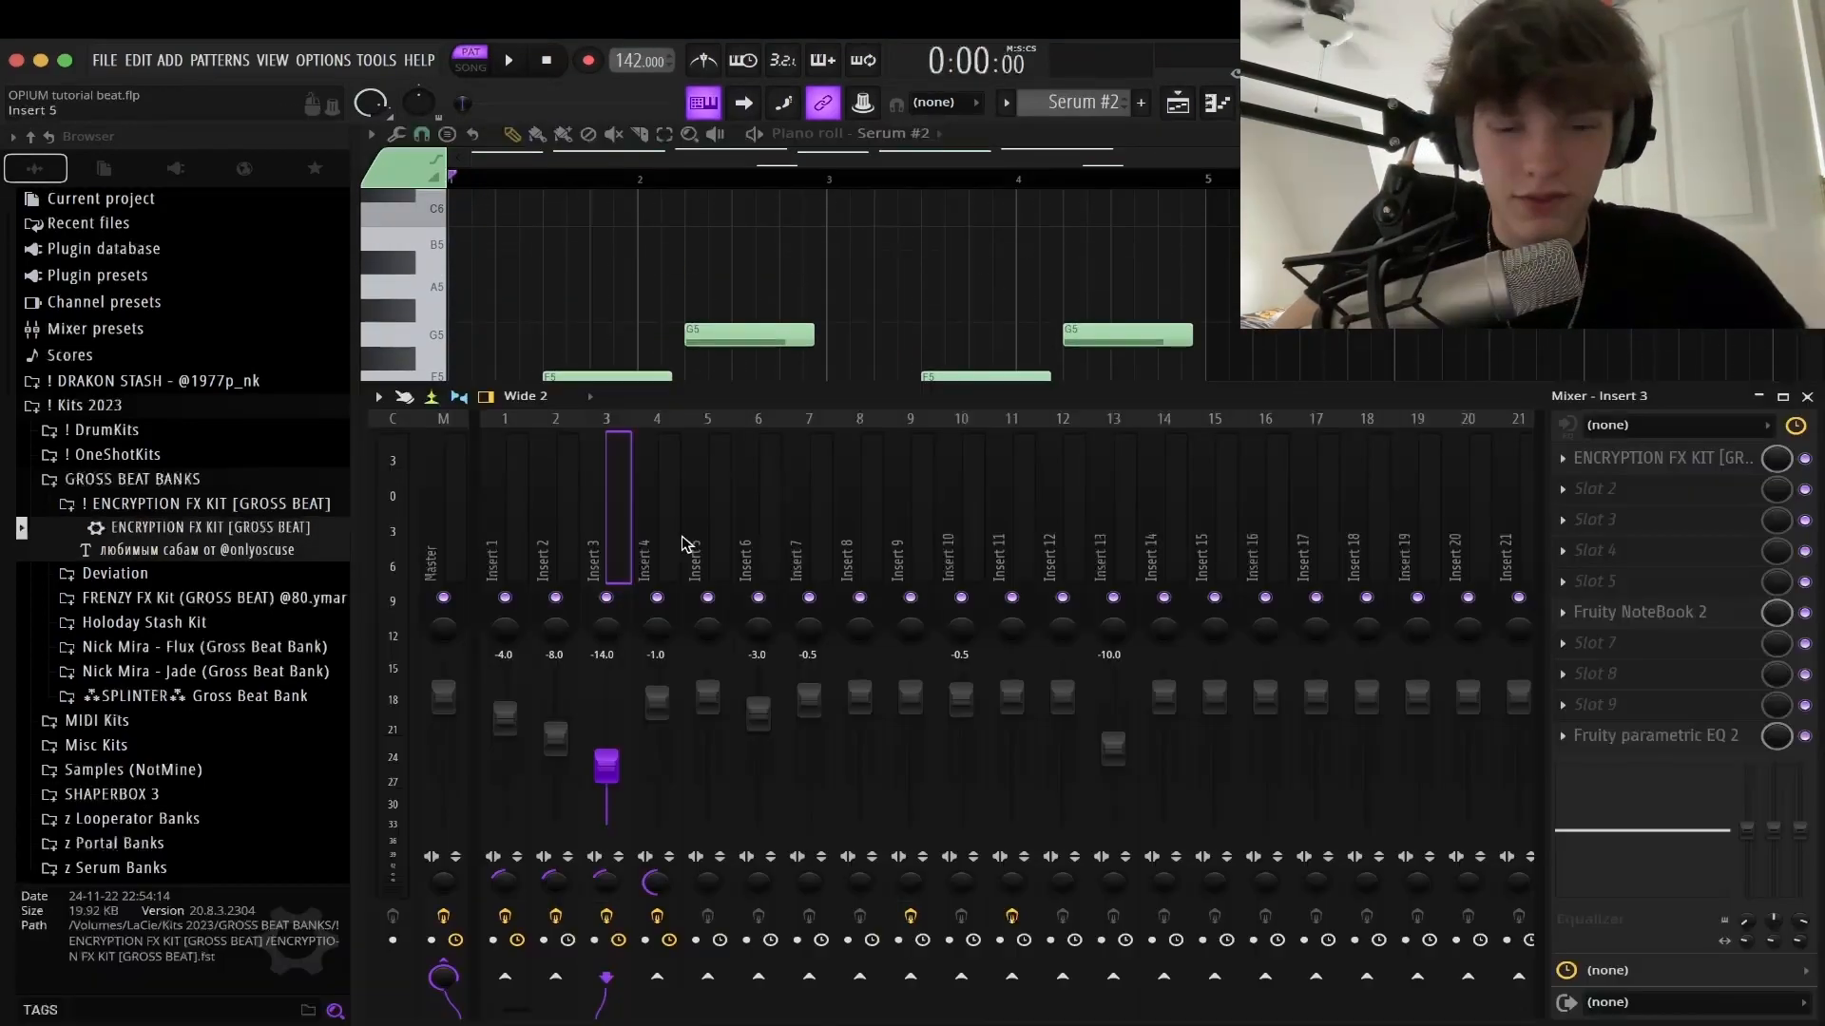
{"action": "left_click", "coordinate": [1673, 459]}
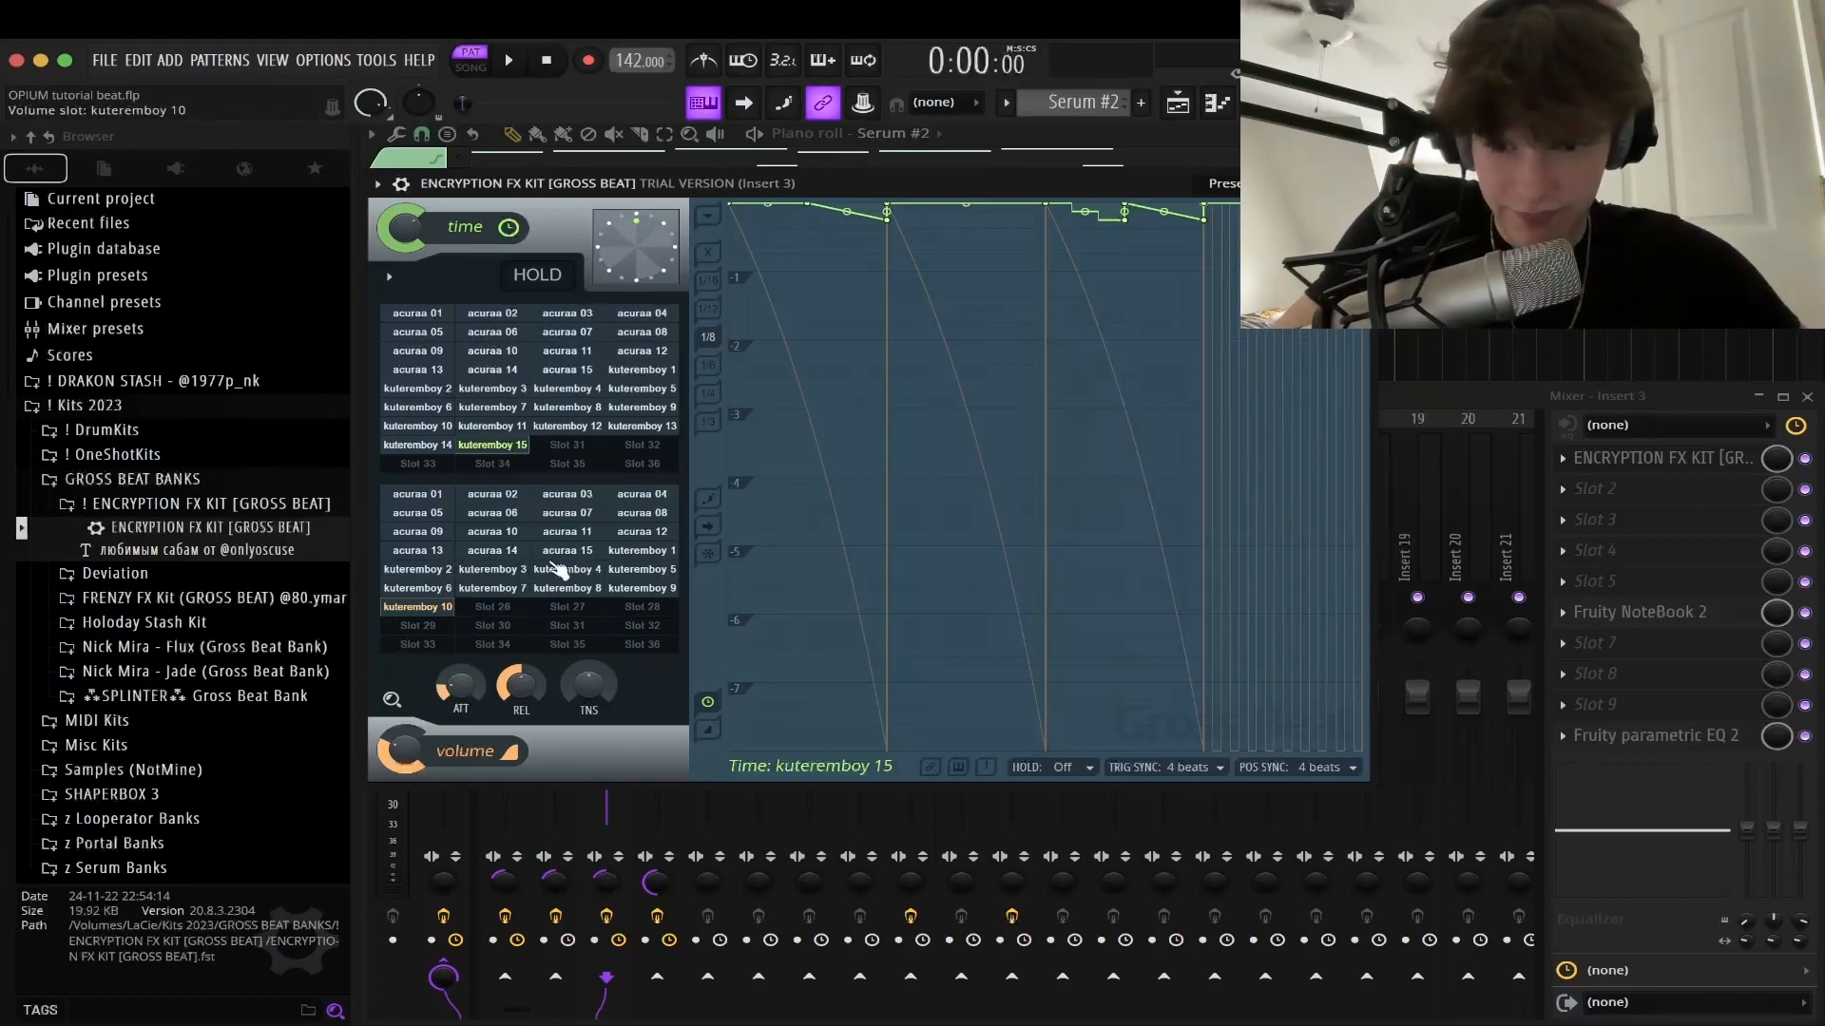
{"action": "left_click", "coordinate": [1360, 183]}
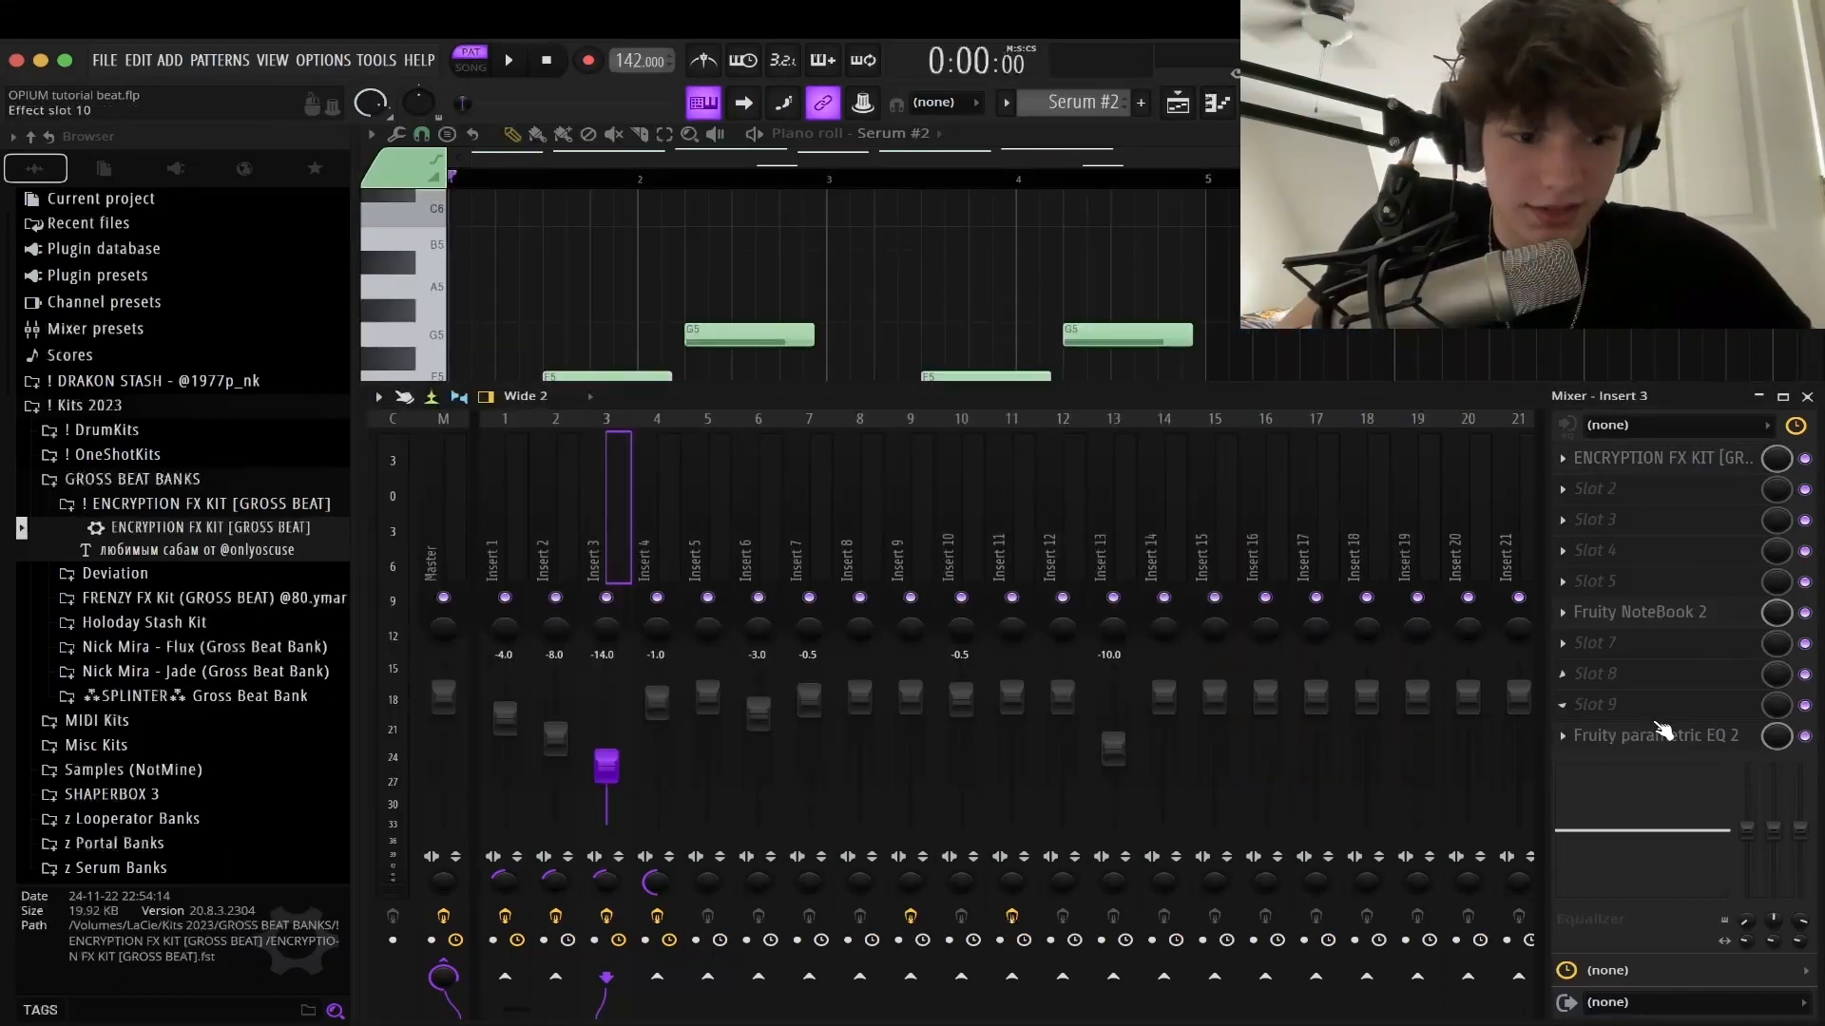
{"action": "left_click", "coordinate": [1663, 737]}
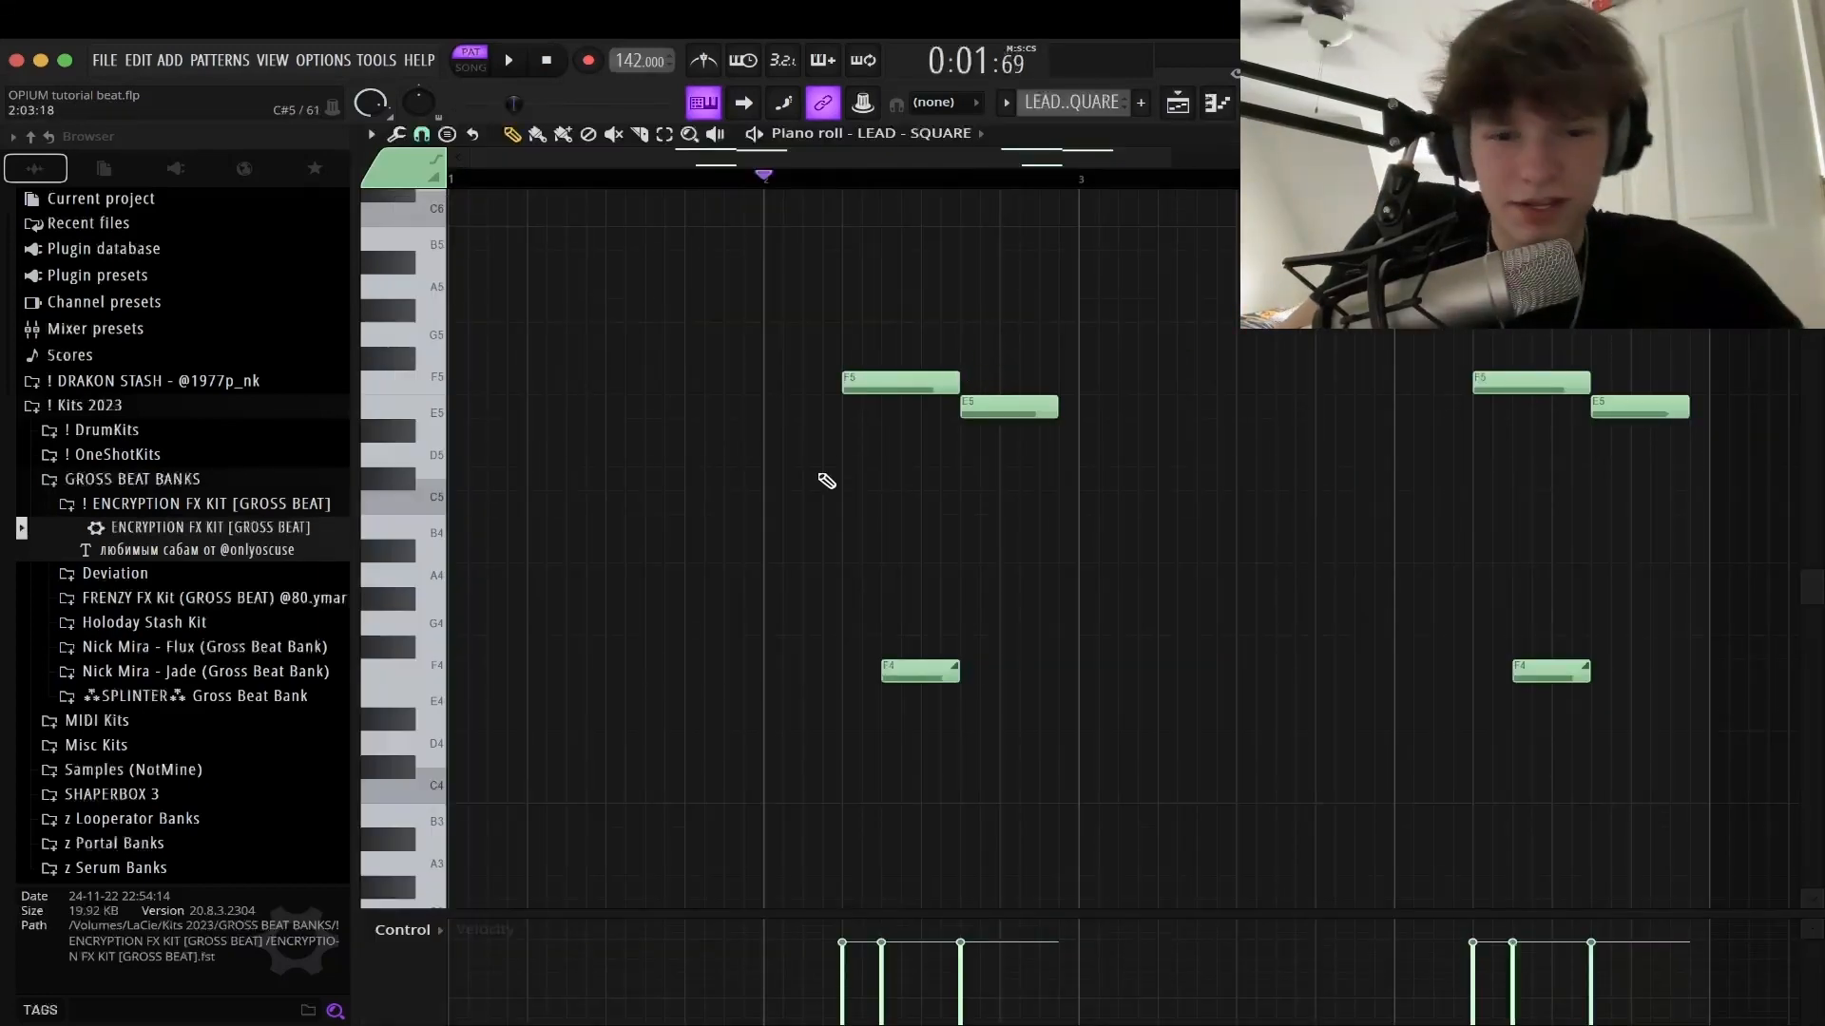
Look over the LEAD - SQUARE pattern in the piano roll and play it back
{"action": "scroll", "coordinate": [799, 494], "scroll_direction": "down", "scroll_amount": 5}
{"action": "scroll", "coordinate": [619, 519], "scroll_direction": "up", "scroll_amount": 7}
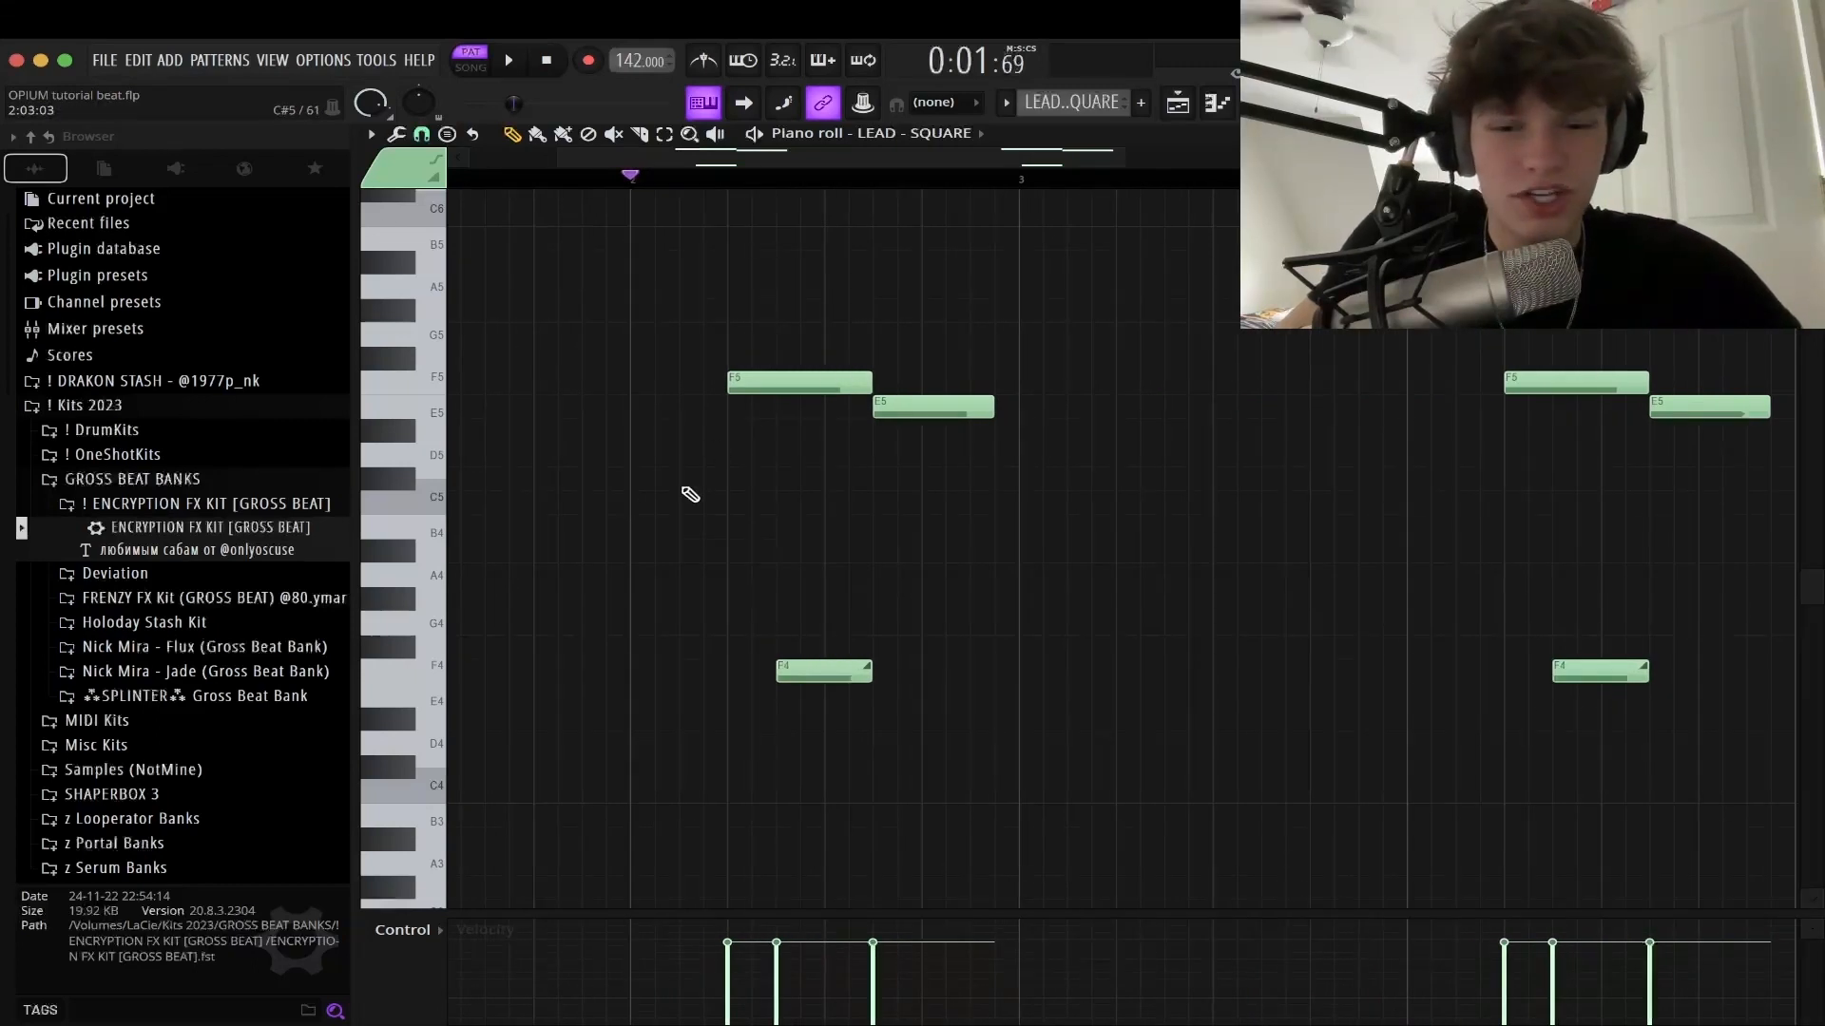
{"action": "scroll", "coordinate": [627, 471], "scroll_direction": "down", "scroll_amount": 2}
{"action": "scroll", "coordinate": [652, 327], "scroll_direction": "down", "scroll_amount": 2}
{"action": "key", "text": "space"}
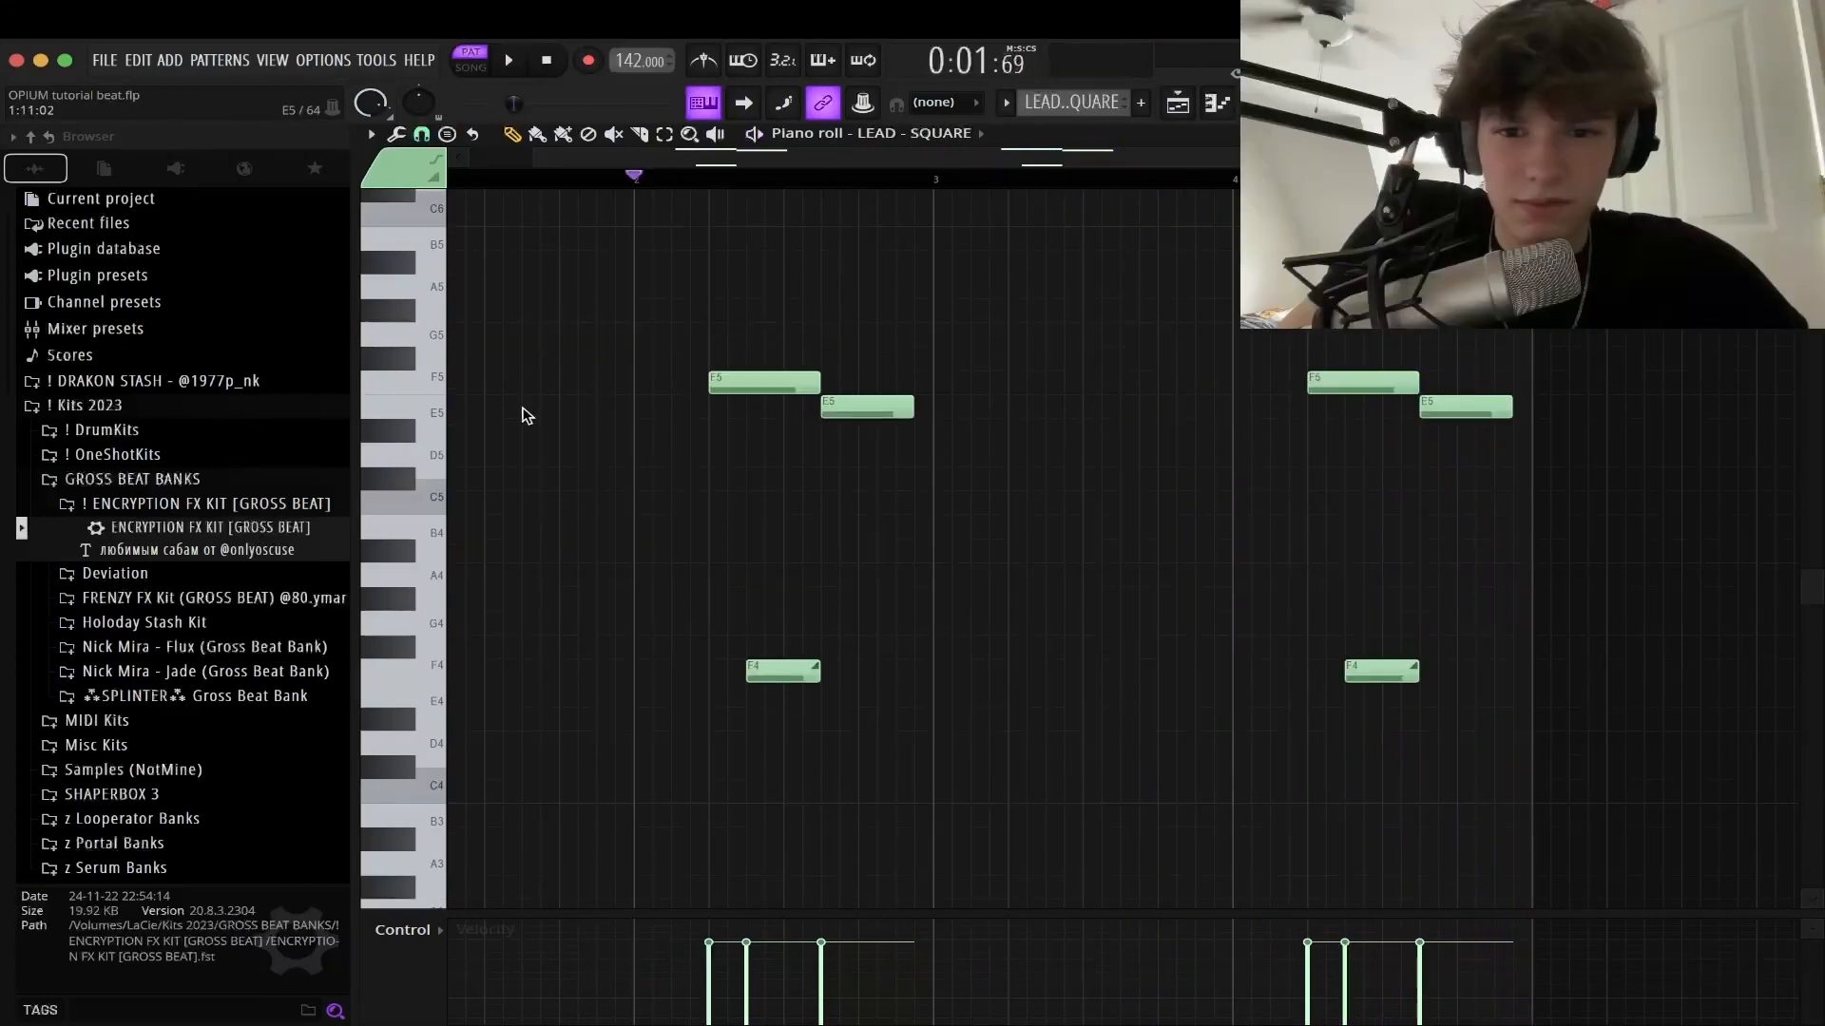
Examine the placement of the LEAD - SQUARE notes, including the F4 slide notes beneath the upper melody
{"action": "scroll", "coordinate": [504, 400], "scroll_direction": "down", "scroll_amount": 2}
{"action": "scroll", "coordinate": [506, 399], "scroll_direction": "down", "scroll_amount": 2}
{"action": "scroll", "coordinate": [520, 411], "scroll_direction": "up", "scroll_amount": 3}
{"action": "scroll", "coordinate": [525, 413], "scroll_direction": "up", "scroll_amount": 2}
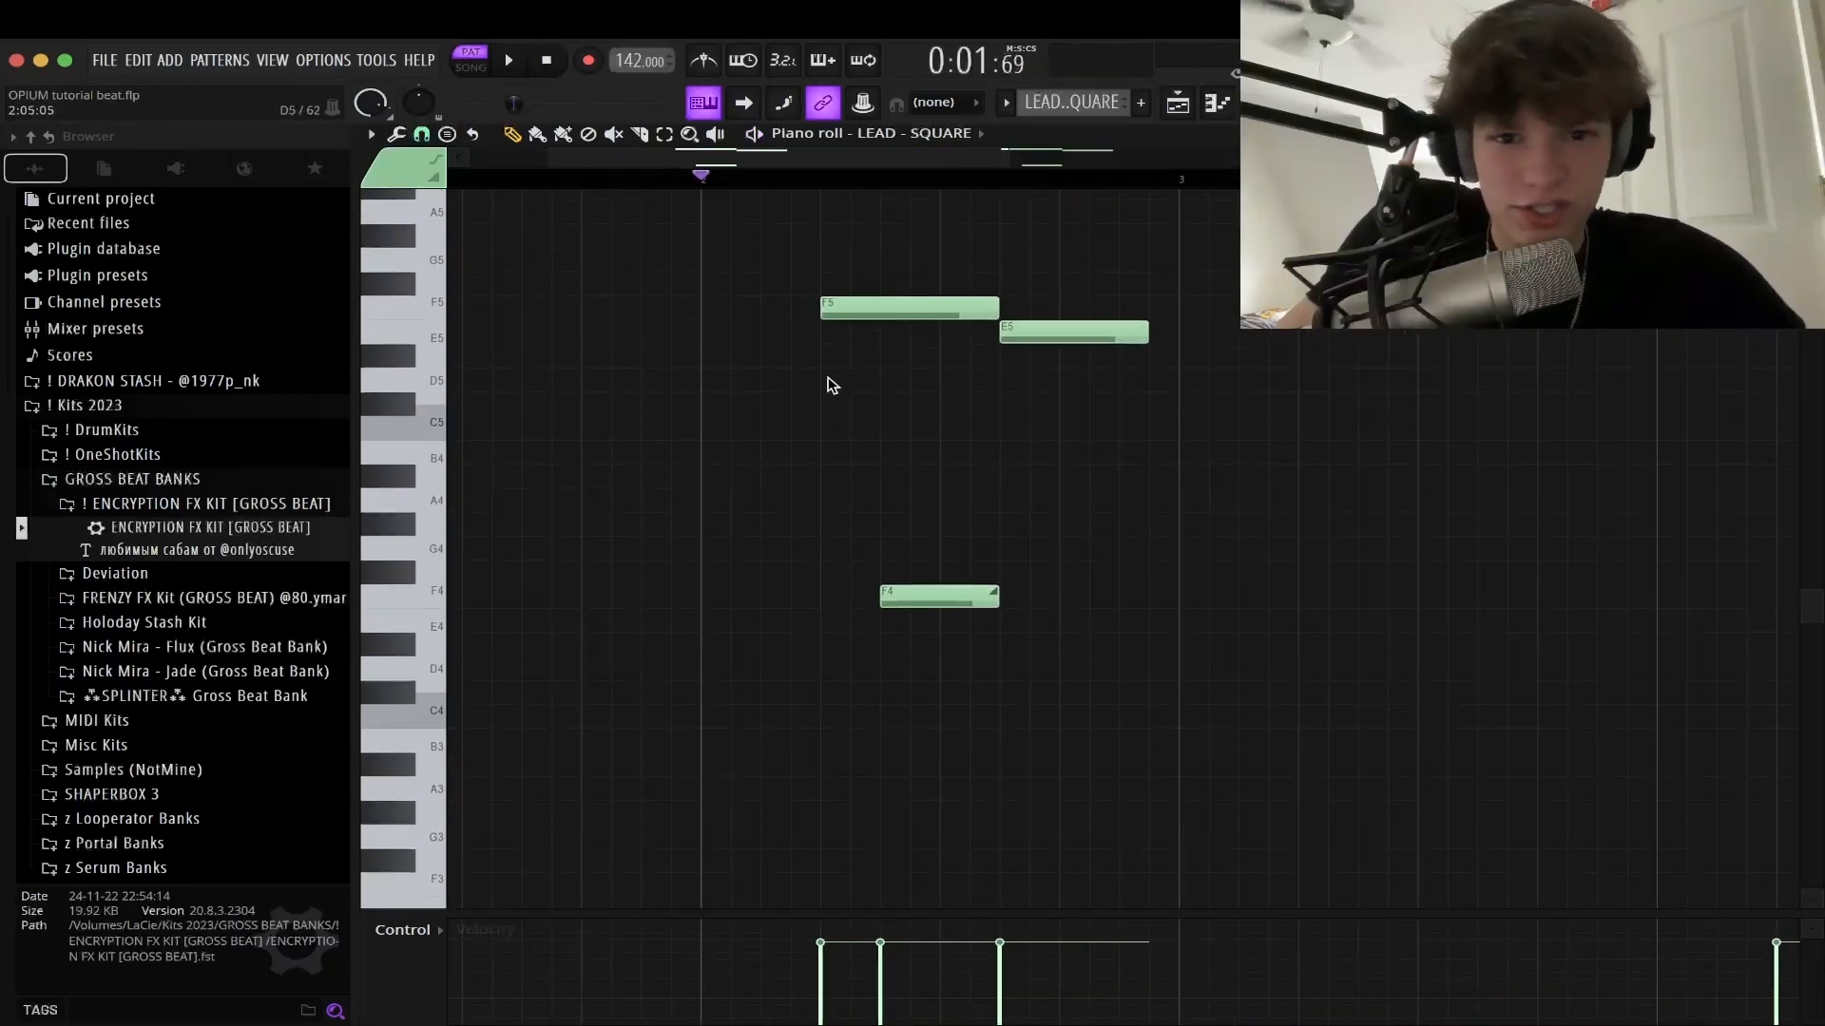
{"action": "scroll", "coordinate": [742, 456], "scroll_direction": "down", "scroll_amount": 2}
{"action": "scroll", "coordinate": [873, 428], "scroll_direction": "up", "scroll_amount": 1}
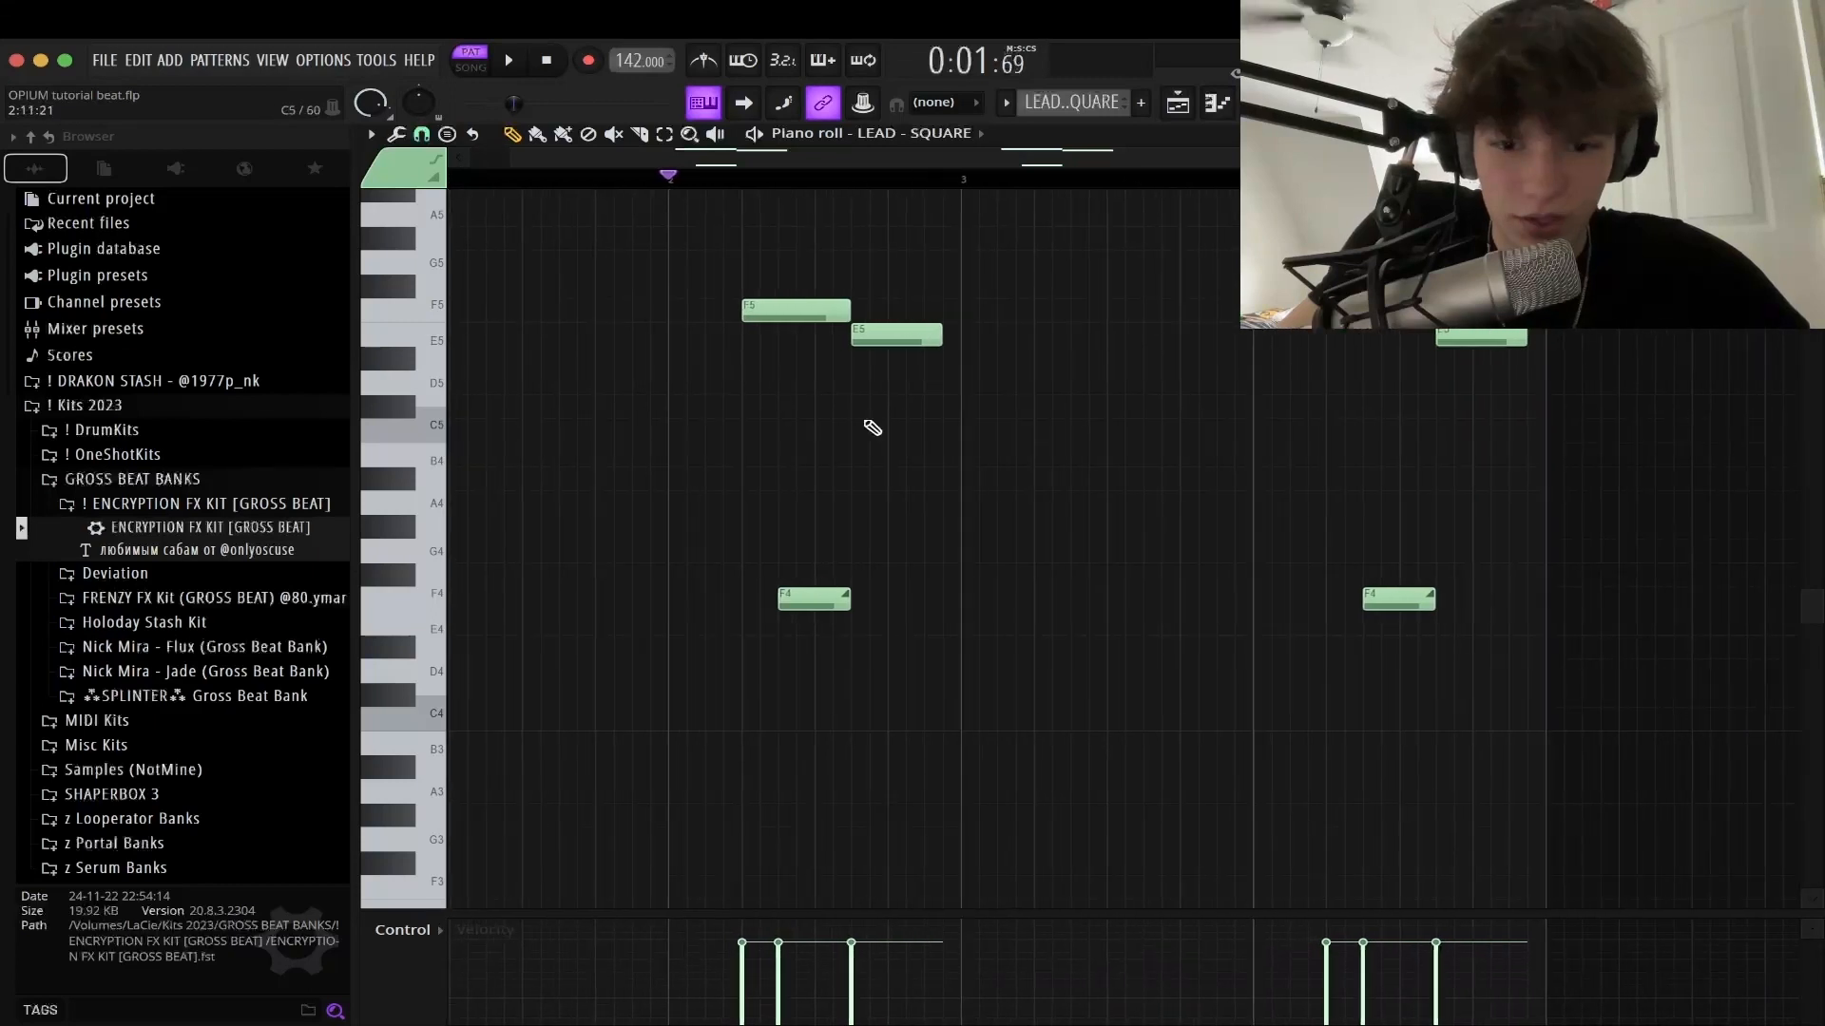
{"action": "scroll", "coordinate": [613, 677], "scroll_direction": "up", "scroll_amount": 2}
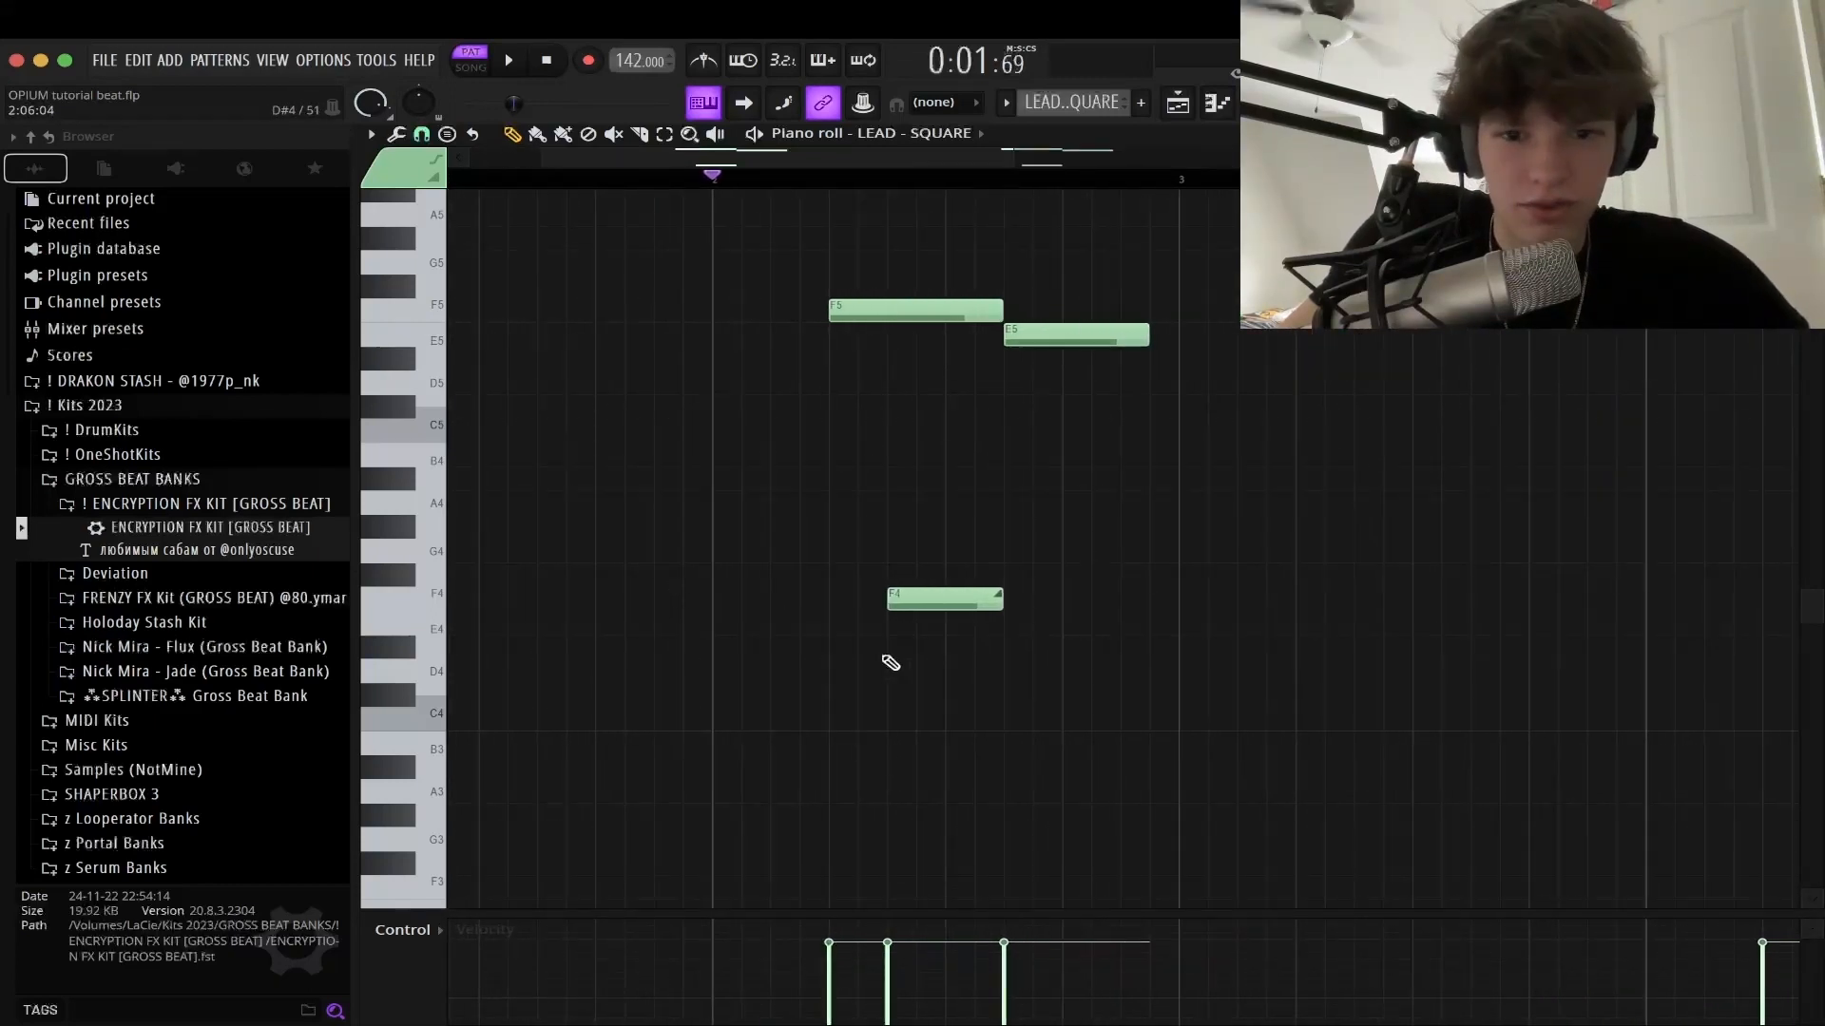
{"action": "scroll", "coordinate": [648, 551], "scroll_direction": "down", "scroll_amount": 1}
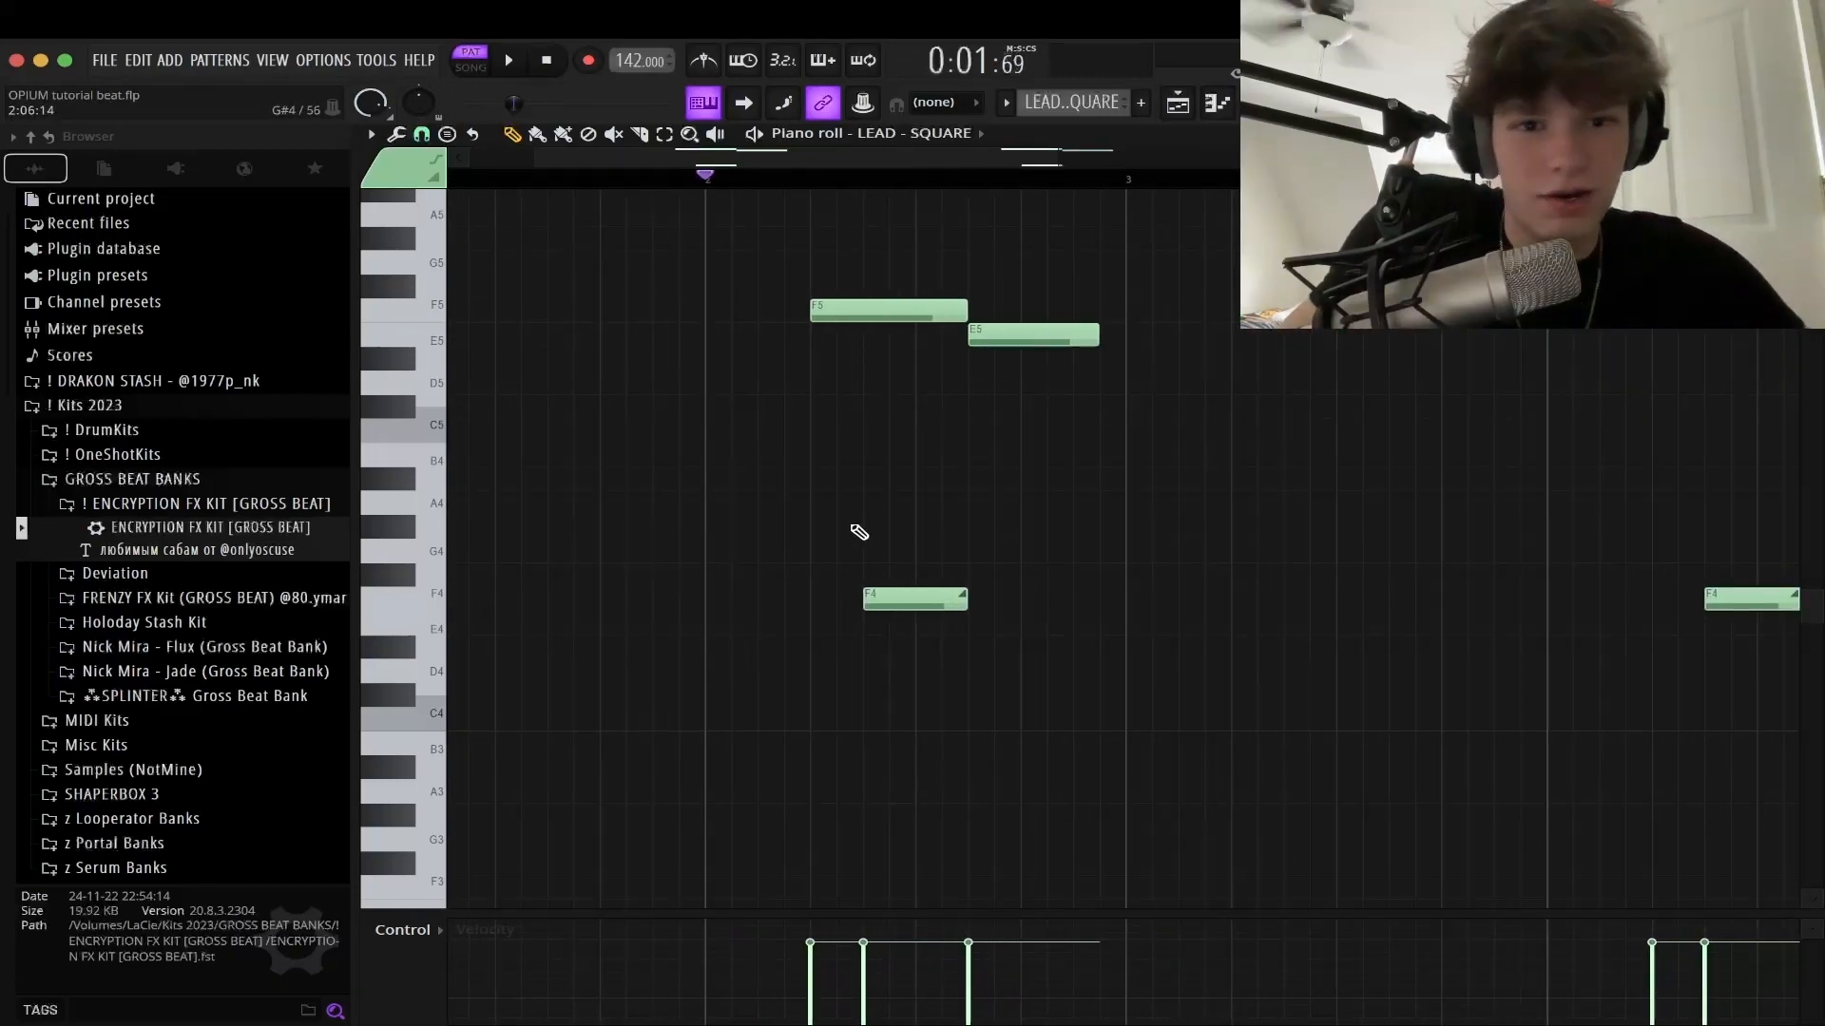
{"action": "scroll", "coordinate": [843, 389], "scroll_direction": "down", "scroll_amount": 2}
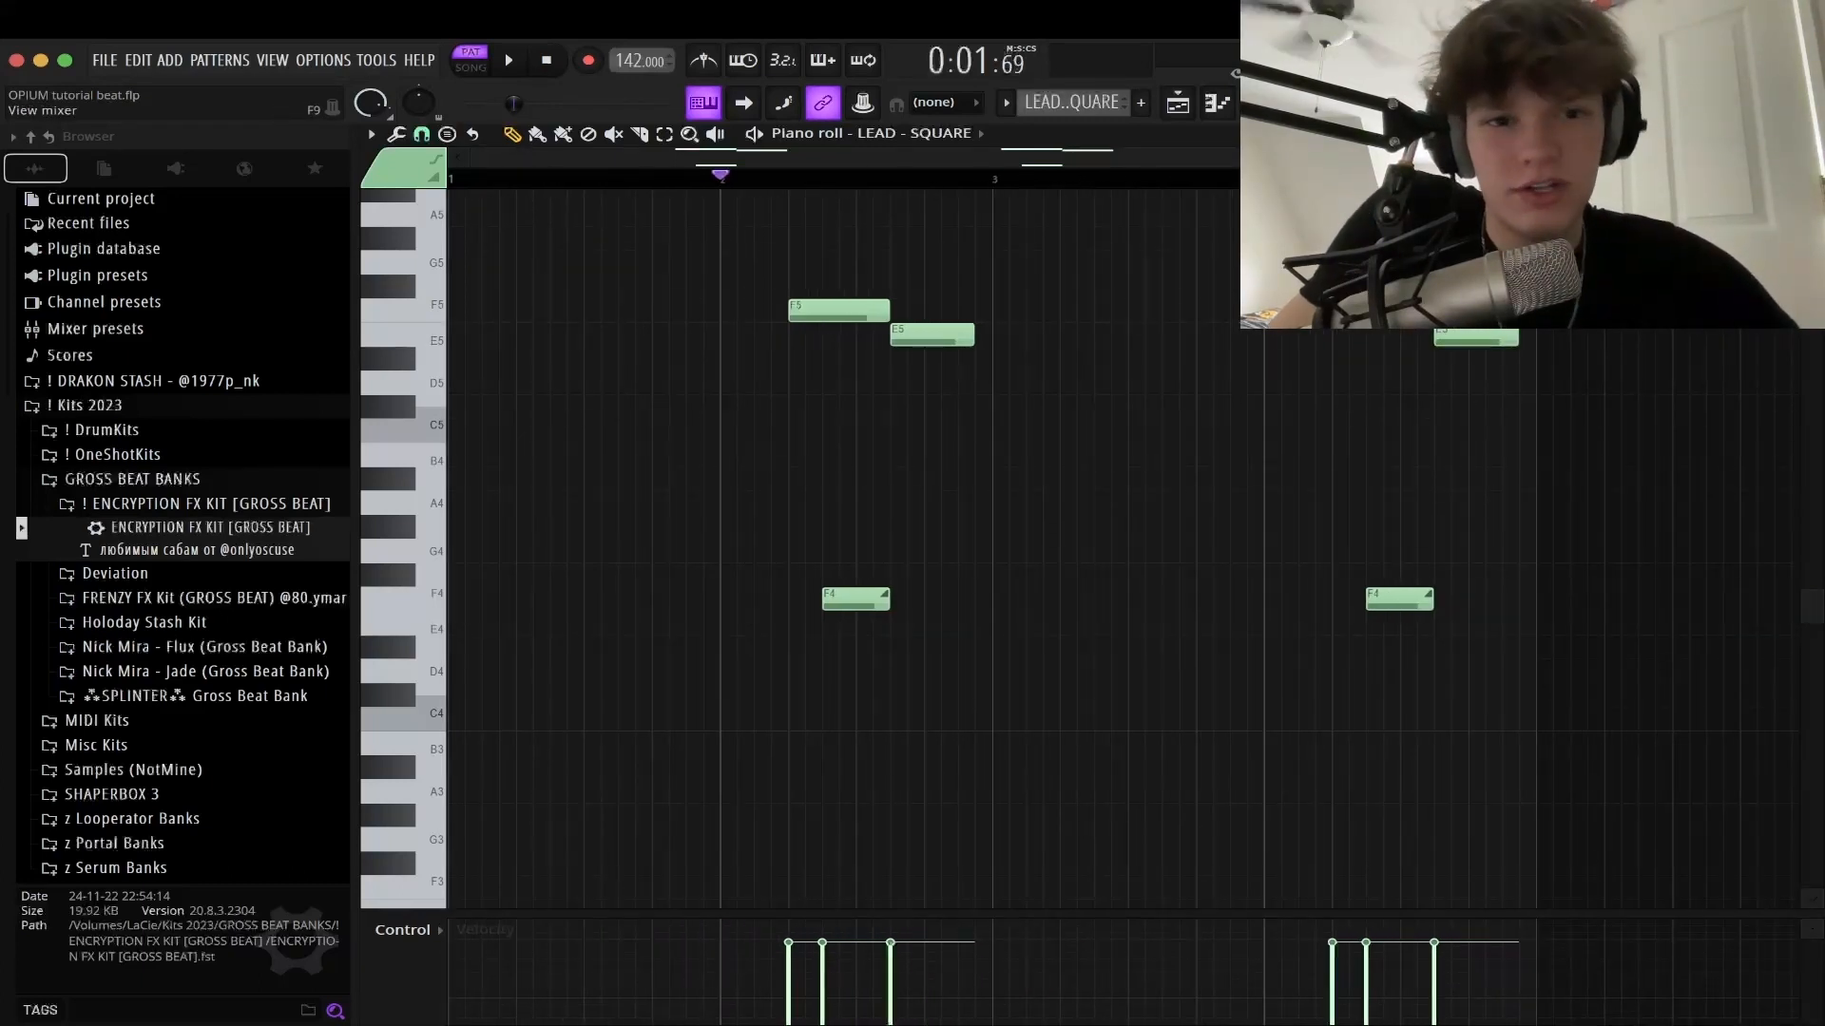
Show the mixer and reopen the ENCRYPTION FX KIT Gross Beat effect on Insert 3
{"action": "key", "text": "F9"}
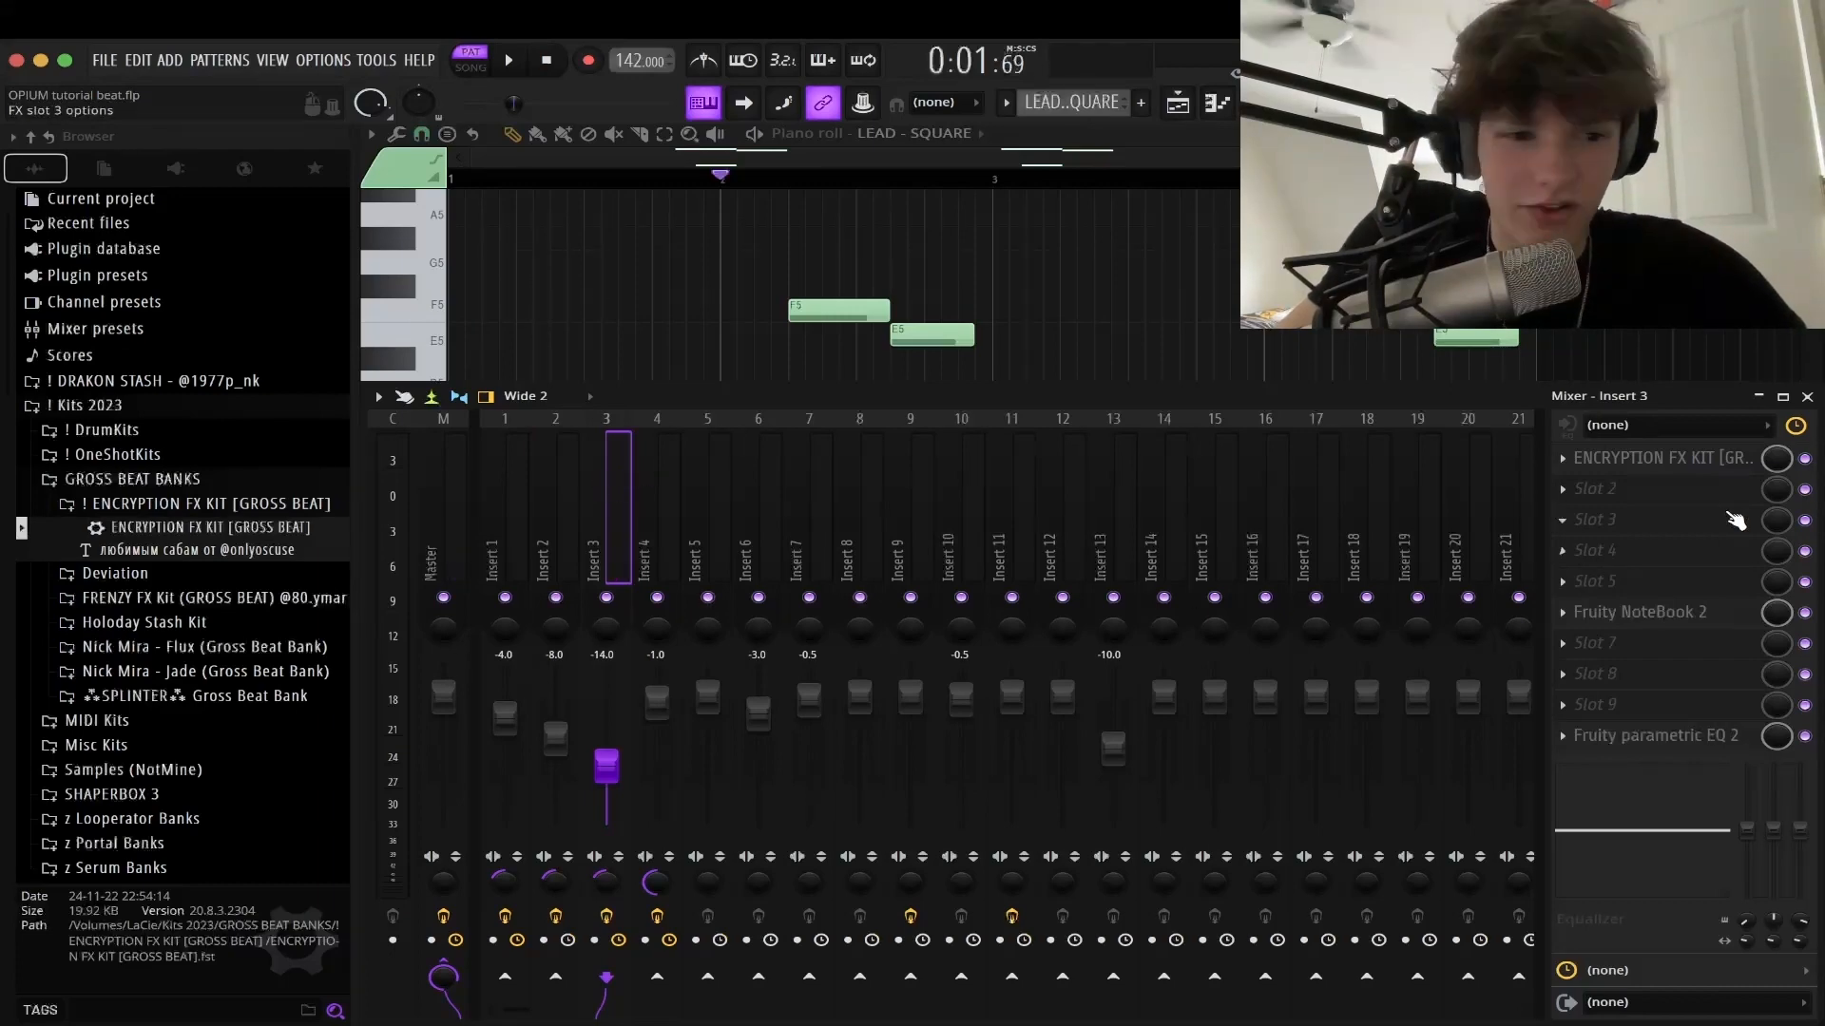
{"action": "left_click", "coordinate": [1665, 460]}
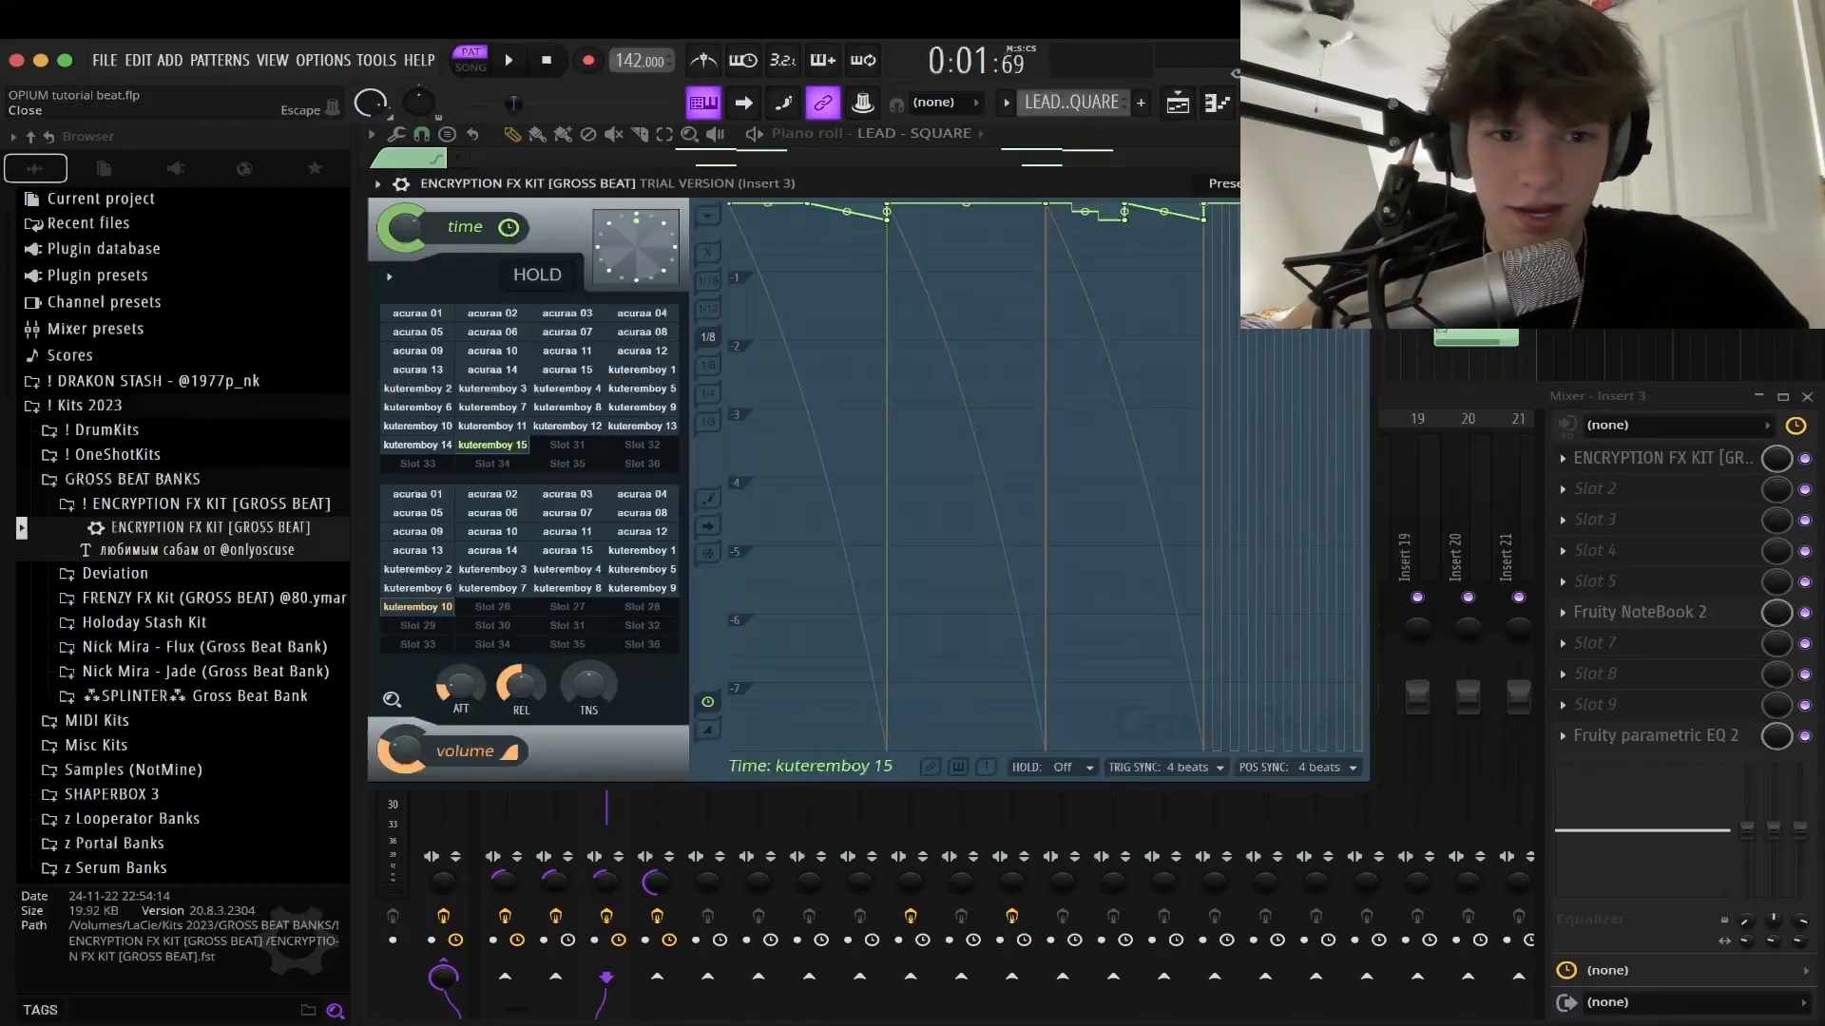
Close the Gross Beat effect and open Fruity parametric EQ 2 on mixer Insert 3
{"action": "left_click", "coordinate": [1355, 183]}
{"action": "left_click", "coordinate": [1641, 745]}
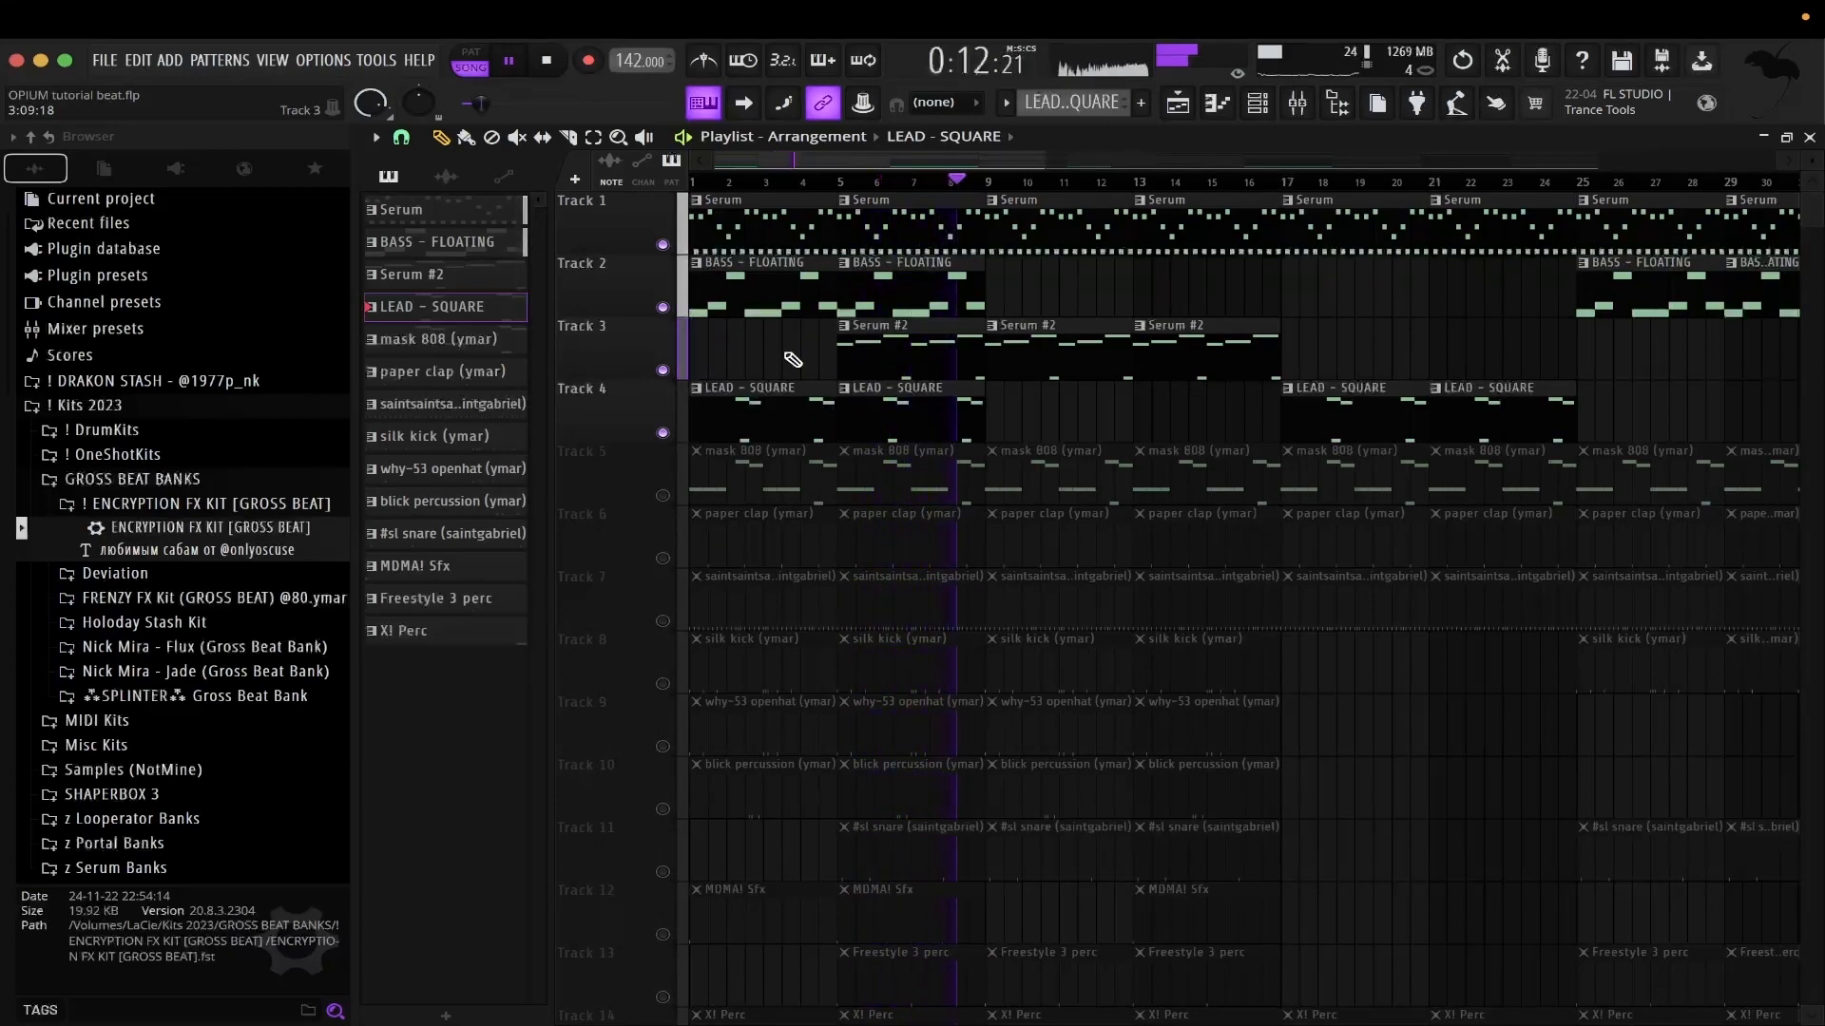
Stop the arrangement playback and open the mask 808 (ymar) clip on Track 5 in the piano roll
{"action": "key", "text": "space"}
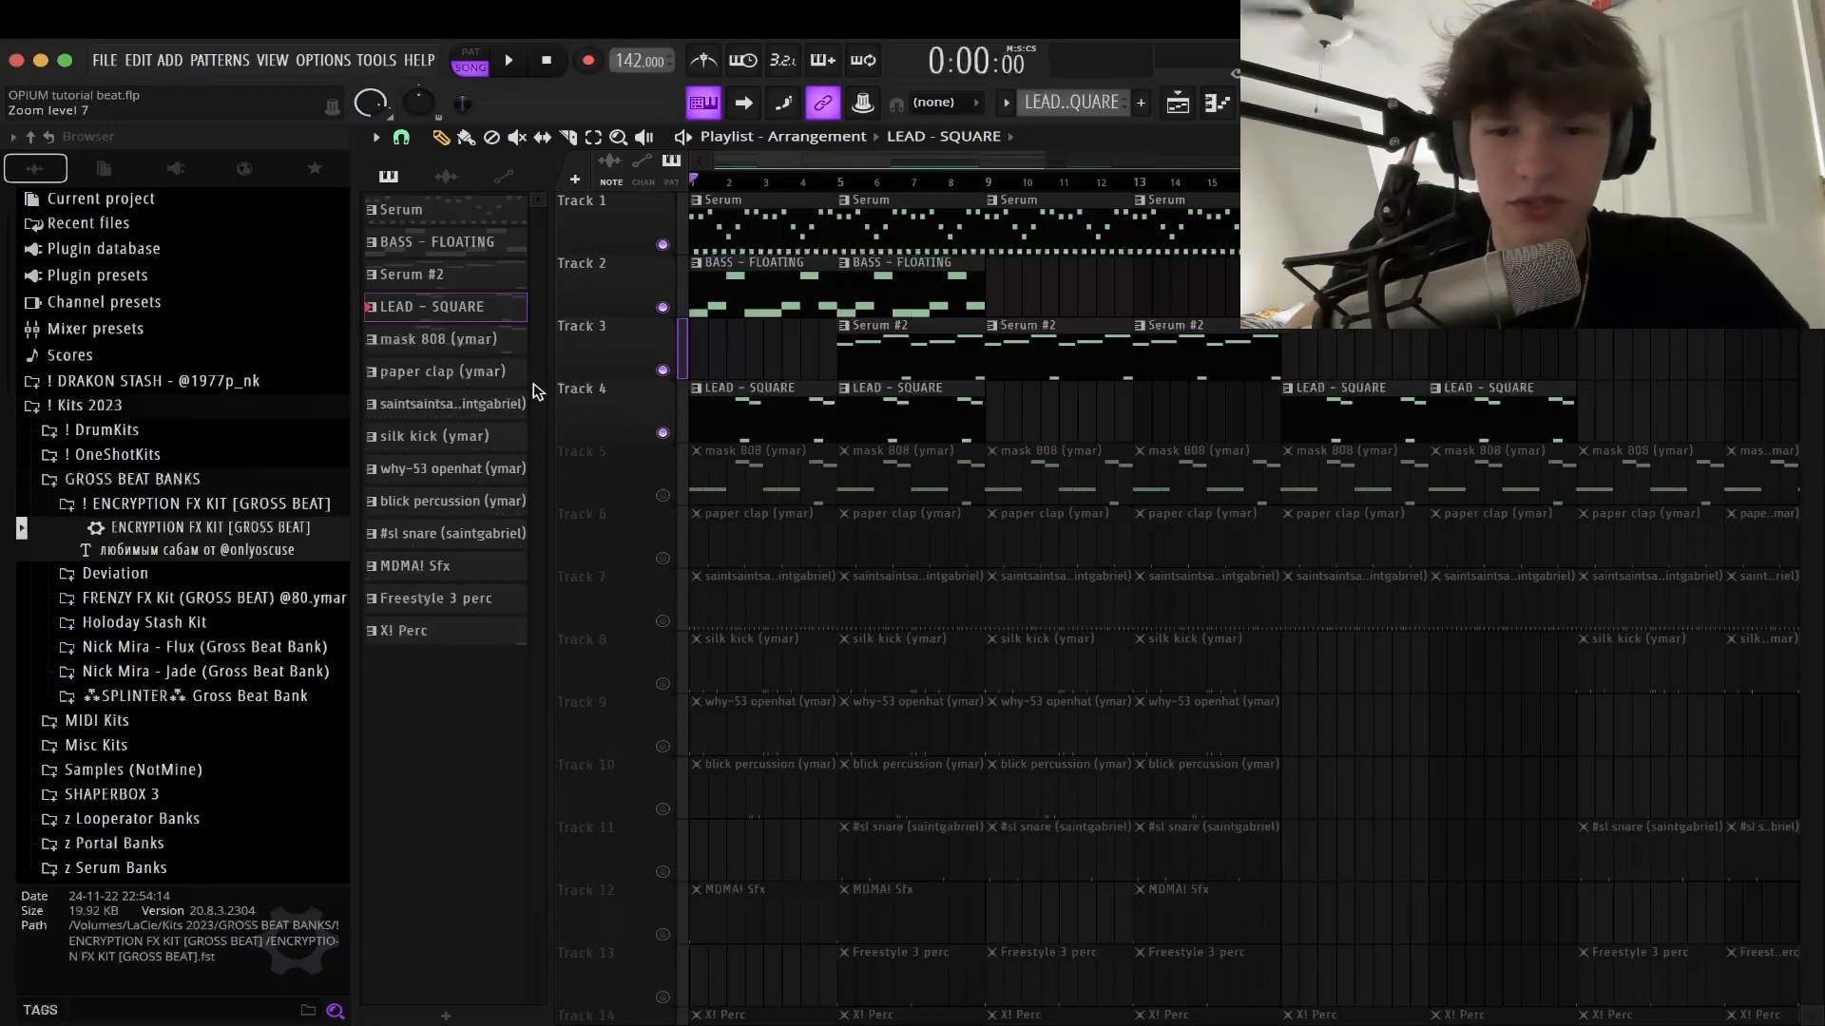
{"action": "key", "text": "Page_Up"}
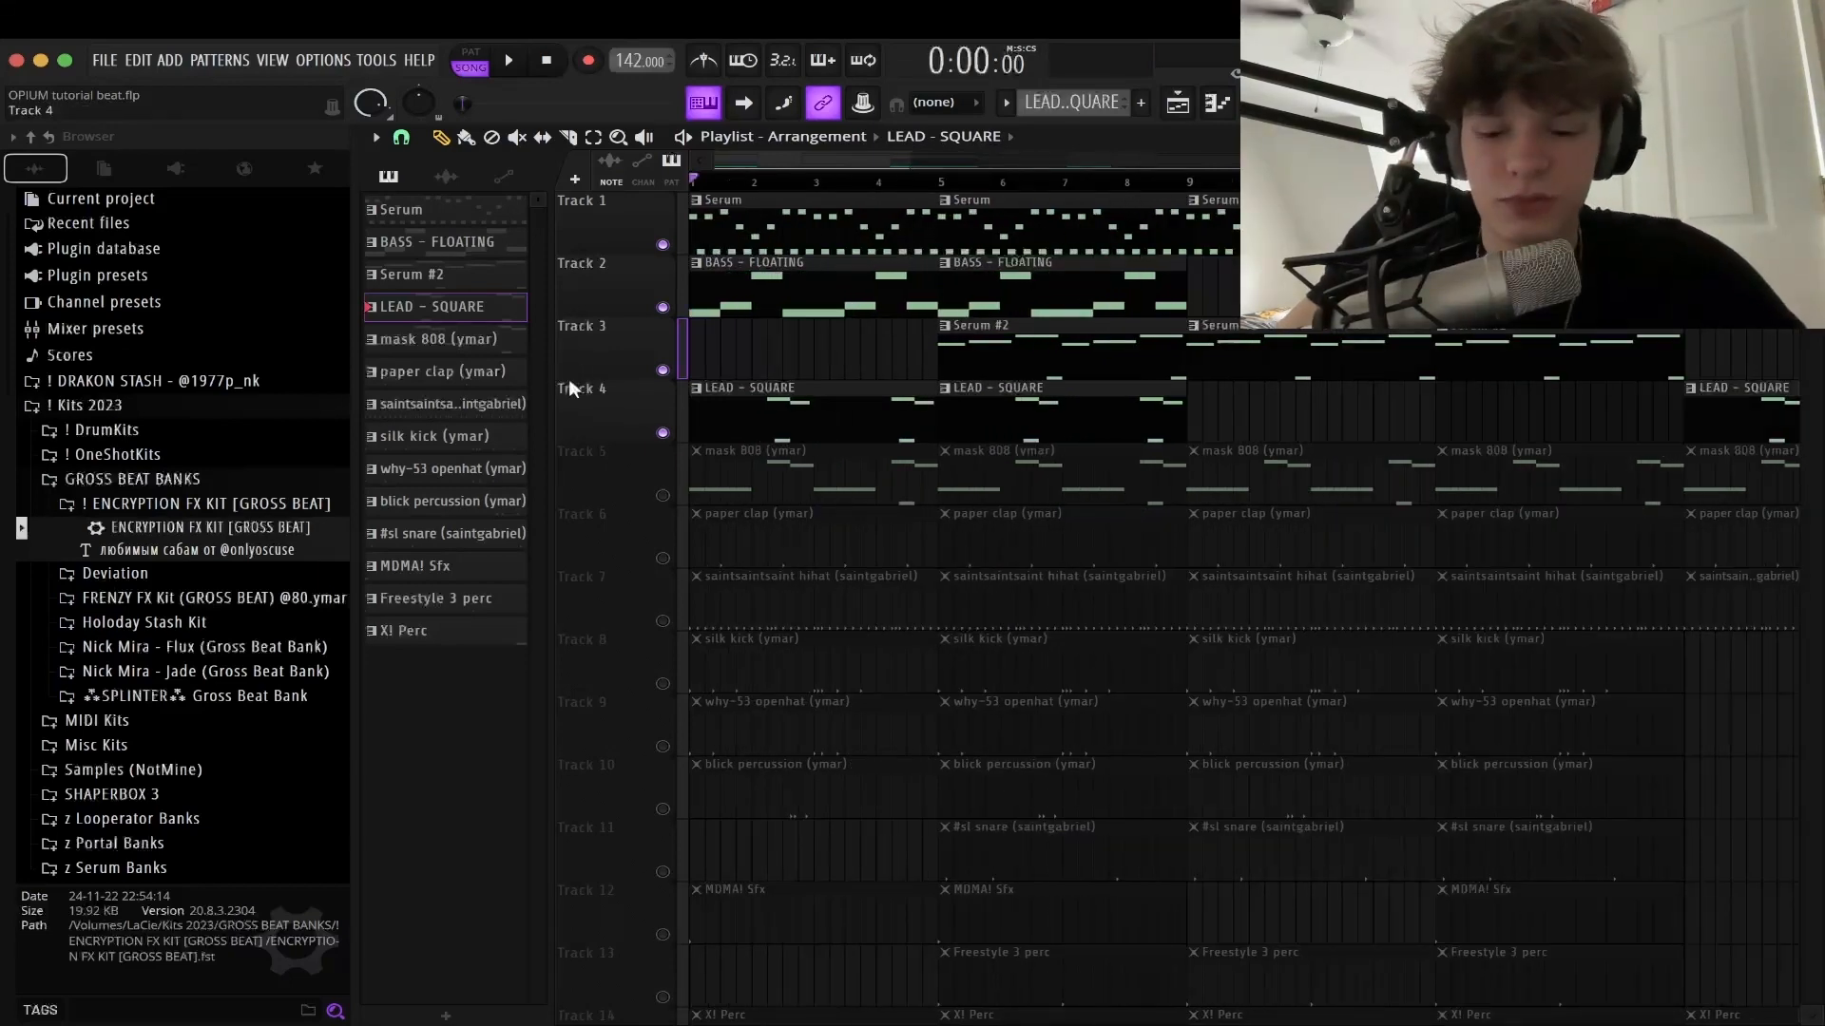
{"action": "scroll", "coordinate": [566, 351], "scroll_direction": "down", "scroll_amount": 3}
{"action": "scroll", "coordinate": [572, 325], "scroll_direction": "up", "scroll_amount": 1}
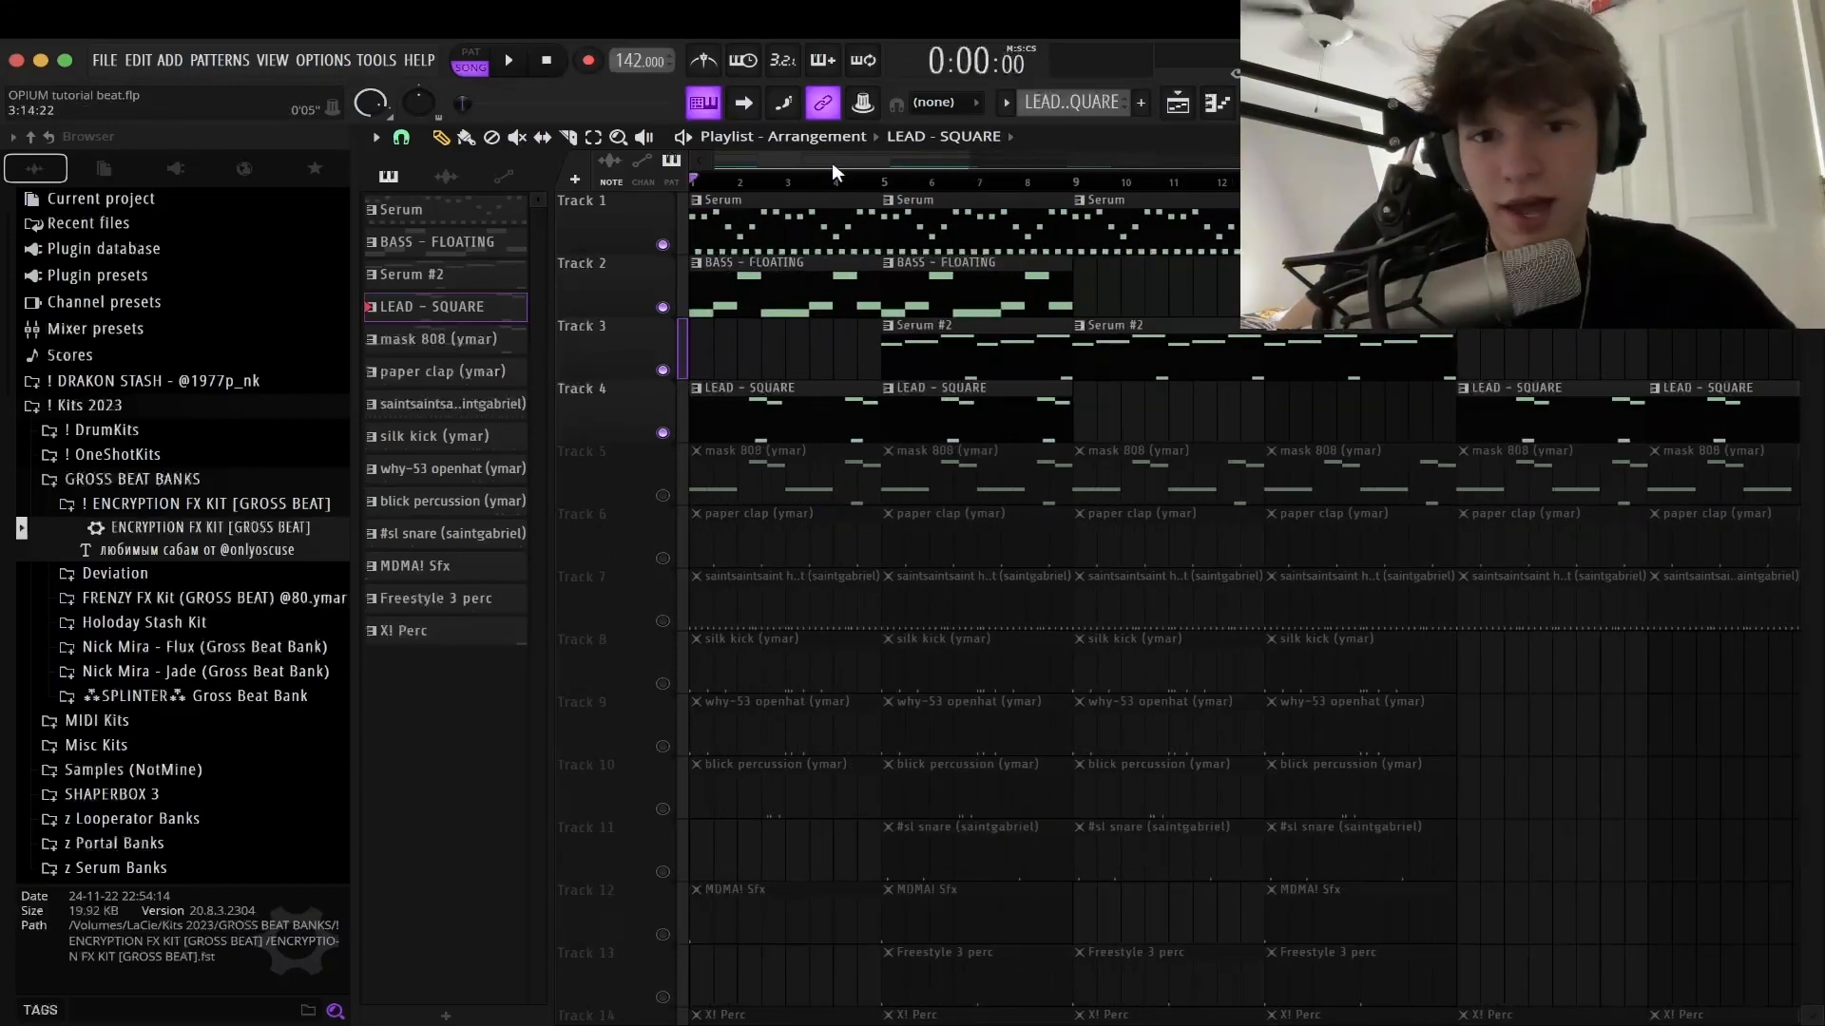
{"action": "scroll", "coordinate": [760, 494], "scroll_direction": "down", "scroll_amount": 1}
{"action": "scroll", "coordinate": [707, 470], "scroll_direction": "up", "scroll_amount": 1}
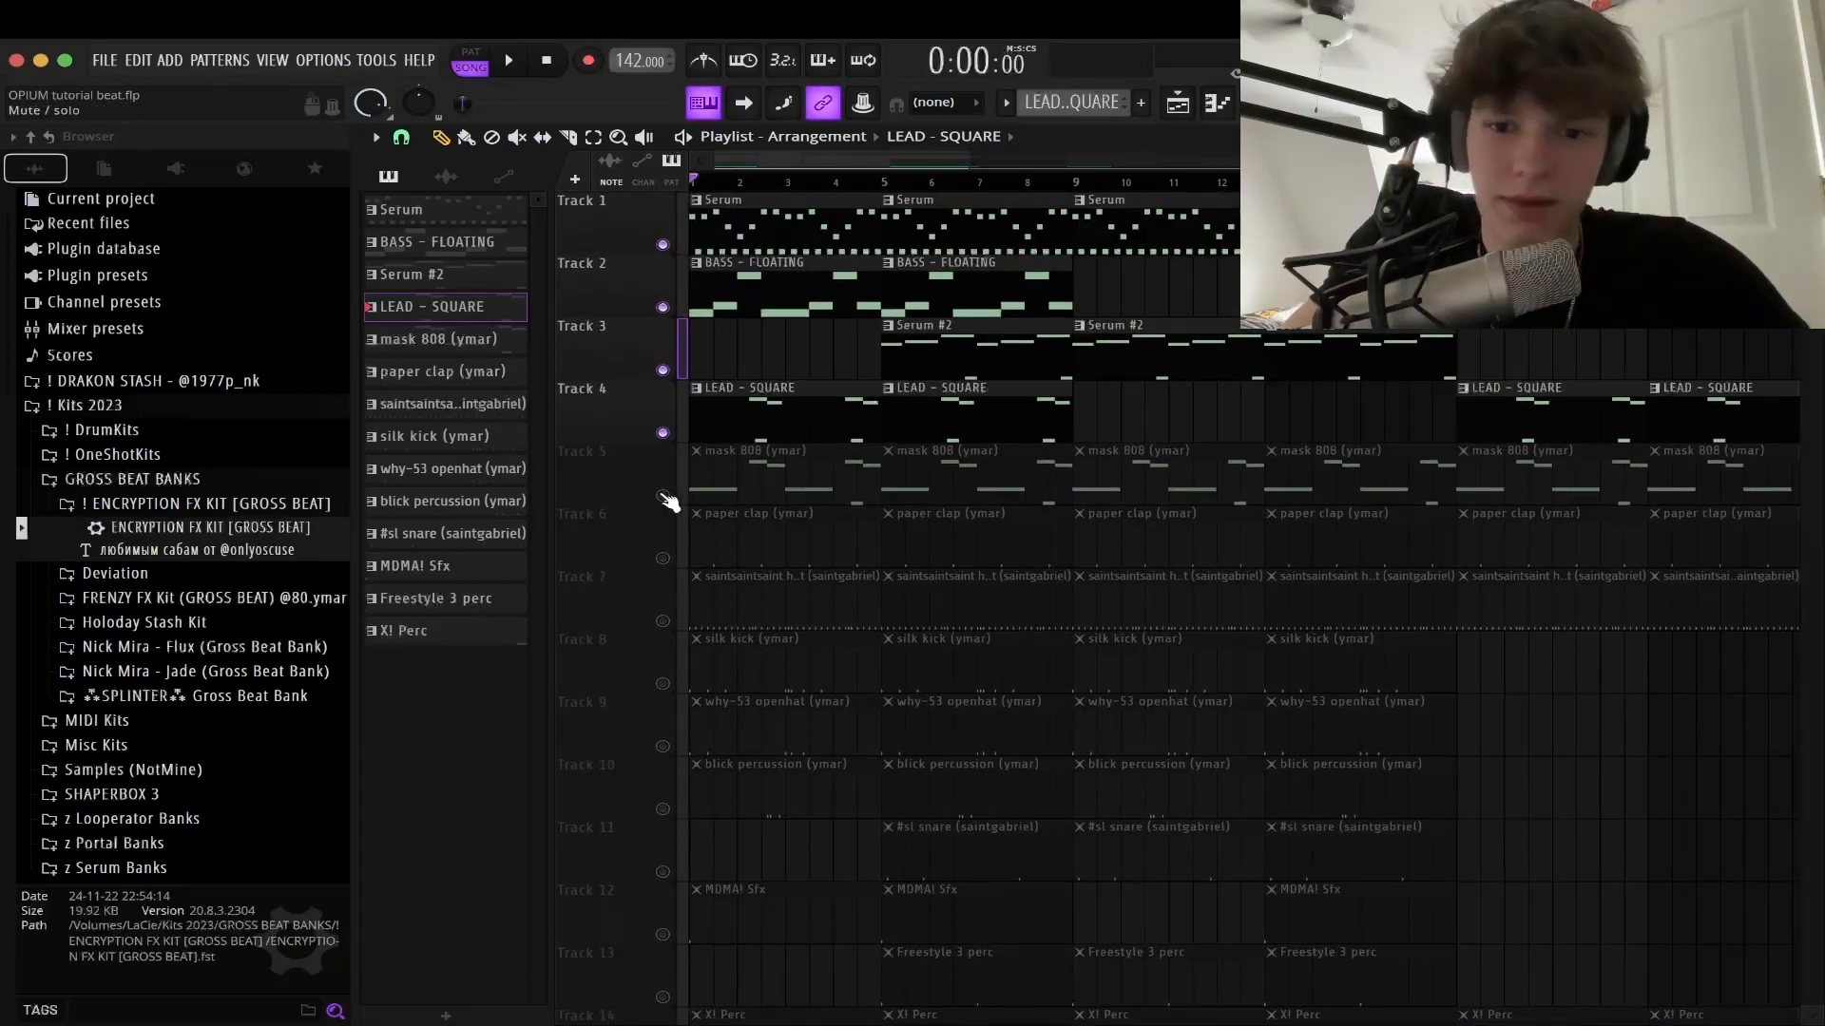
{"action": "double_click", "coordinate": [725, 489]}
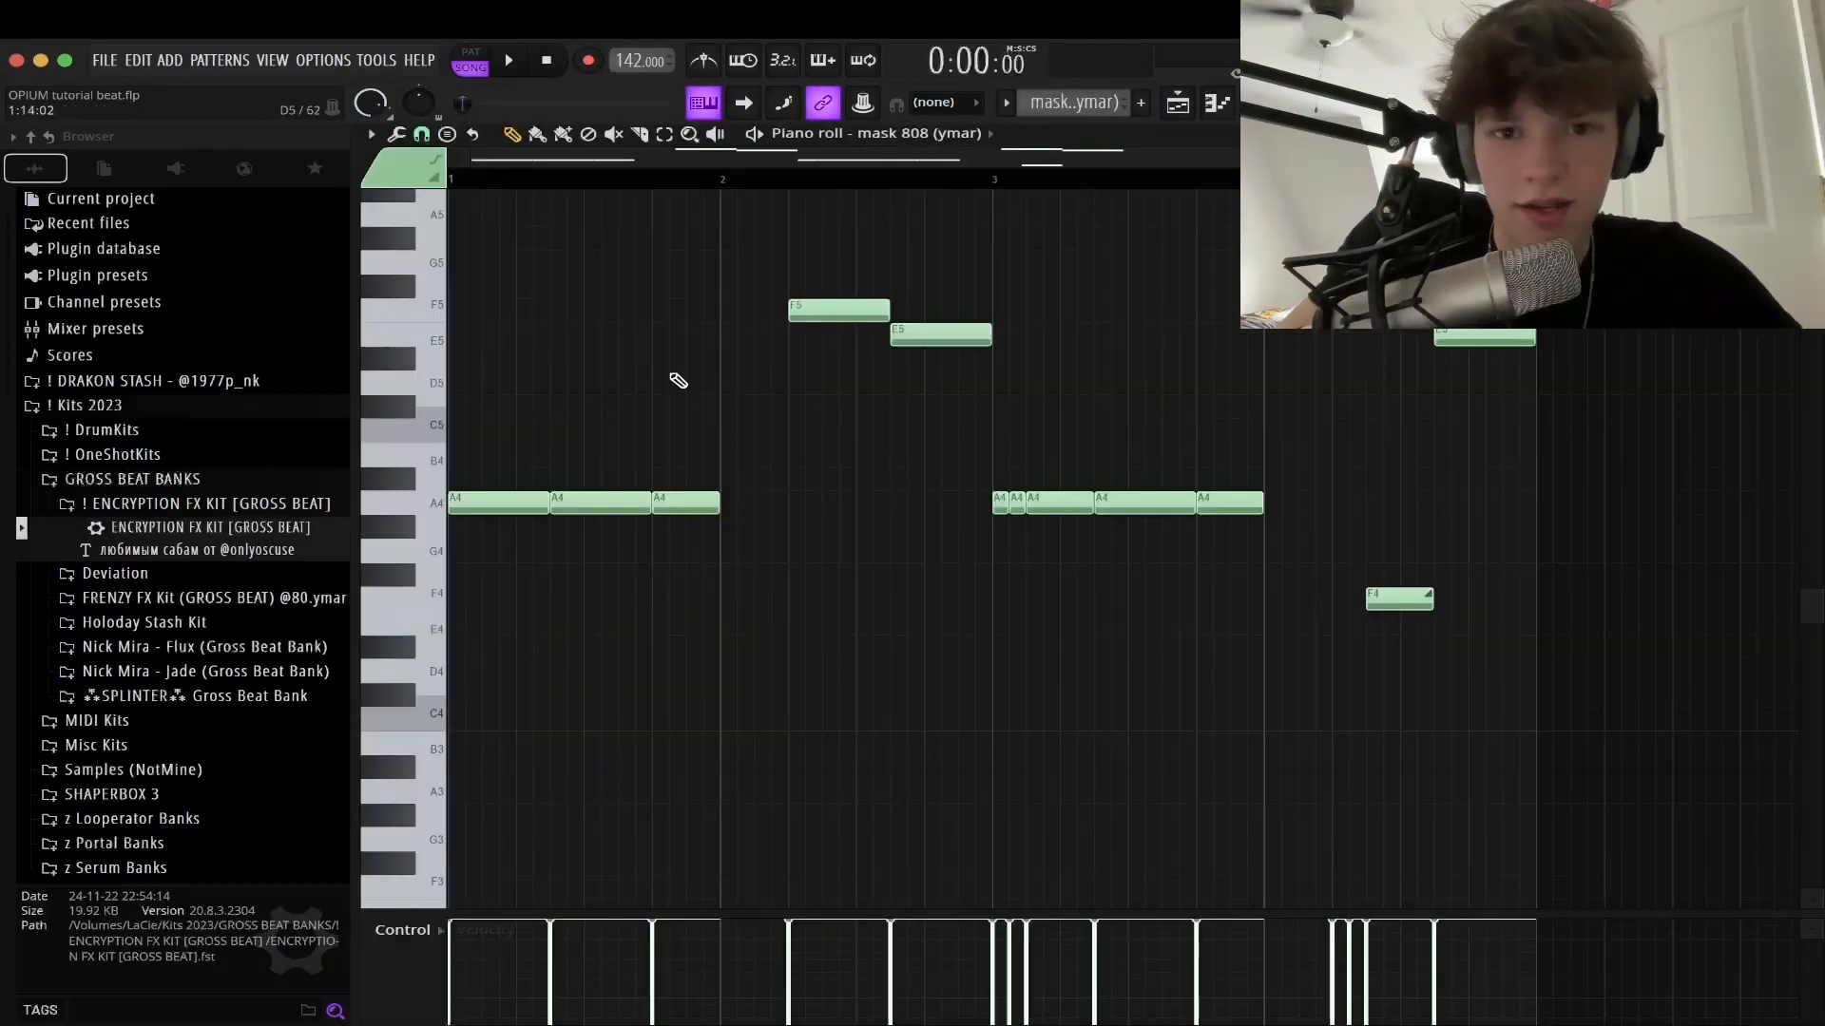
Look over the mask 808 (ymar) notes in the piano roll and play the pattern back
{"action": "scroll", "coordinate": [682, 385], "scroll_direction": "down", "scroll_amount": 2}
{"action": "scroll", "coordinate": [595, 375], "scroll_direction": "up", "scroll_amount": 3}
{"action": "scroll", "coordinate": [594, 278], "scroll_direction": "up", "scroll_amount": 1}
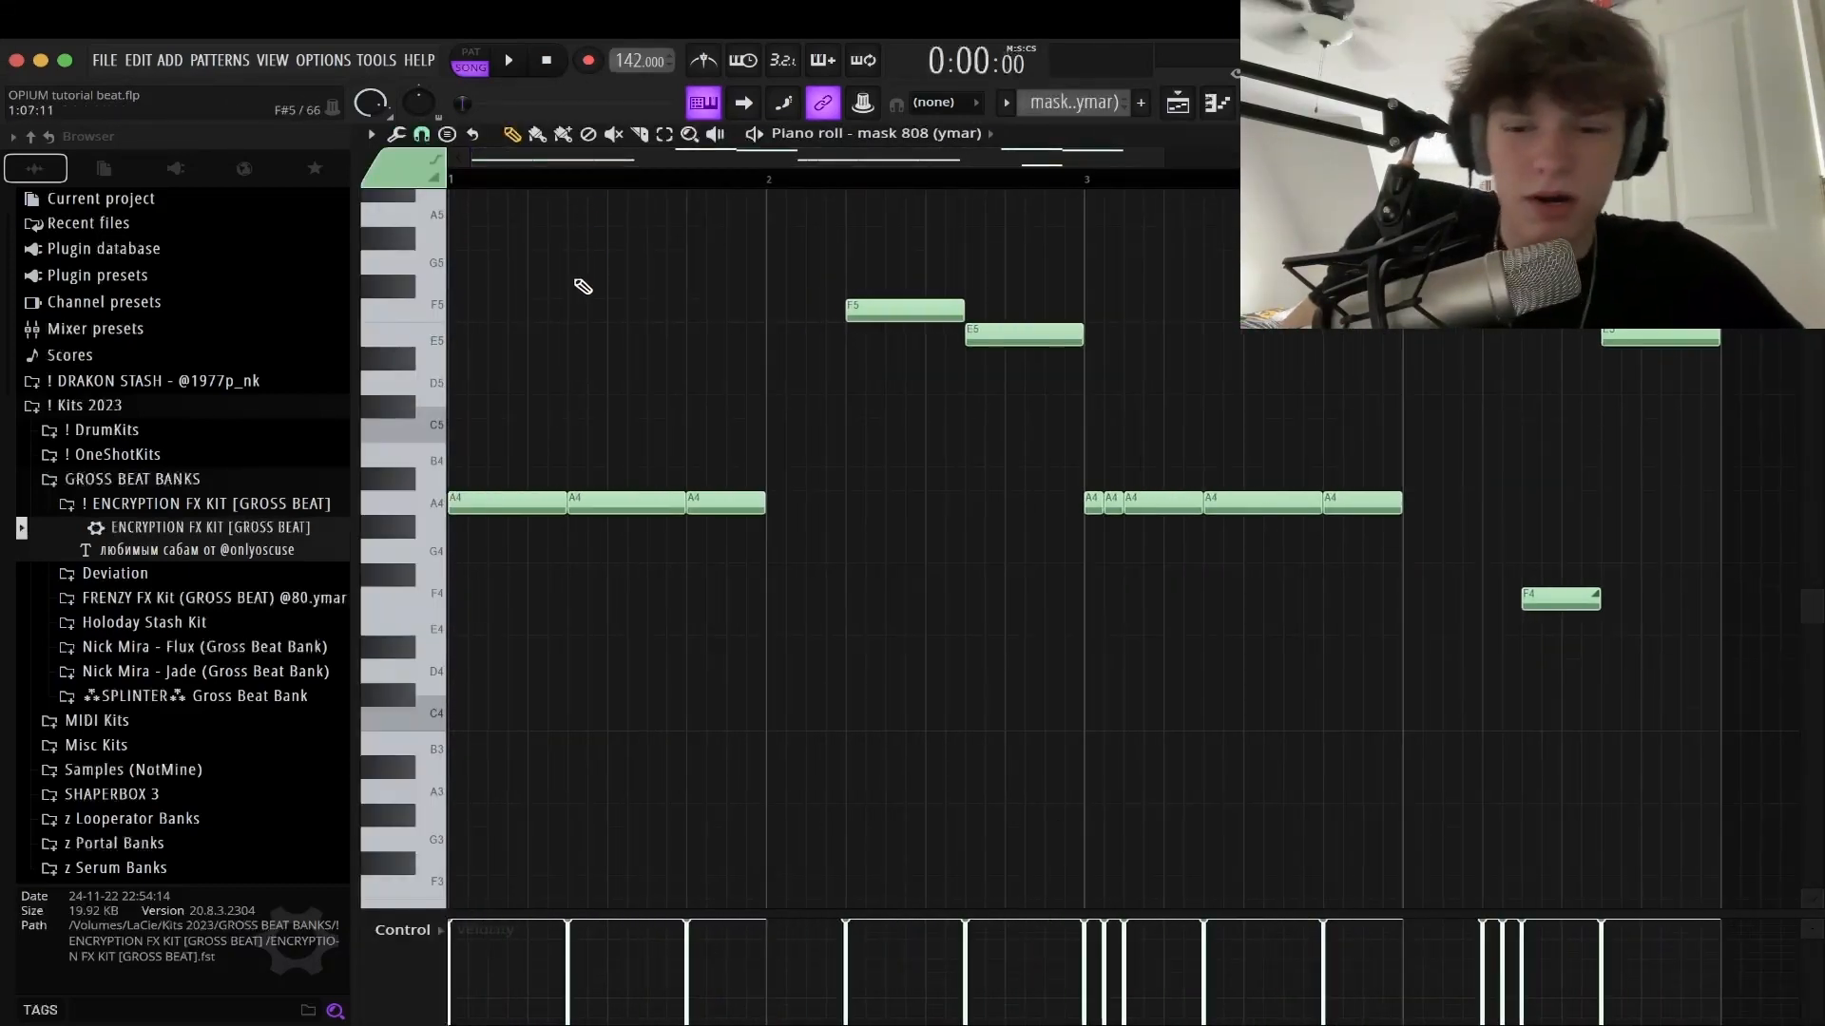
{"action": "scroll", "coordinate": [589, 281], "scroll_direction": "down", "scroll_amount": 1}
{"action": "key", "text": "space"}
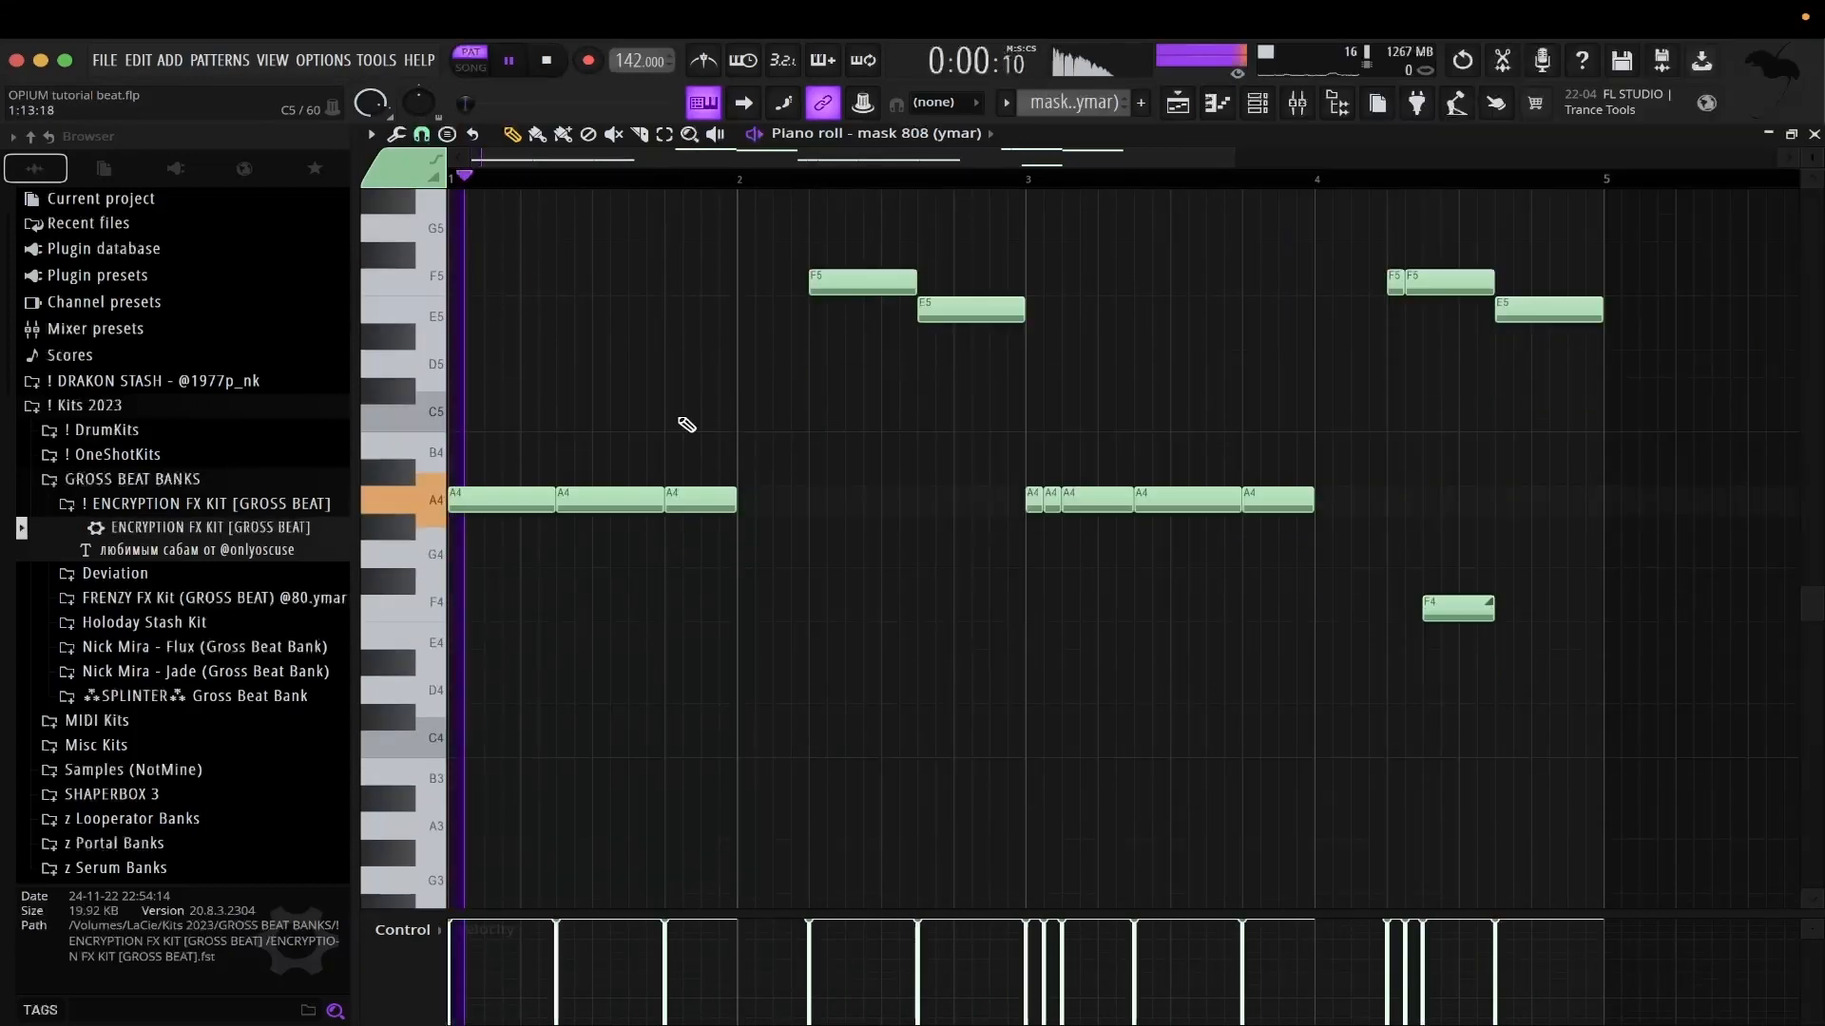
{"action": "scroll", "coordinate": [686, 424], "scroll_direction": "up", "scroll_amount": 1}
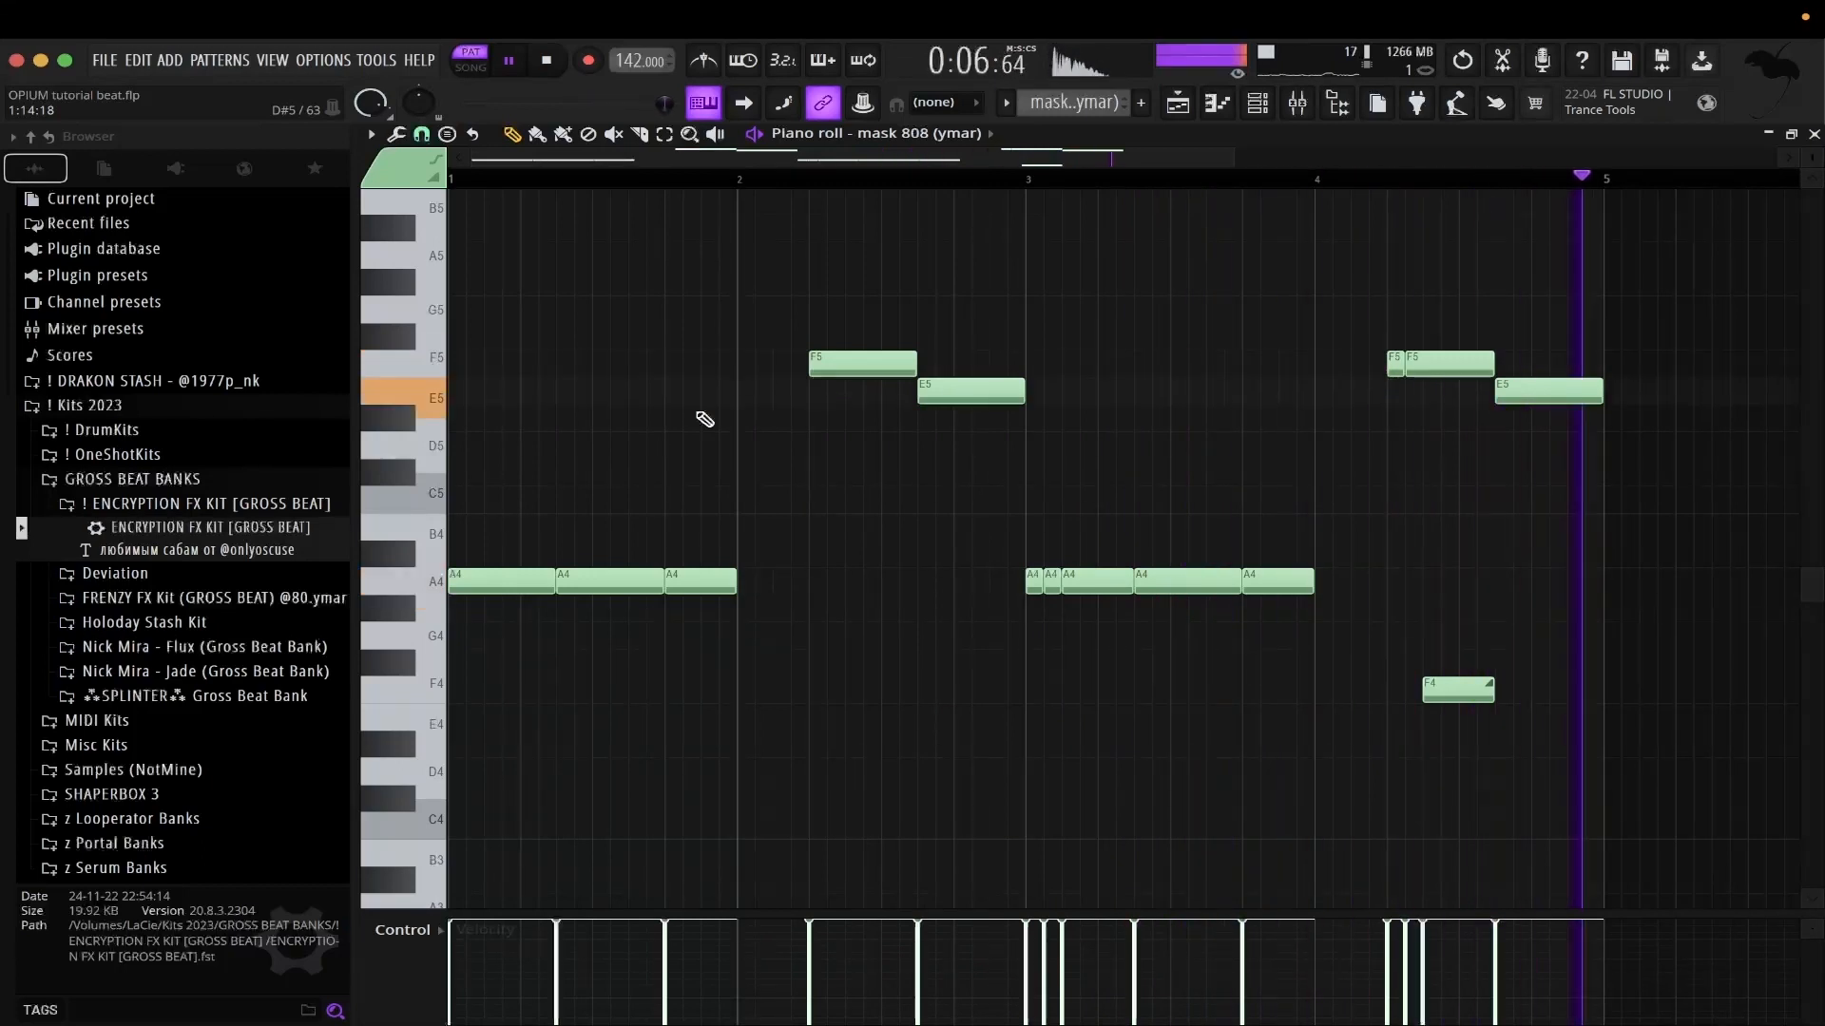
{"action": "key", "text": "space"}
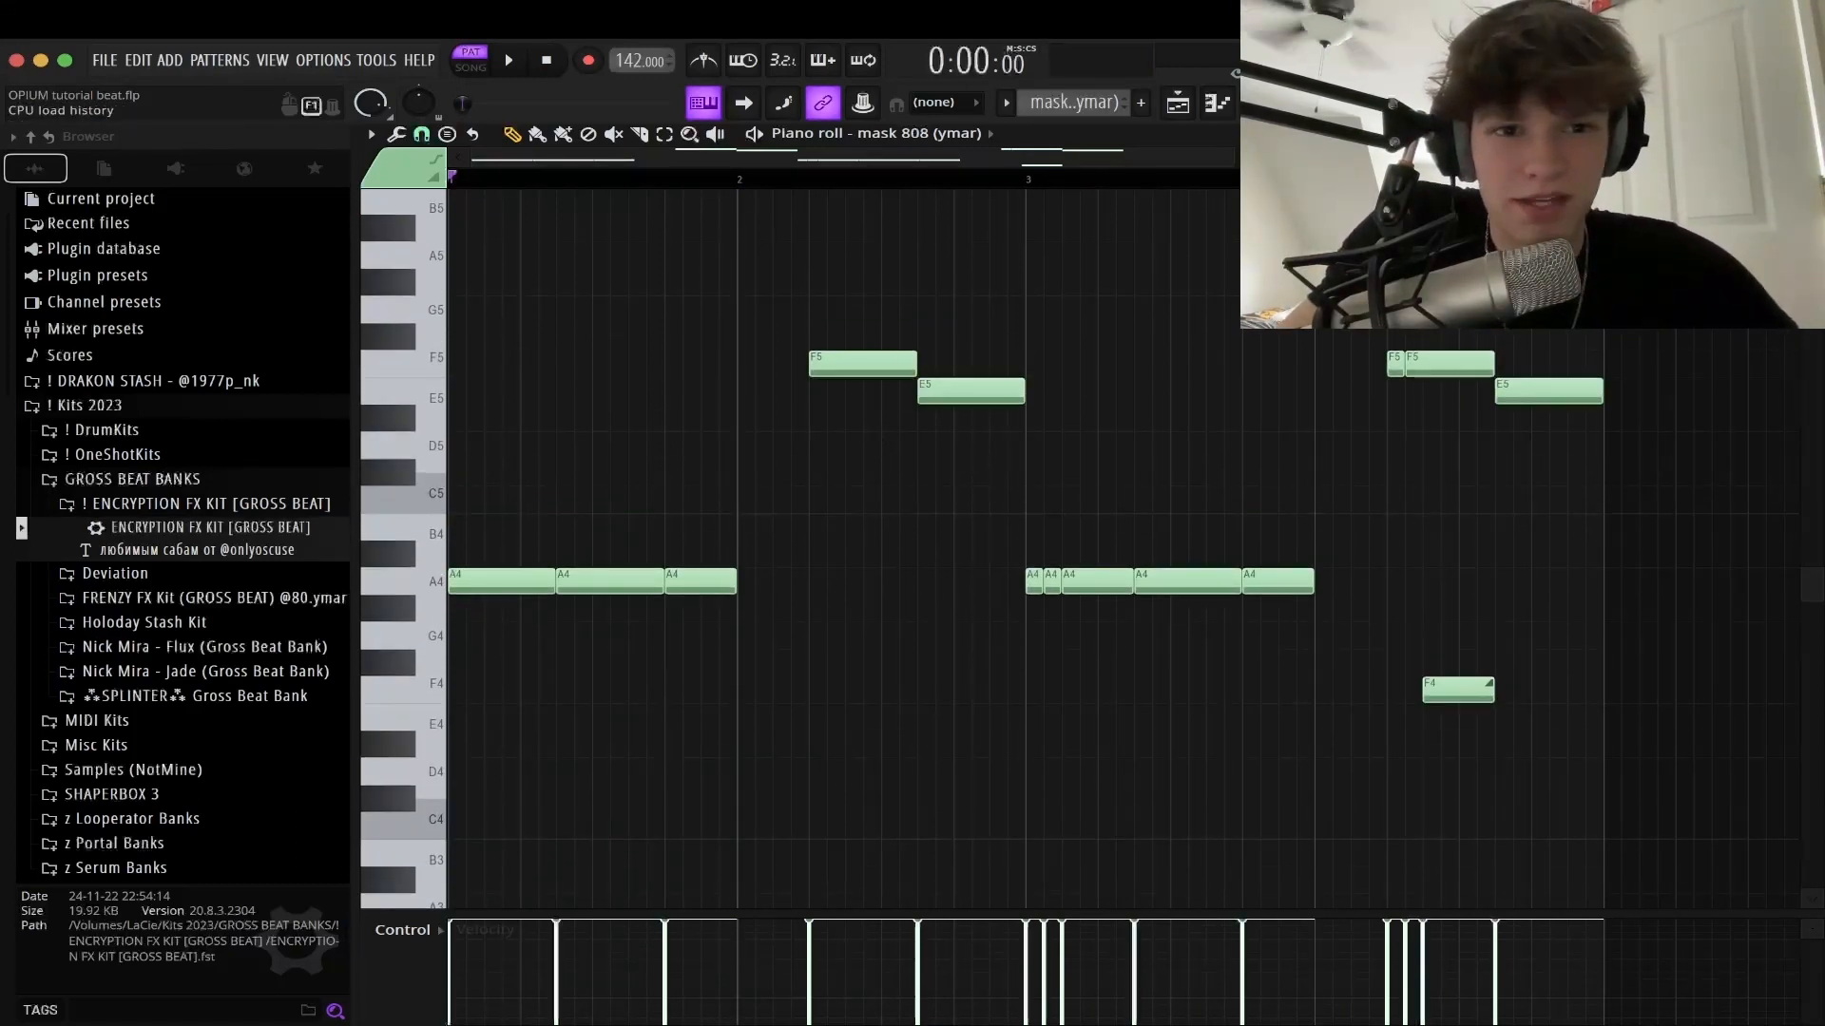
Inspect the mask 808 (ymar) channel's envelope and sample settings in the Sampler, then close it
{"action": "key", "text": "F6"}
{"action": "left_click", "coordinate": [522, 361]}
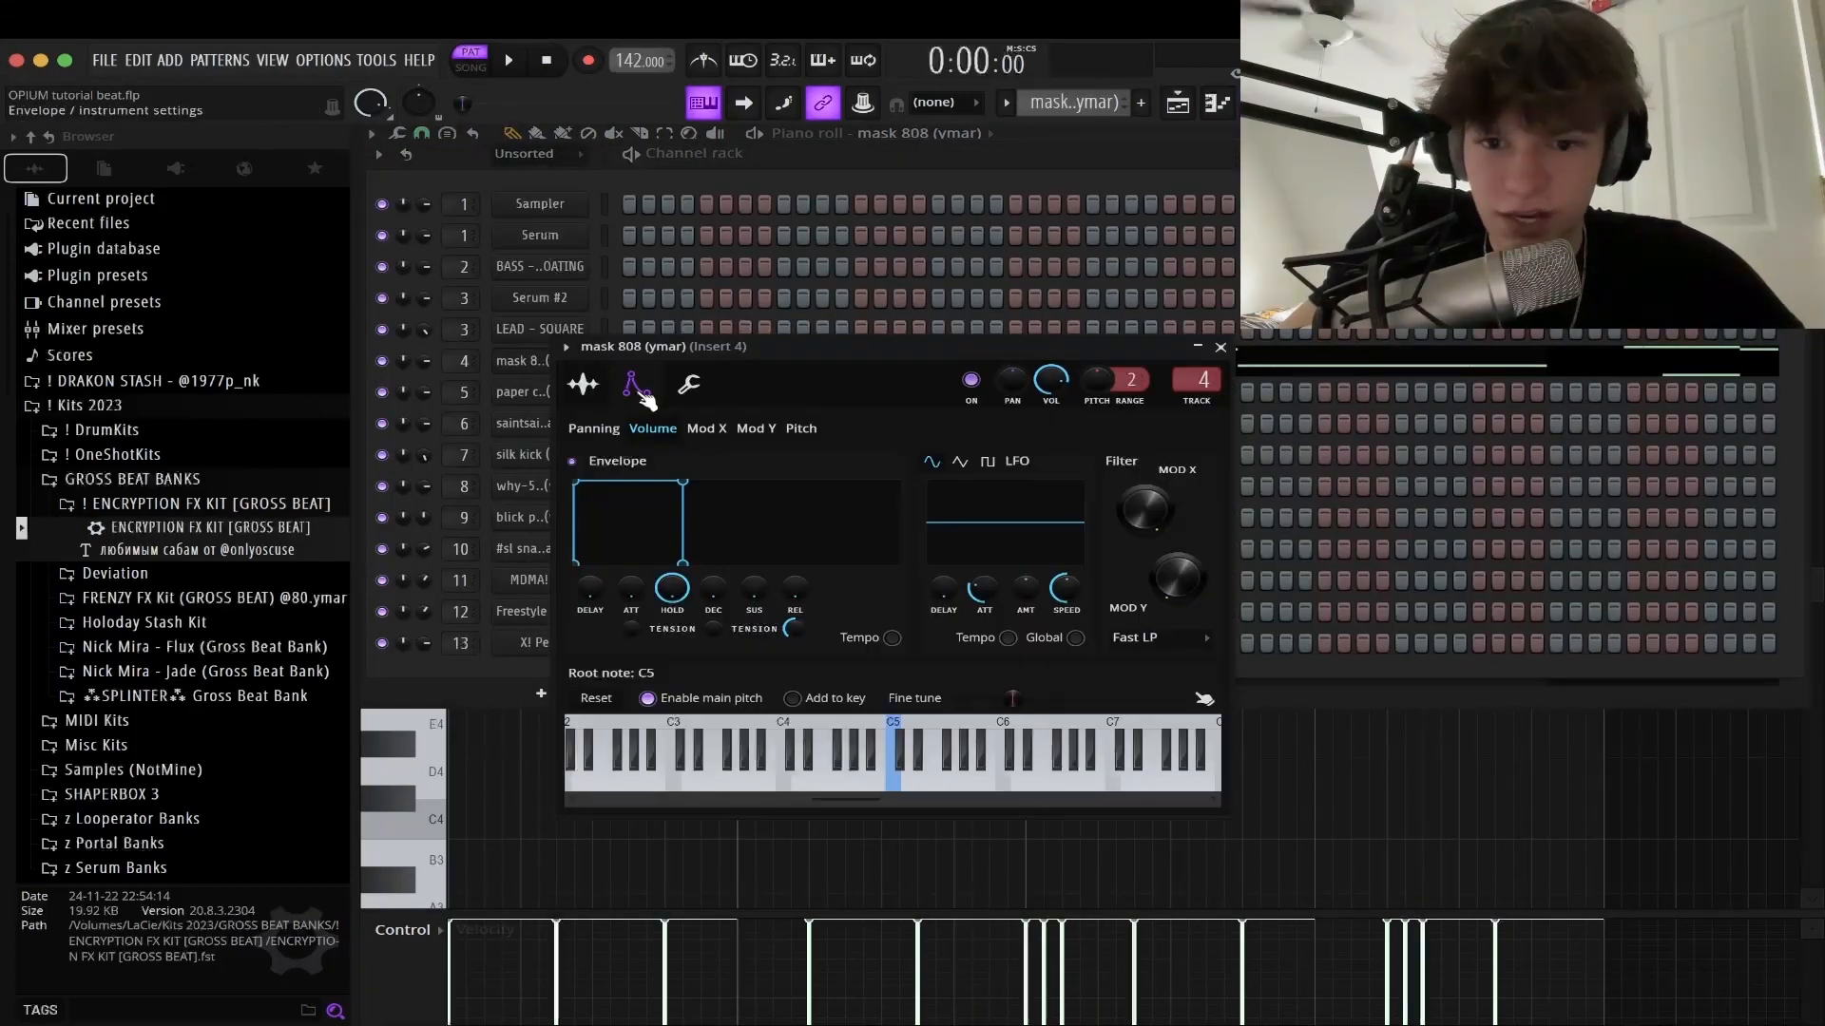
{"action": "left_click", "coordinate": [583, 384]}
{"action": "left_click", "coordinate": [955, 514]}
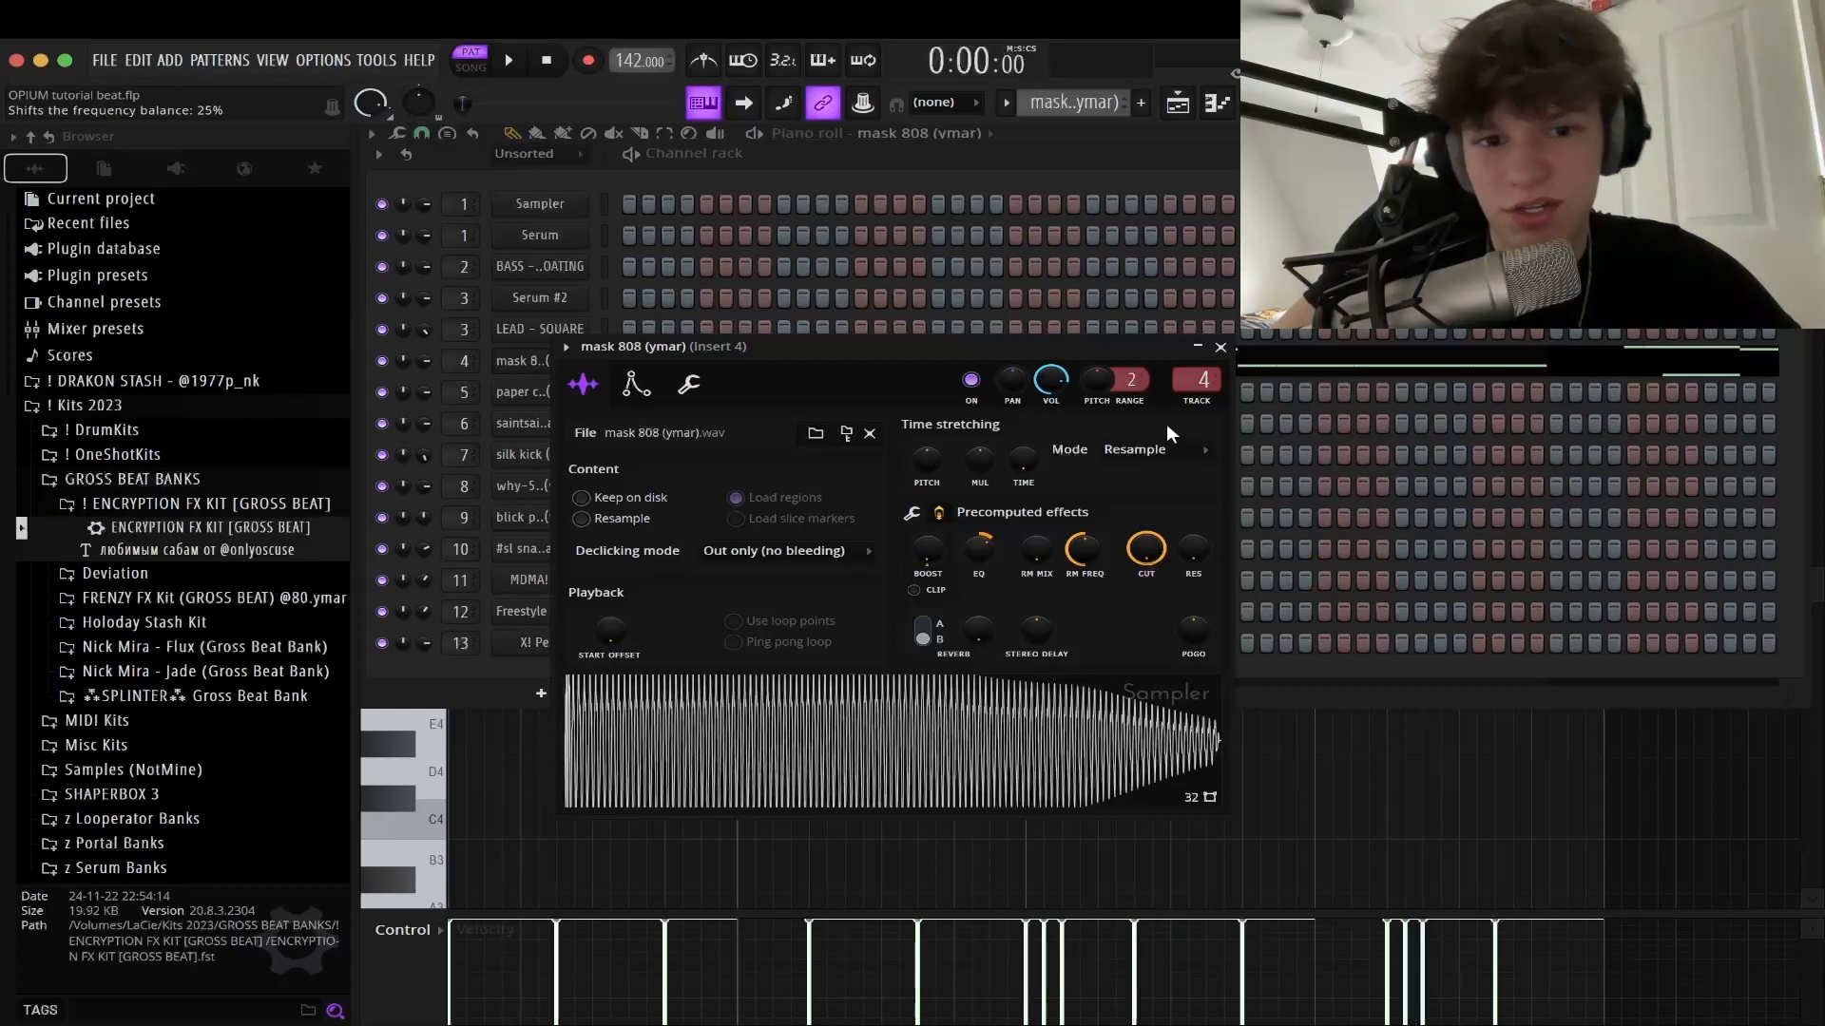
{"action": "left_click", "coordinate": [1221, 349]}
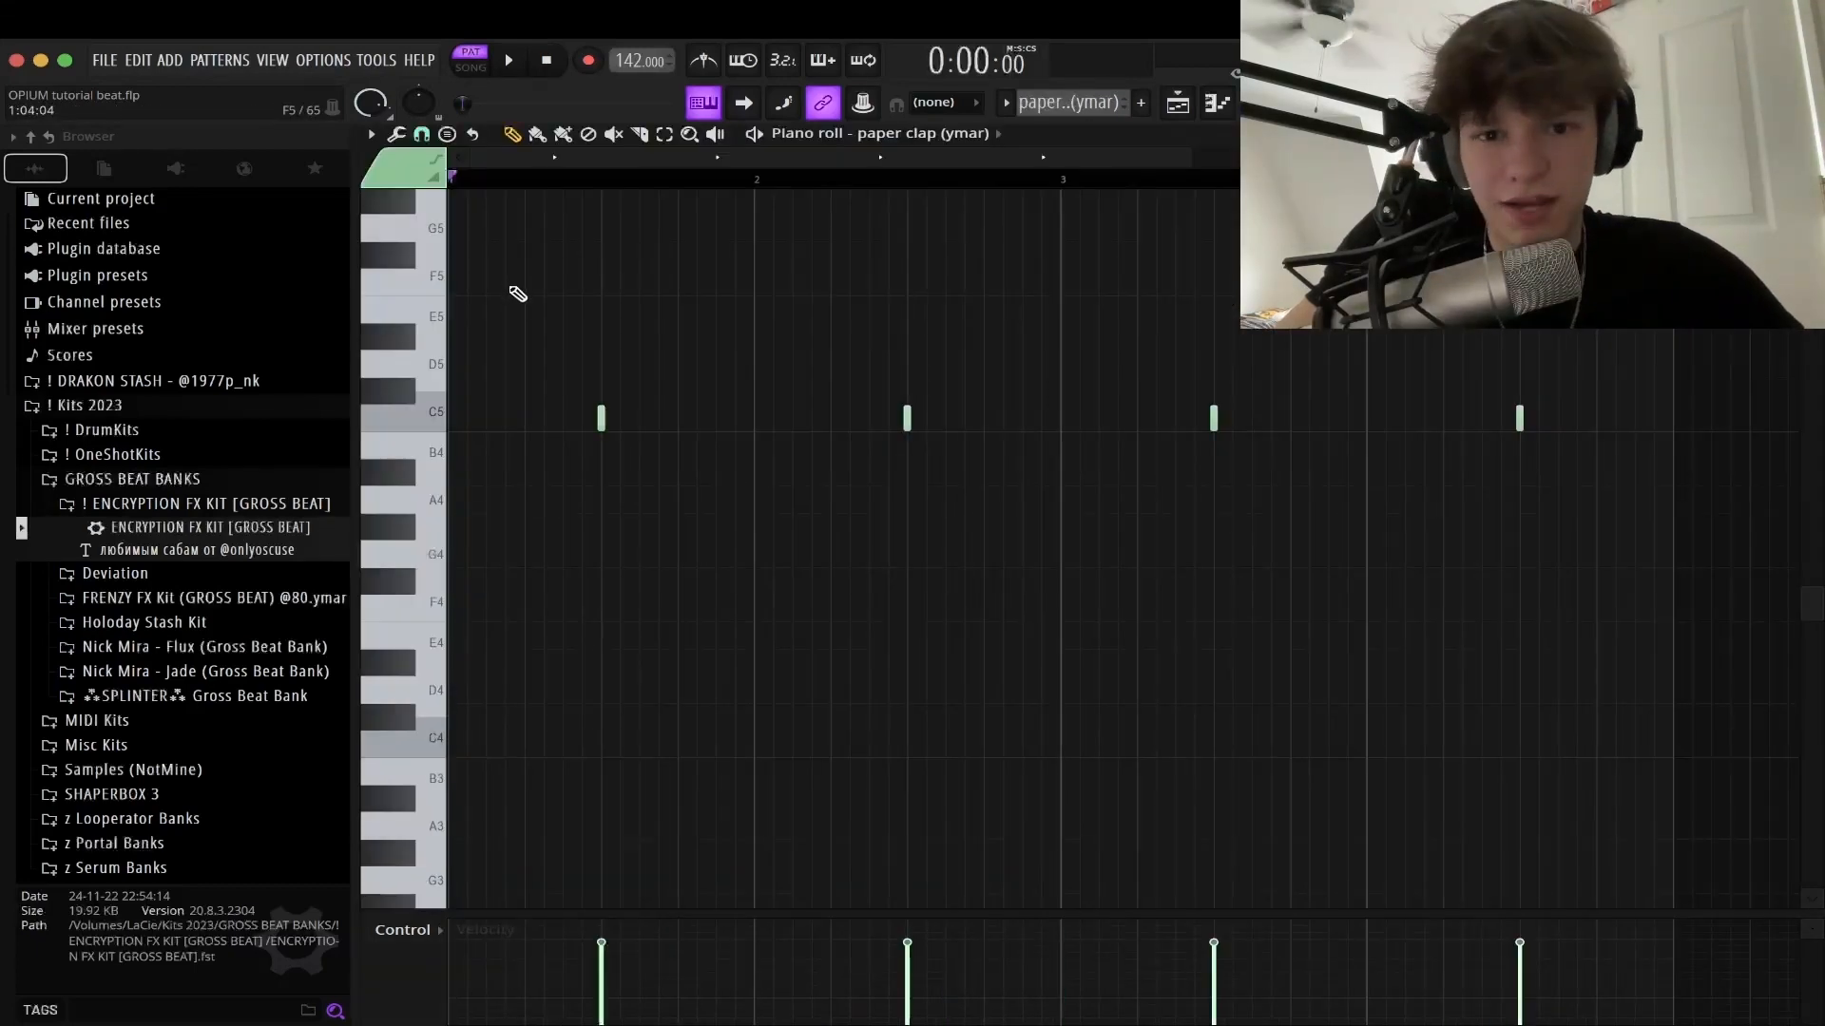
Play back the paper clap (ymar) pattern and look over the saintsaintsaint hihat notes
{"action": "scroll", "coordinate": [518, 293], "scroll_direction": "up", "scroll_amount": 2}
{"action": "key", "text": "space"}
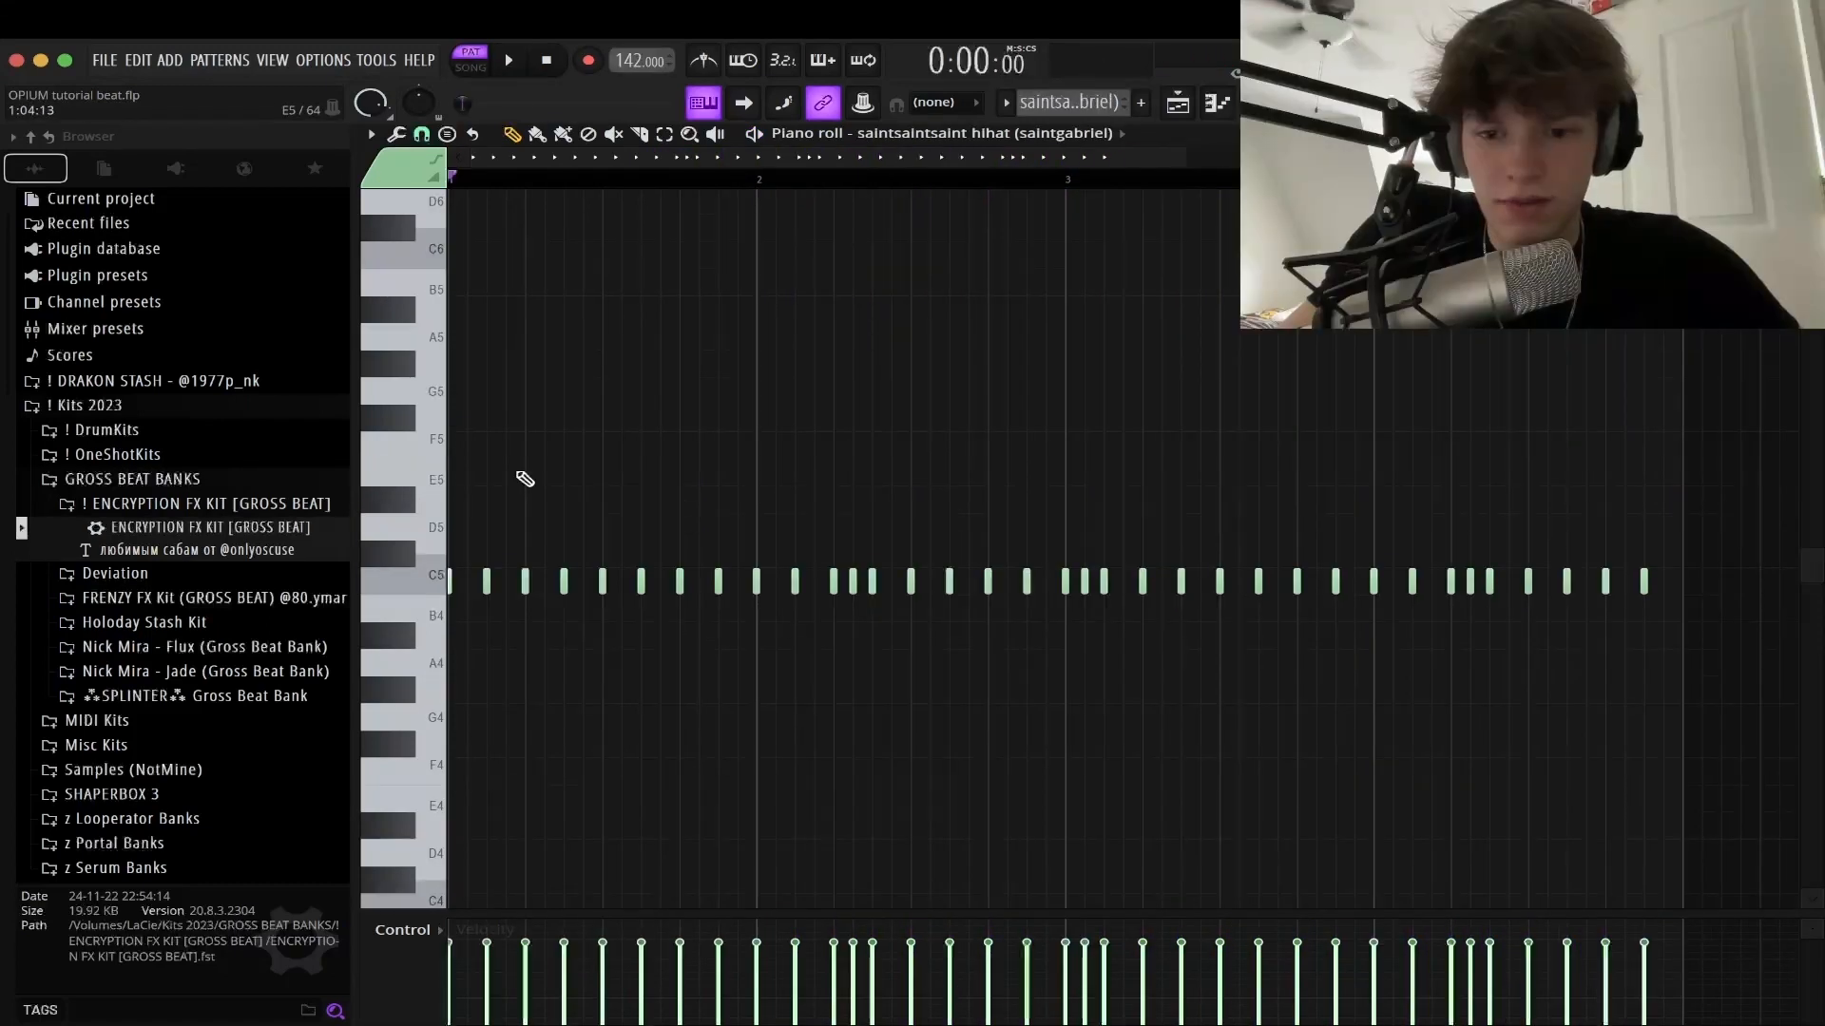
{"action": "scroll", "coordinate": [703, 508], "scroll_direction": "down", "scroll_amount": 4}
{"action": "scroll", "coordinate": [651, 514], "scroll_direction": "up", "scroll_amount": 2}
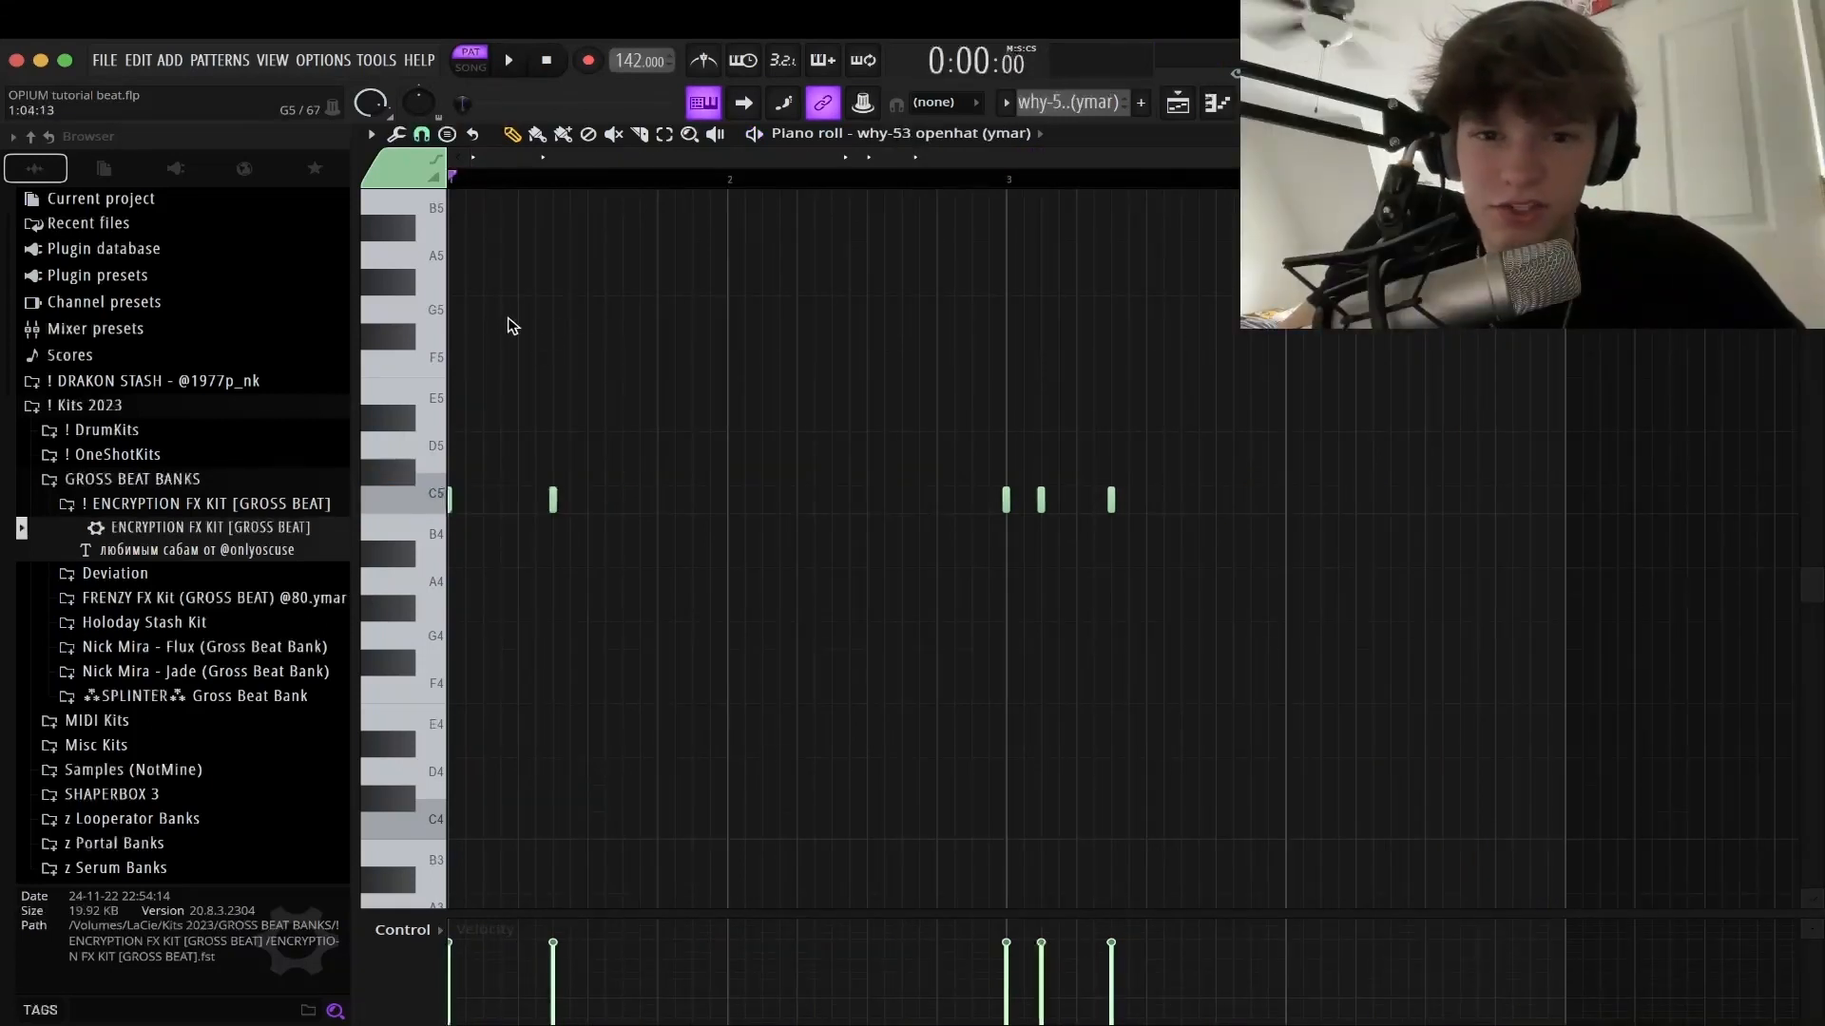
Play back the why-53 openhat (ymar) pattern, and the blick percussion (ymar) pattern from bar 2
{"action": "scroll", "coordinate": [504, 309], "scroll_direction": "down", "scroll_amount": 3}
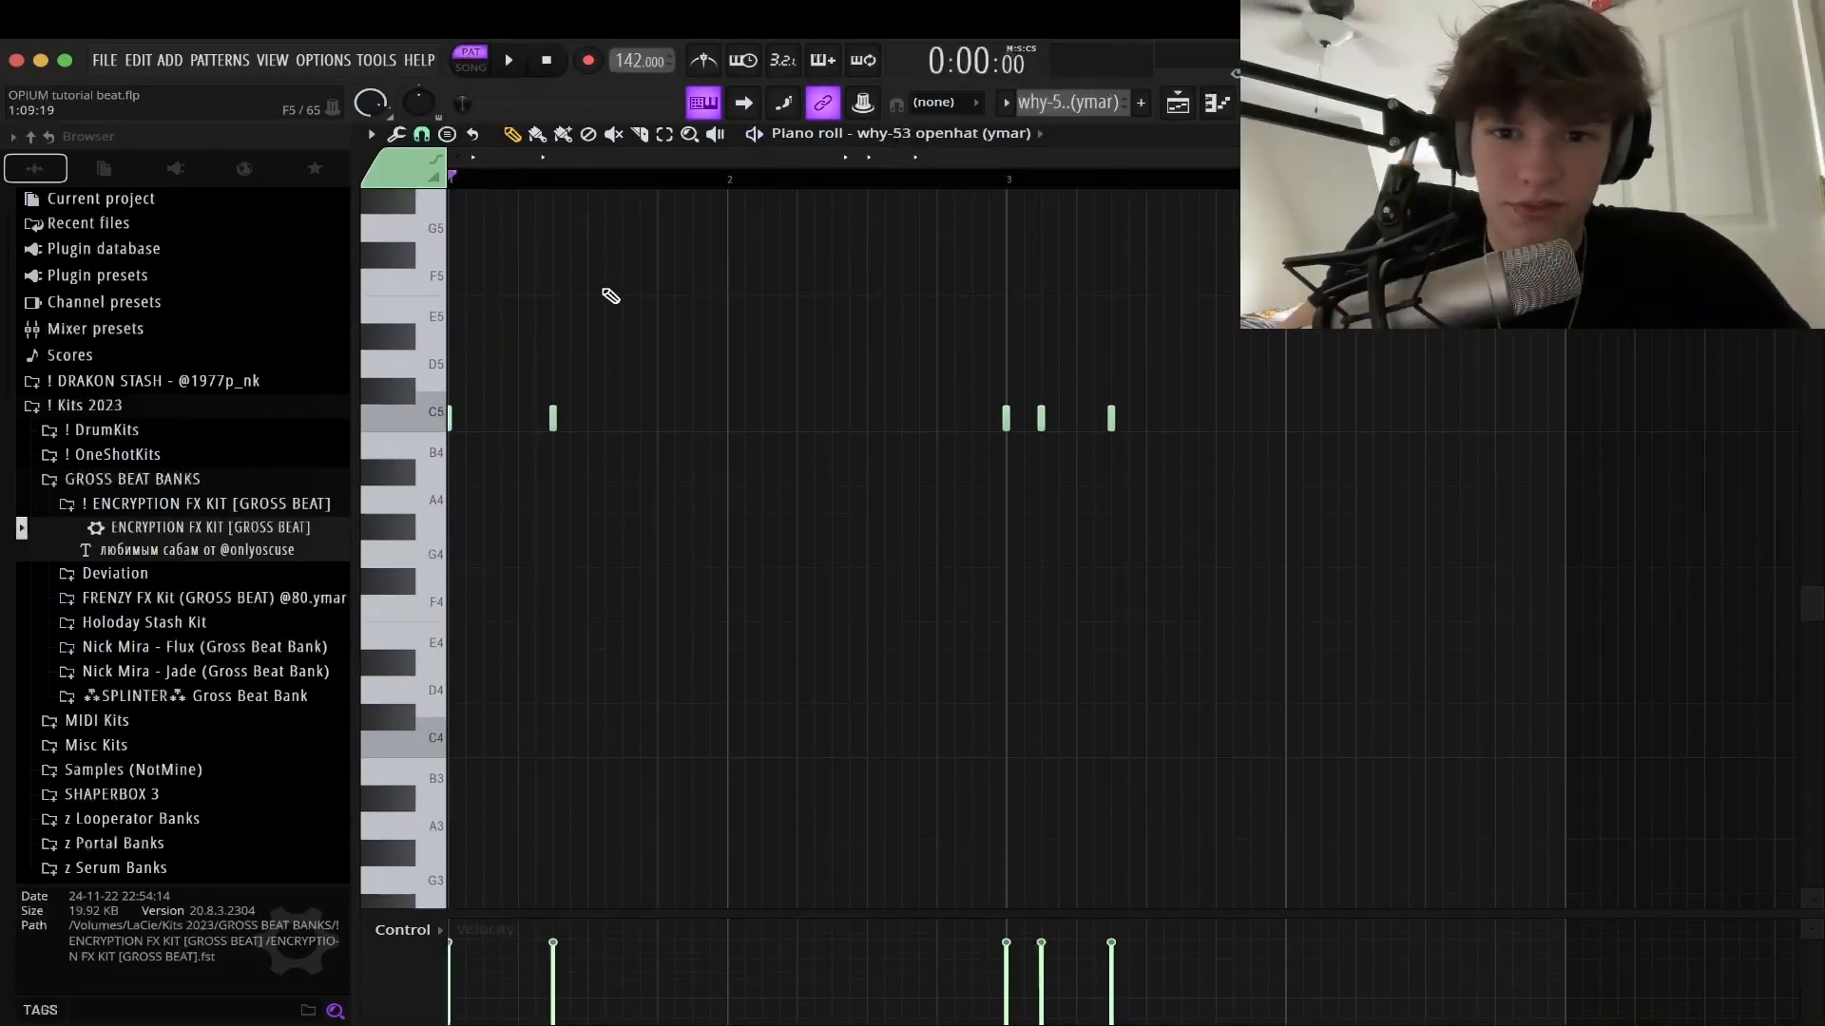
{"action": "key", "text": "space"}
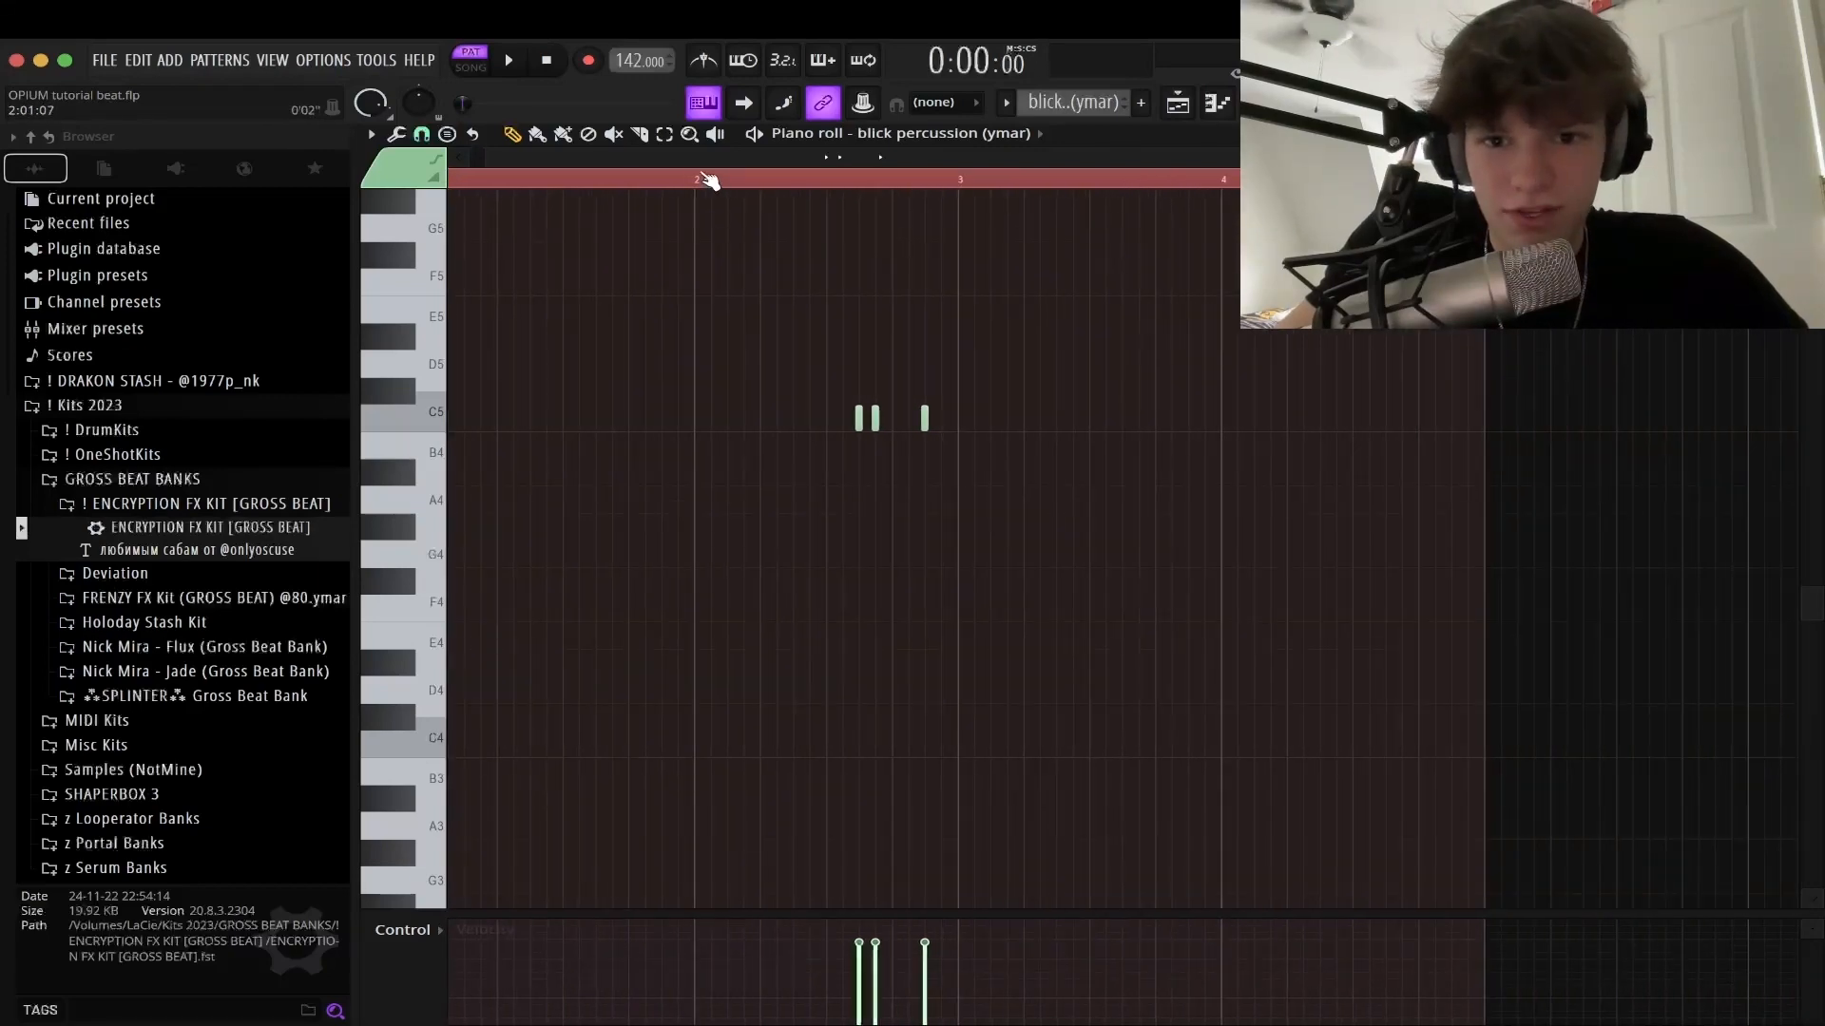
{"action": "left_click", "coordinate": [695, 179]}
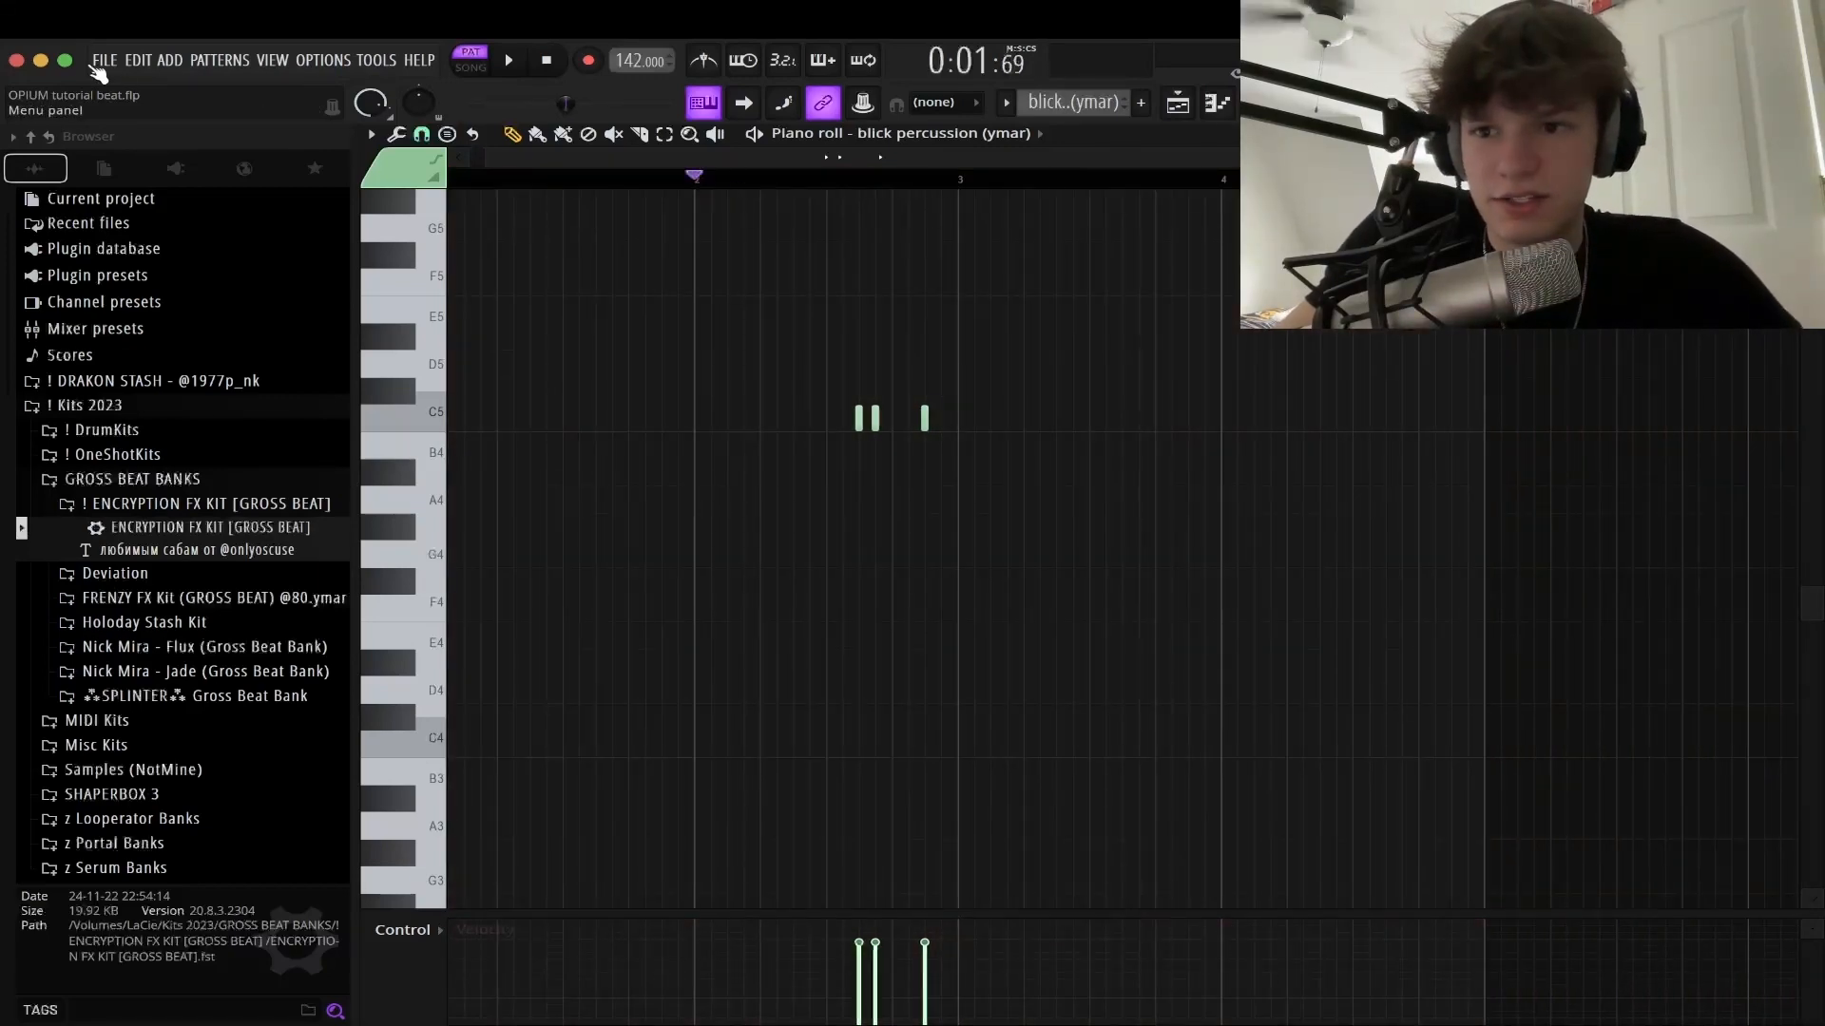
{"action": "key", "text": "space"}
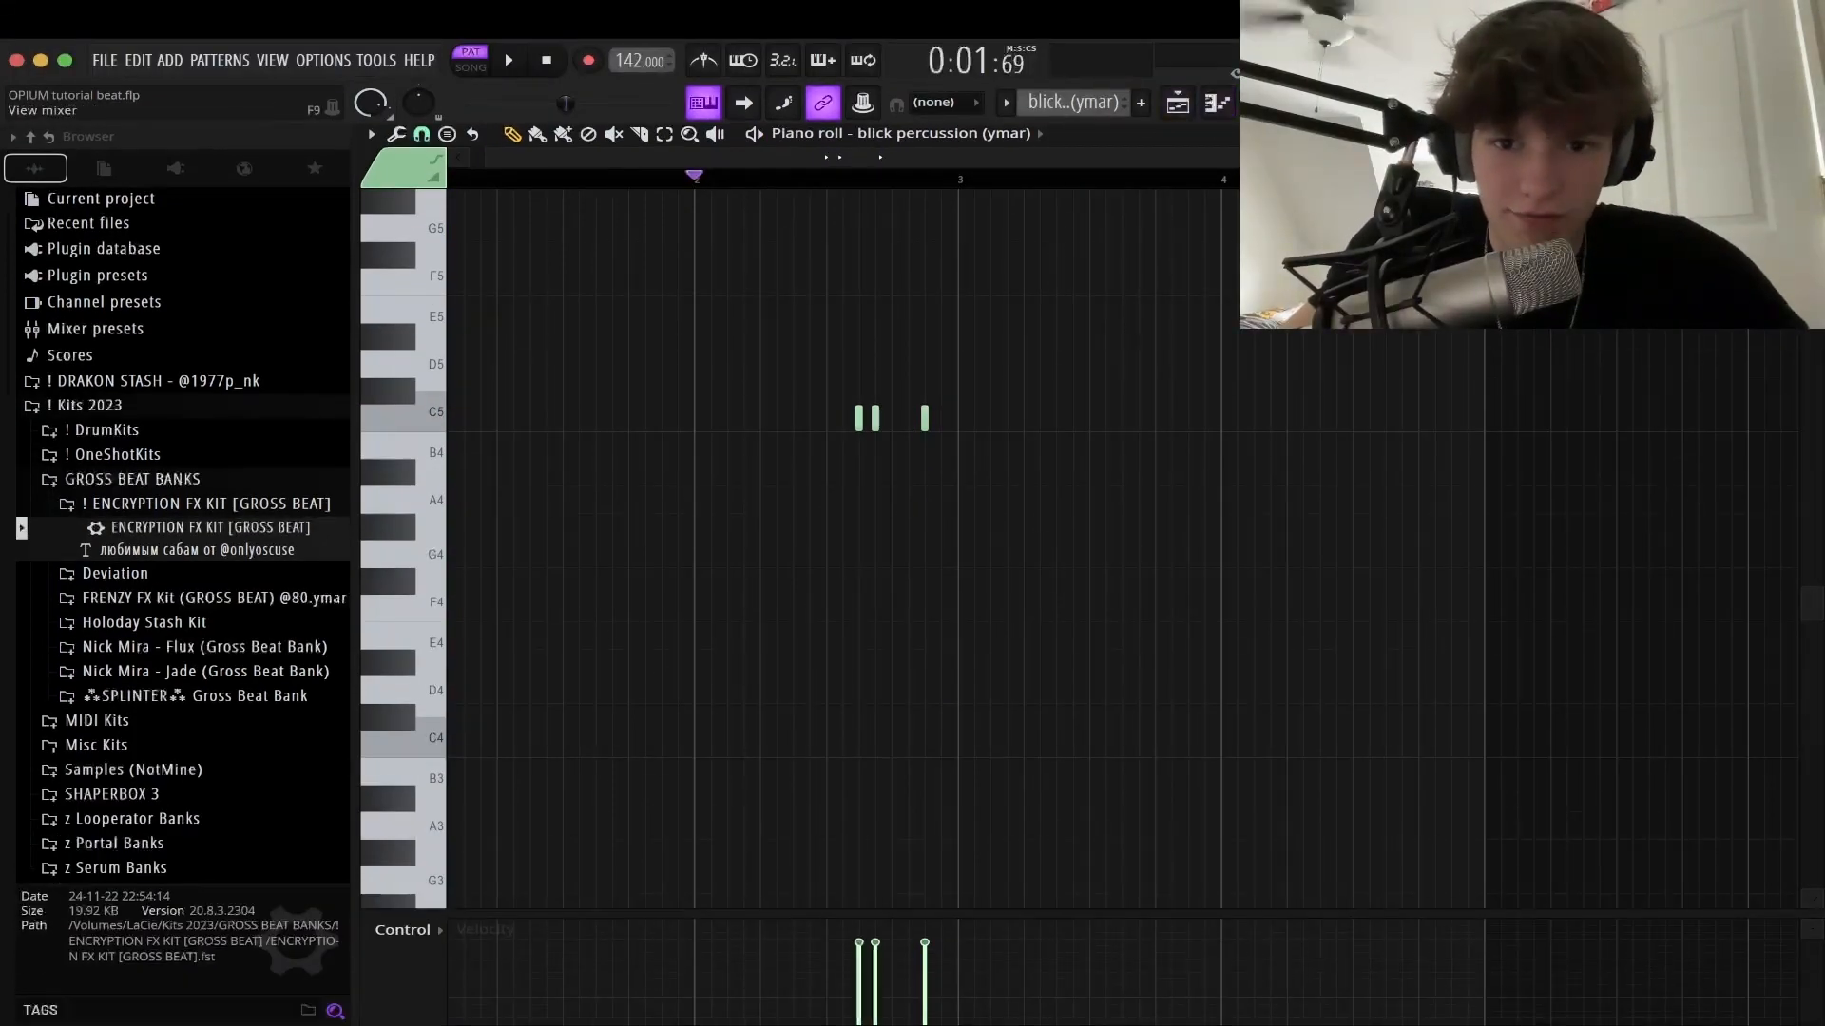
Show mixer Insert 9 and play the blick percussion pattern through it
{"action": "left_click", "coordinate": [1297, 102]}
{"action": "left_click", "coordinate": [923, 527]}
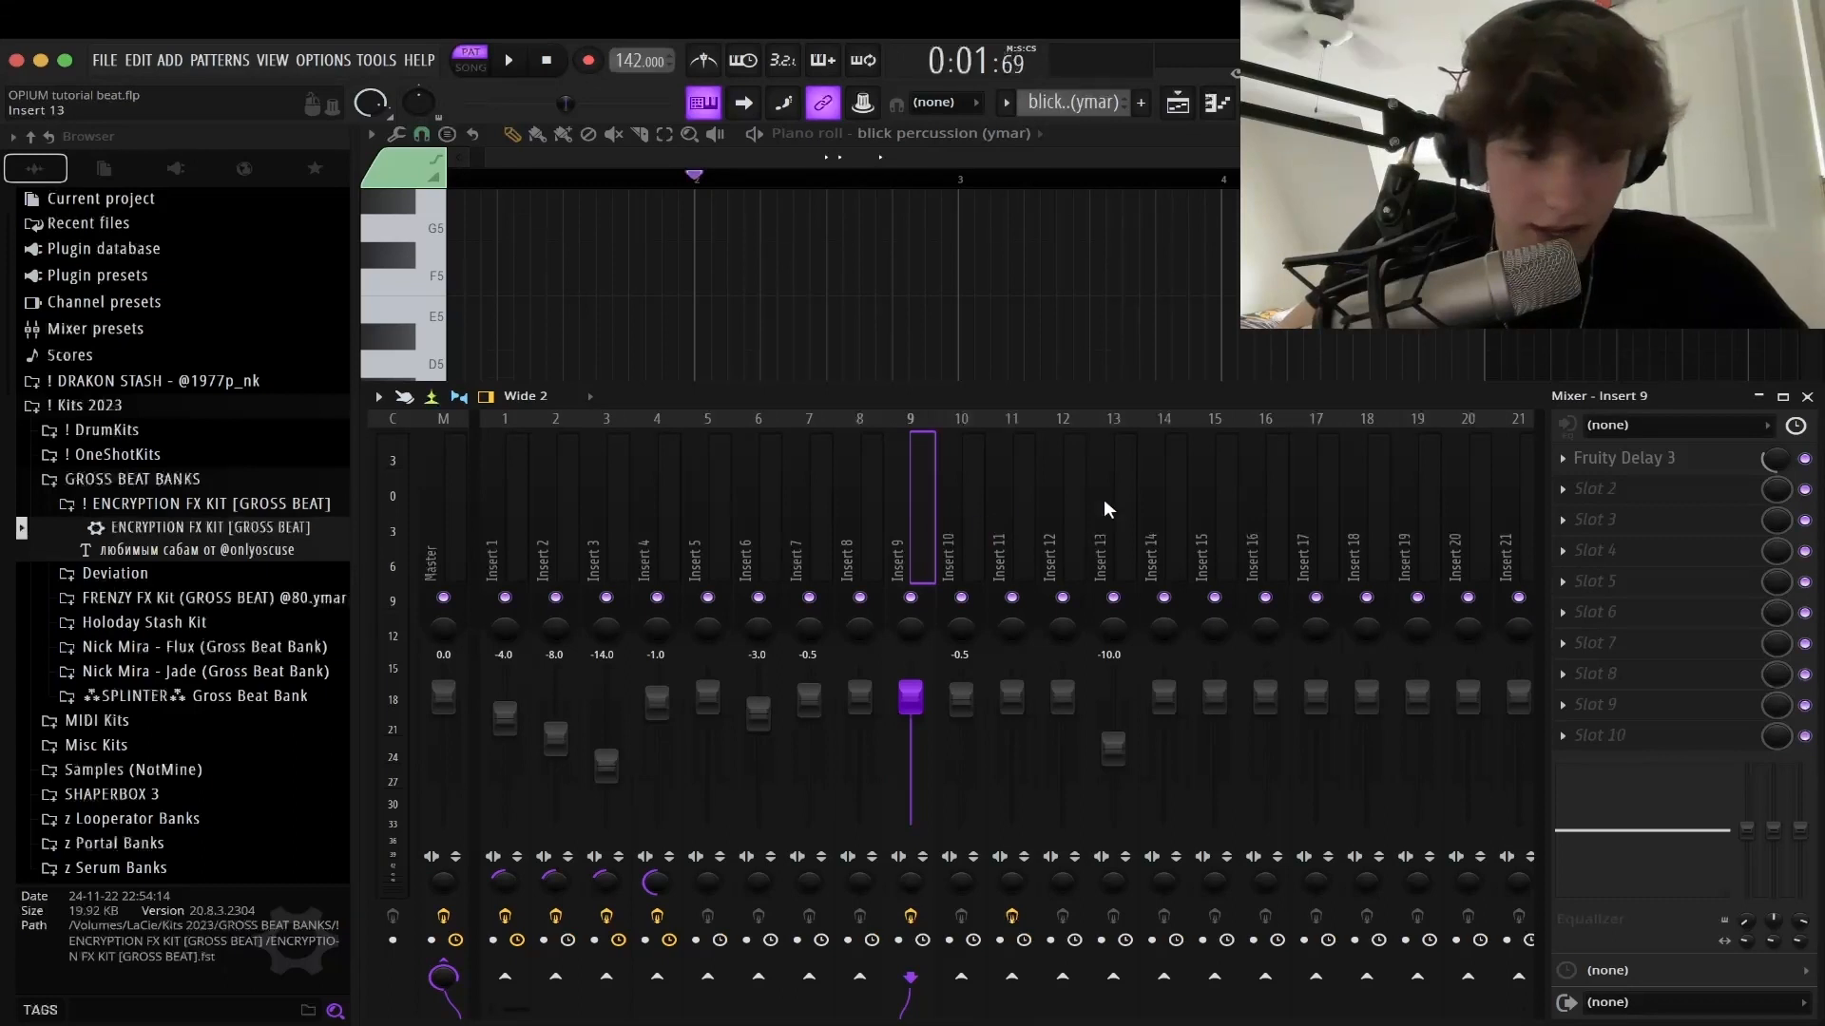
{"action": "key", "text": "space"}
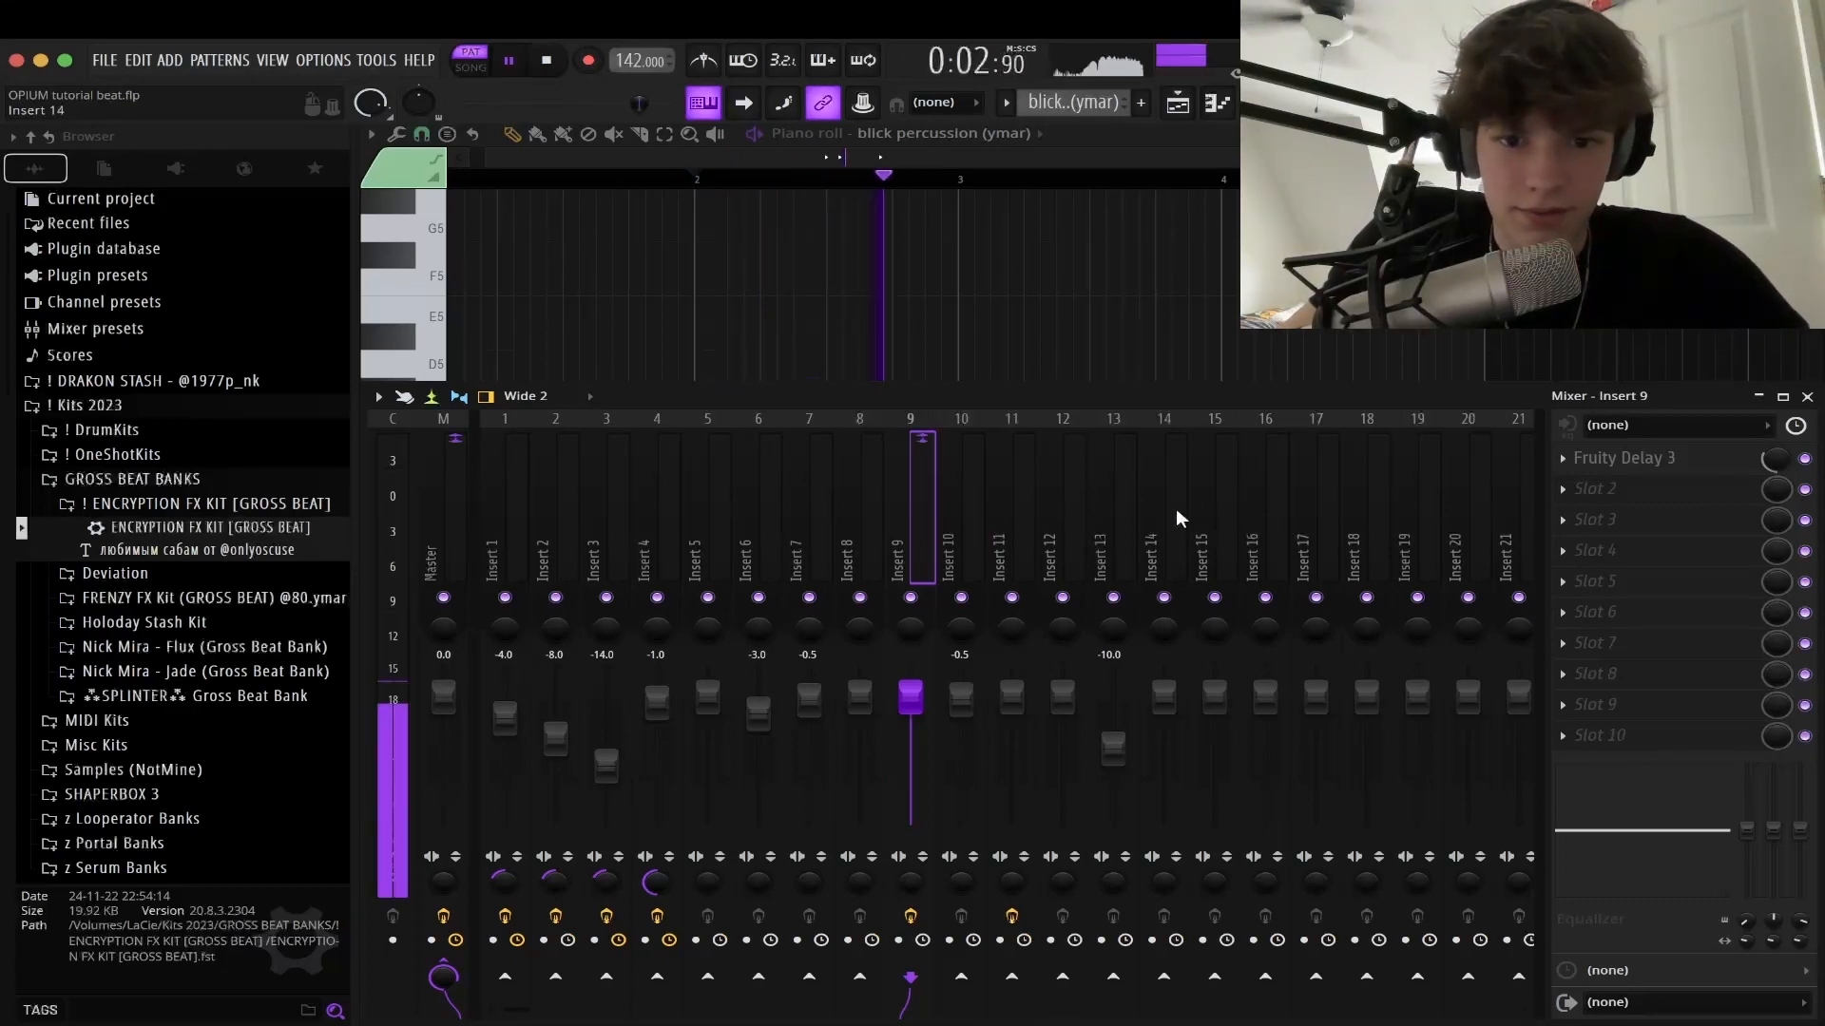
{"action": "key", "text": "space"}
Inspect the Fruity Delay 3 settings and mix level on Insert 9, then close the effect and the mixer
{"action": "left_click", "coordinate": [1673, 458]}
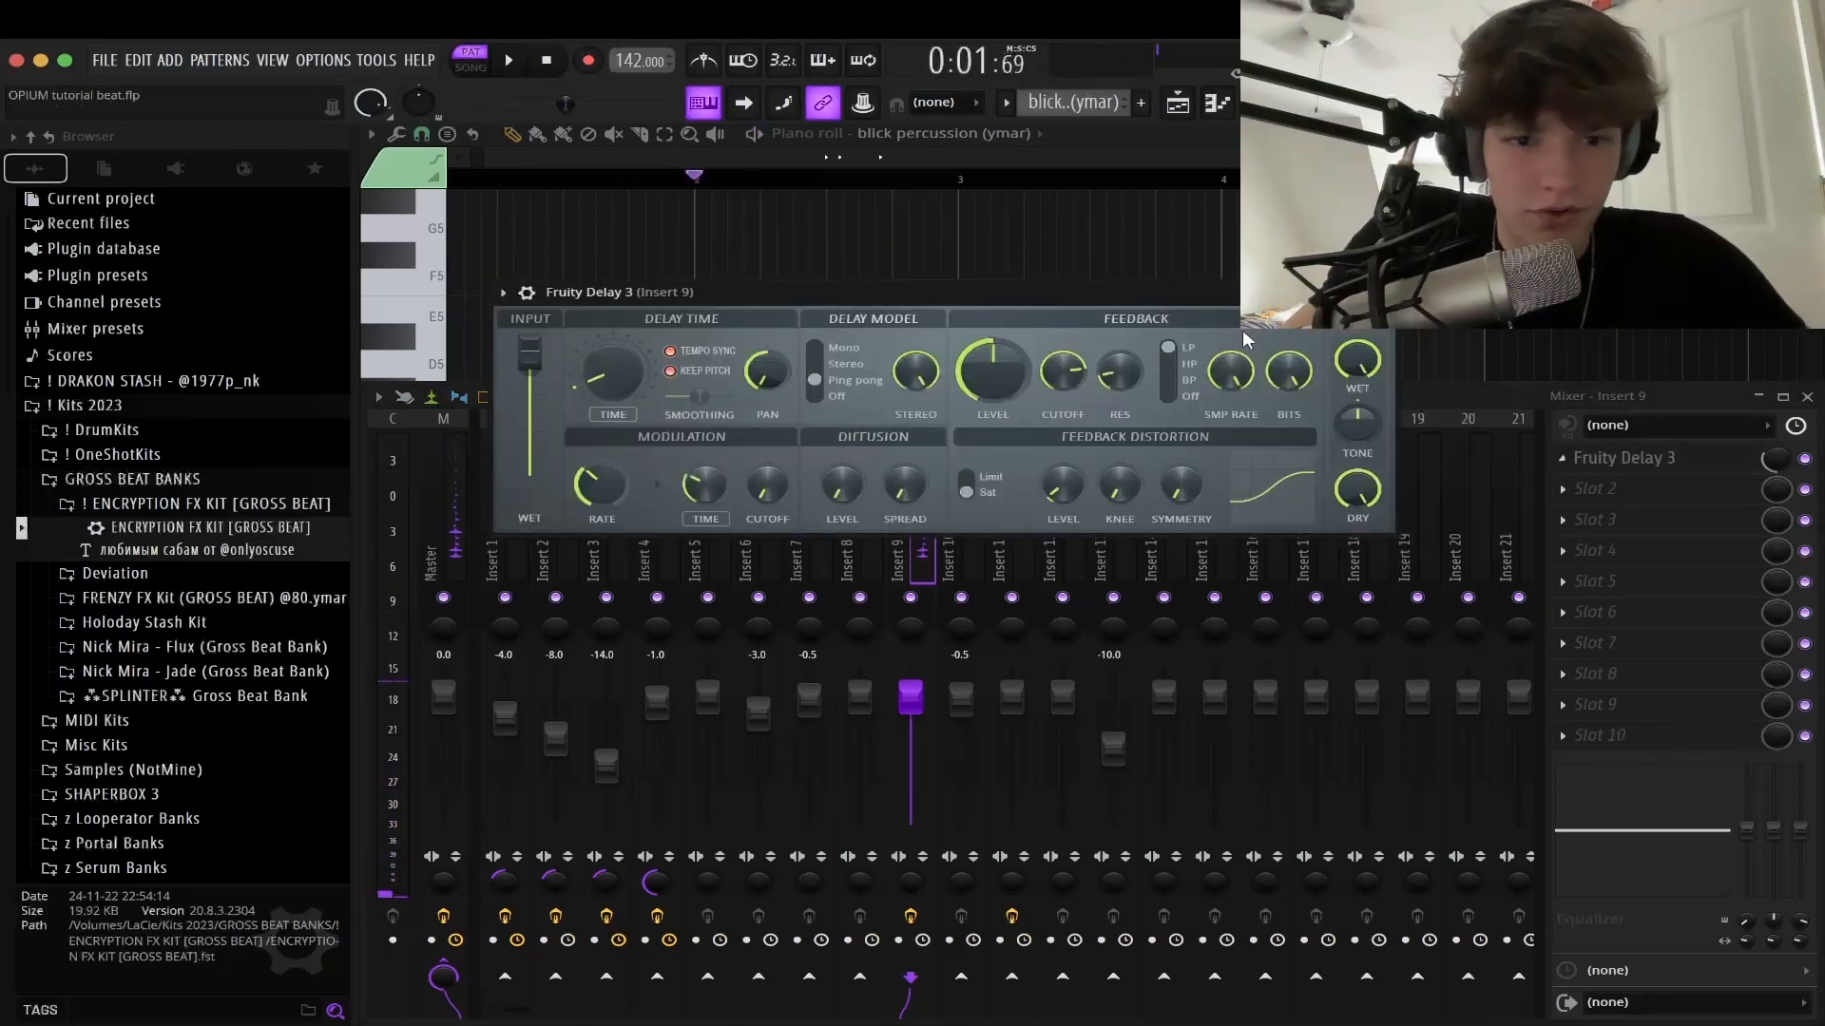
{"action": "left_click", "coordinate": [1294, 293]}
{"action": "left_click", "coordinate": [1163, 302]}
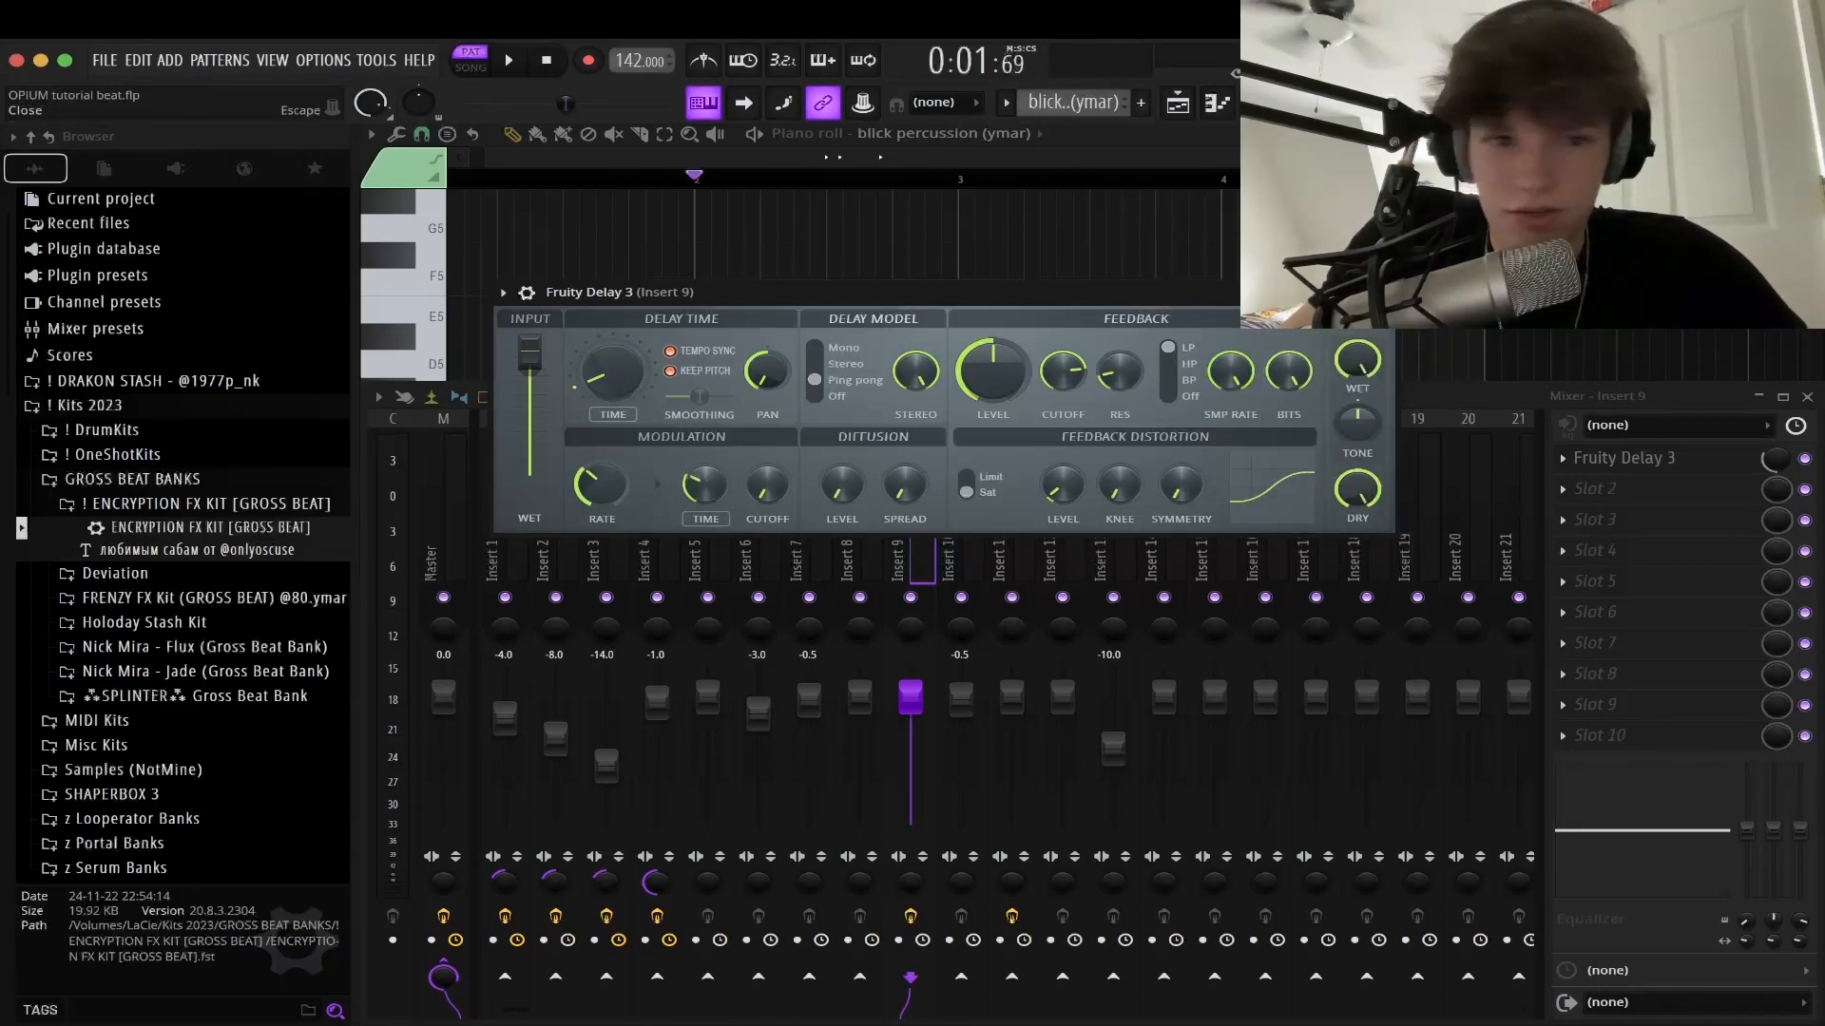
{"action": "left_click", "coordinate": [1386, 293]}
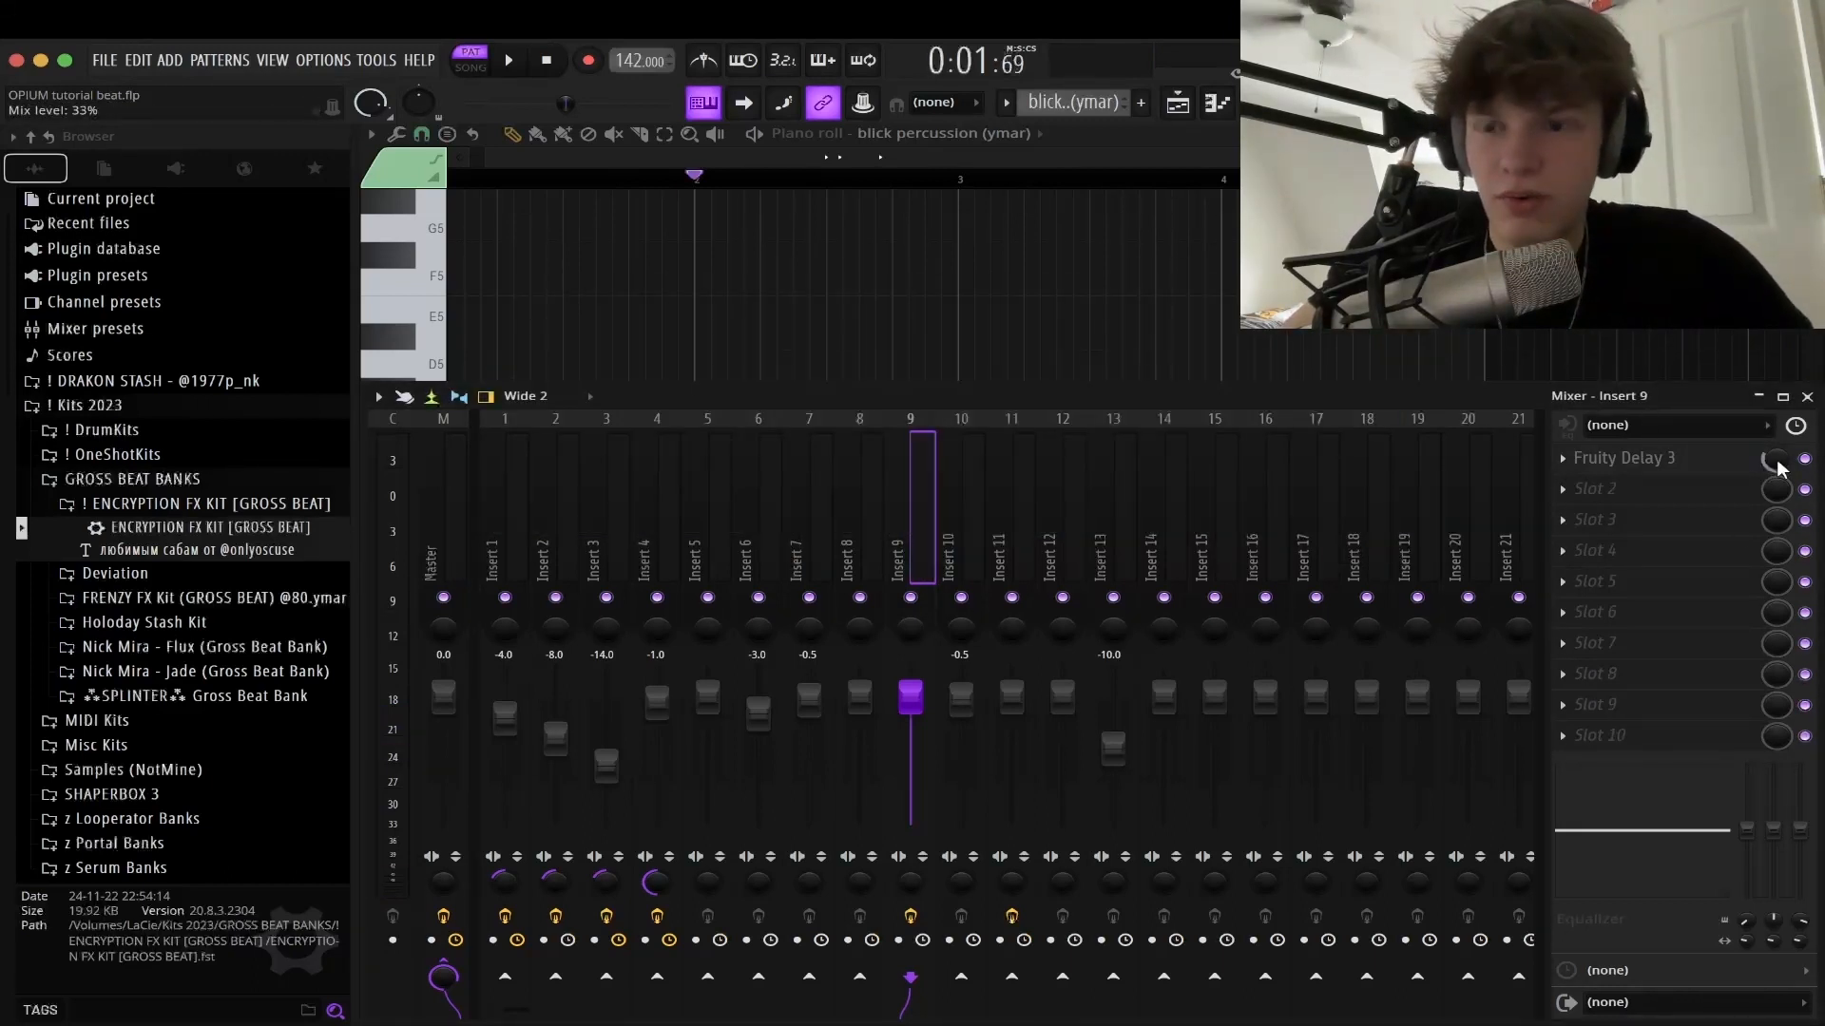
{"action": "left_click", "coordinate": [1808, 397]}
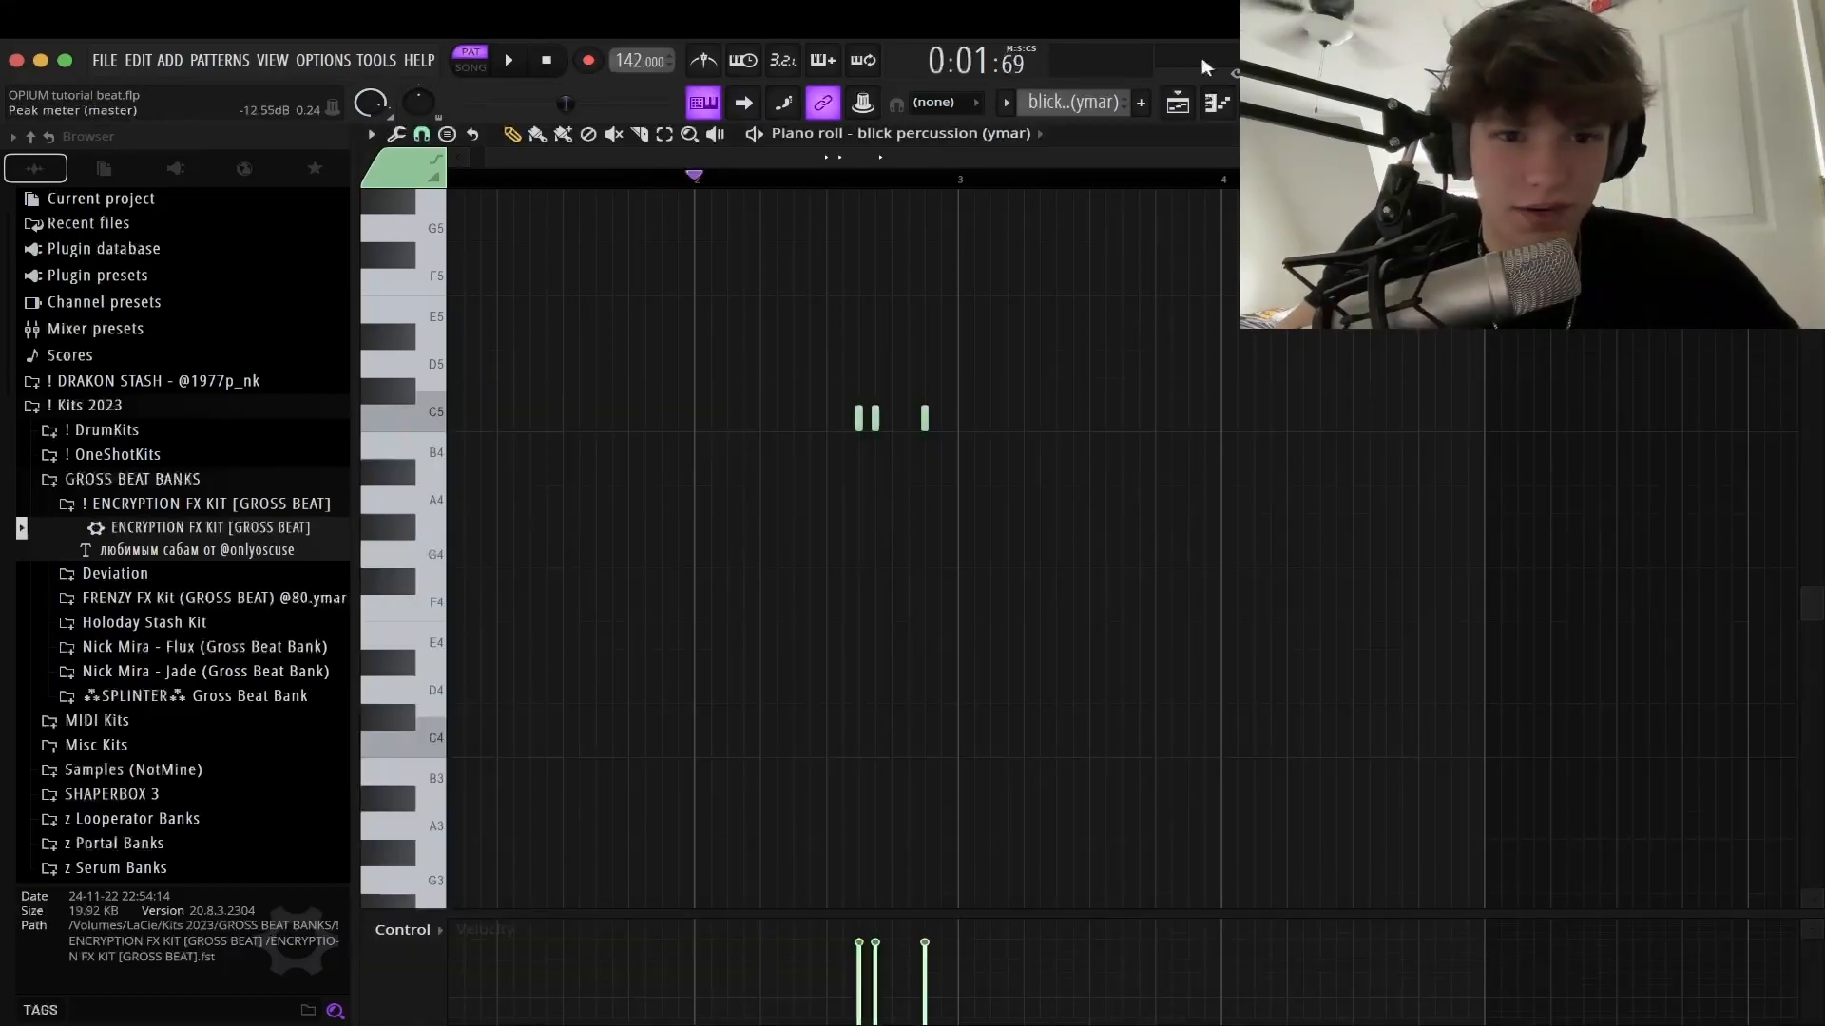
Open the MDMA! Sfx pattern from the playlist and move the playhead back to its start
{"action": "left_click", "coordinate": [1177, 103]}
{"action": "double_click", "coordinate": [887, 605]}
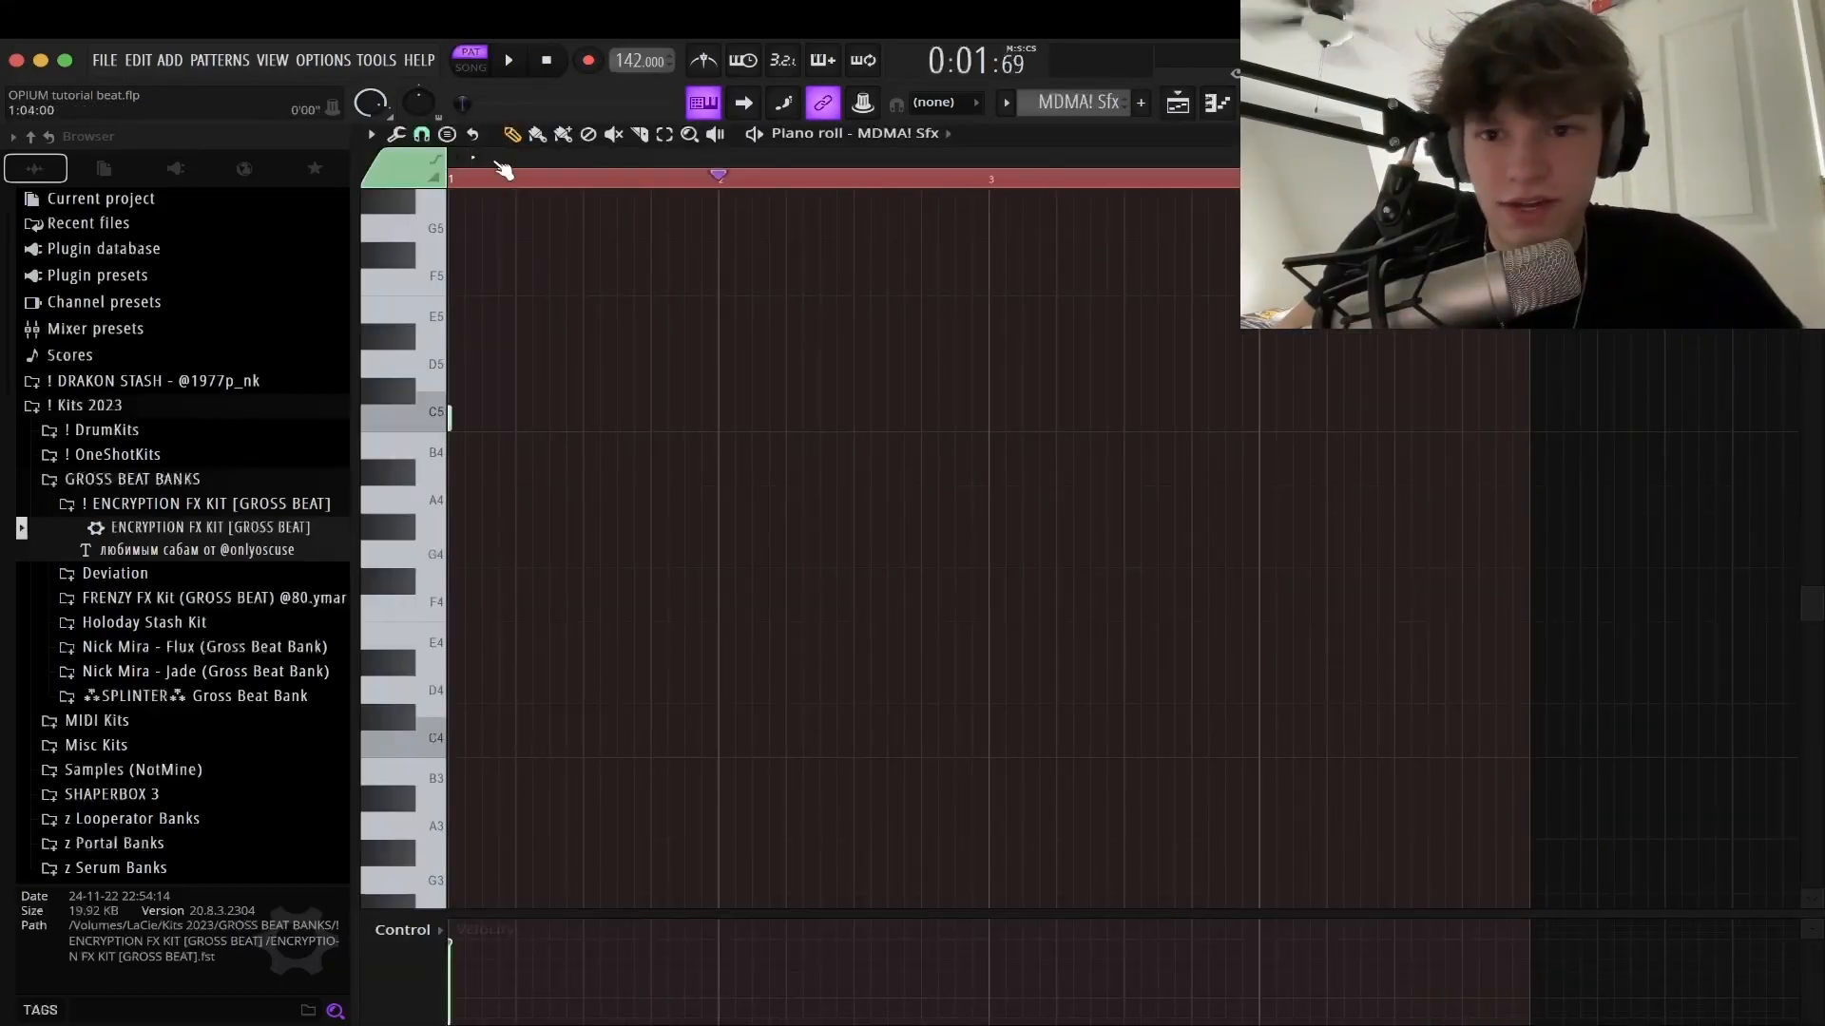
{"action": "left_click", "coordinate": [481, 176]}
{"action": "left_click_drag", "start_coordinate": [494, 176], "coordinate": [450, 181]}
{"action": "scroll", "coordinate": [386, 257], "scroll_direction": "up", "scroll_amount": 2}
{"action": "scroll", "coordinate": [387, 337], "scroll_direction": "up", "scroll_amount": 5}
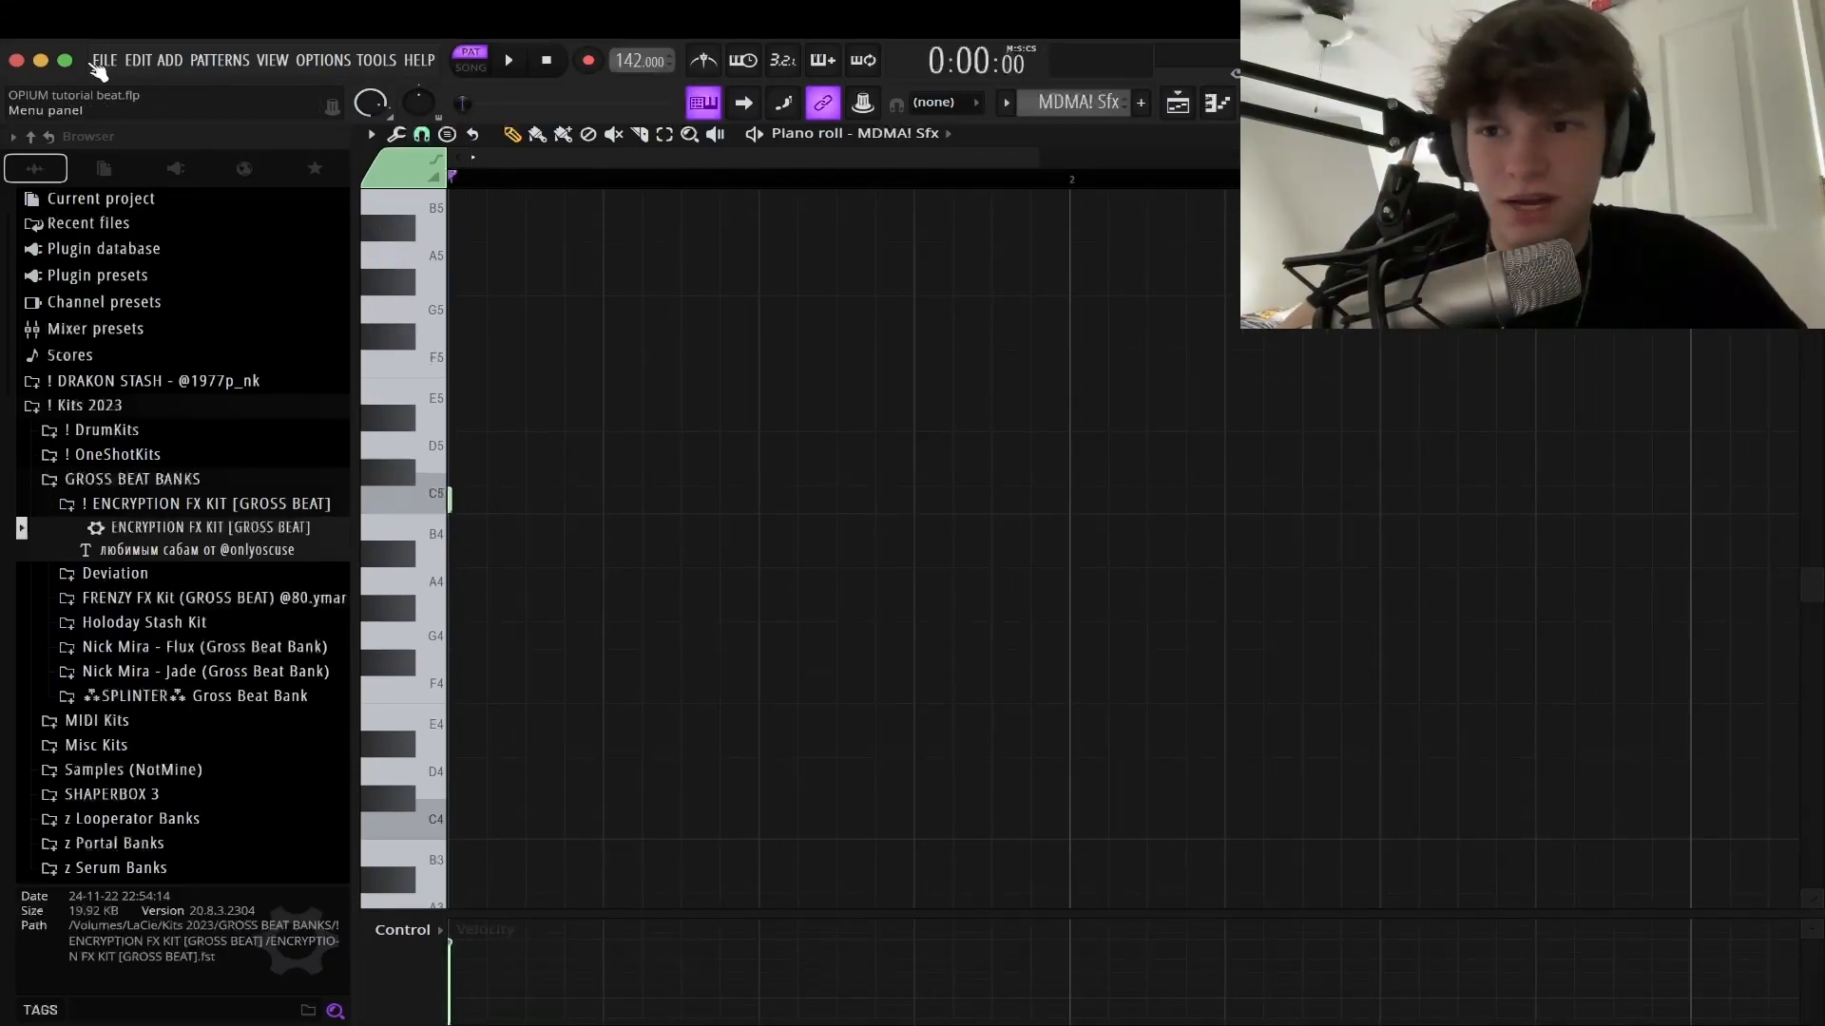
Play back the MDMA! Sfx pattern and check the Fruity Delay 3 mix level on mixer Insert 11
{"action": "key", "text": "space"}
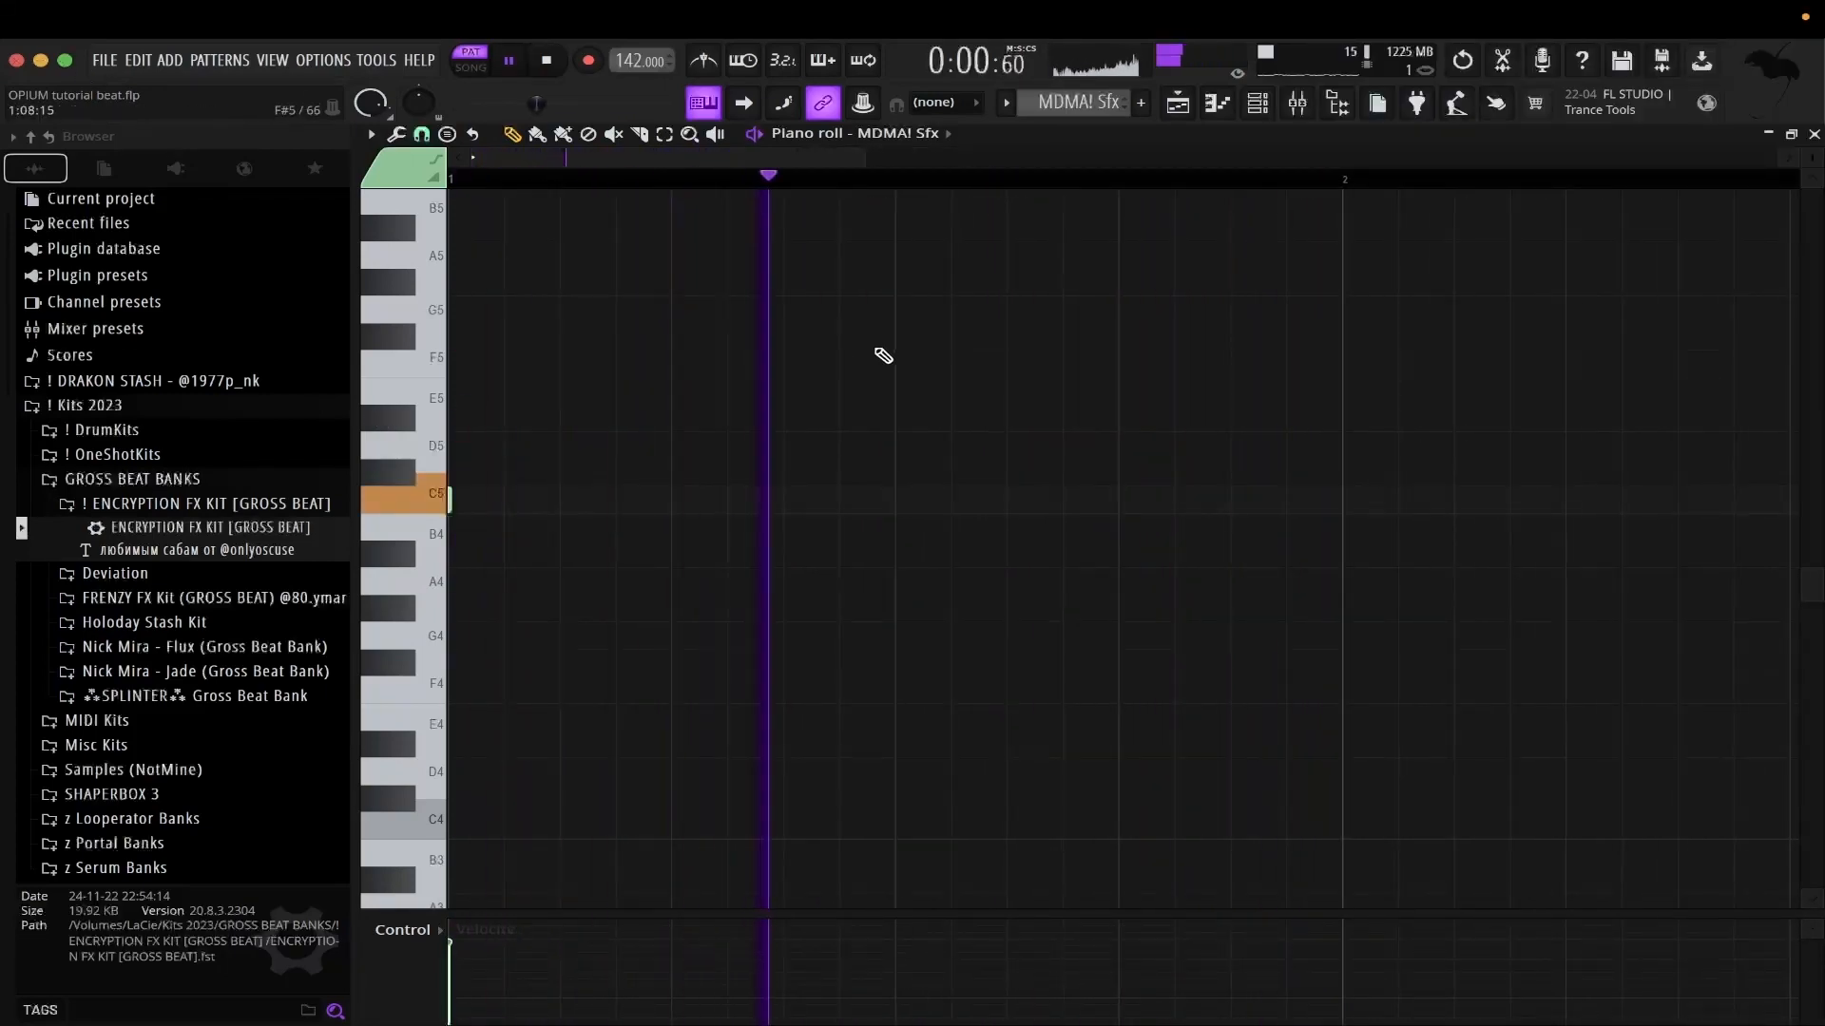
{"action": "key", "text": "space"}
{"action": "key", "text": "F9"}
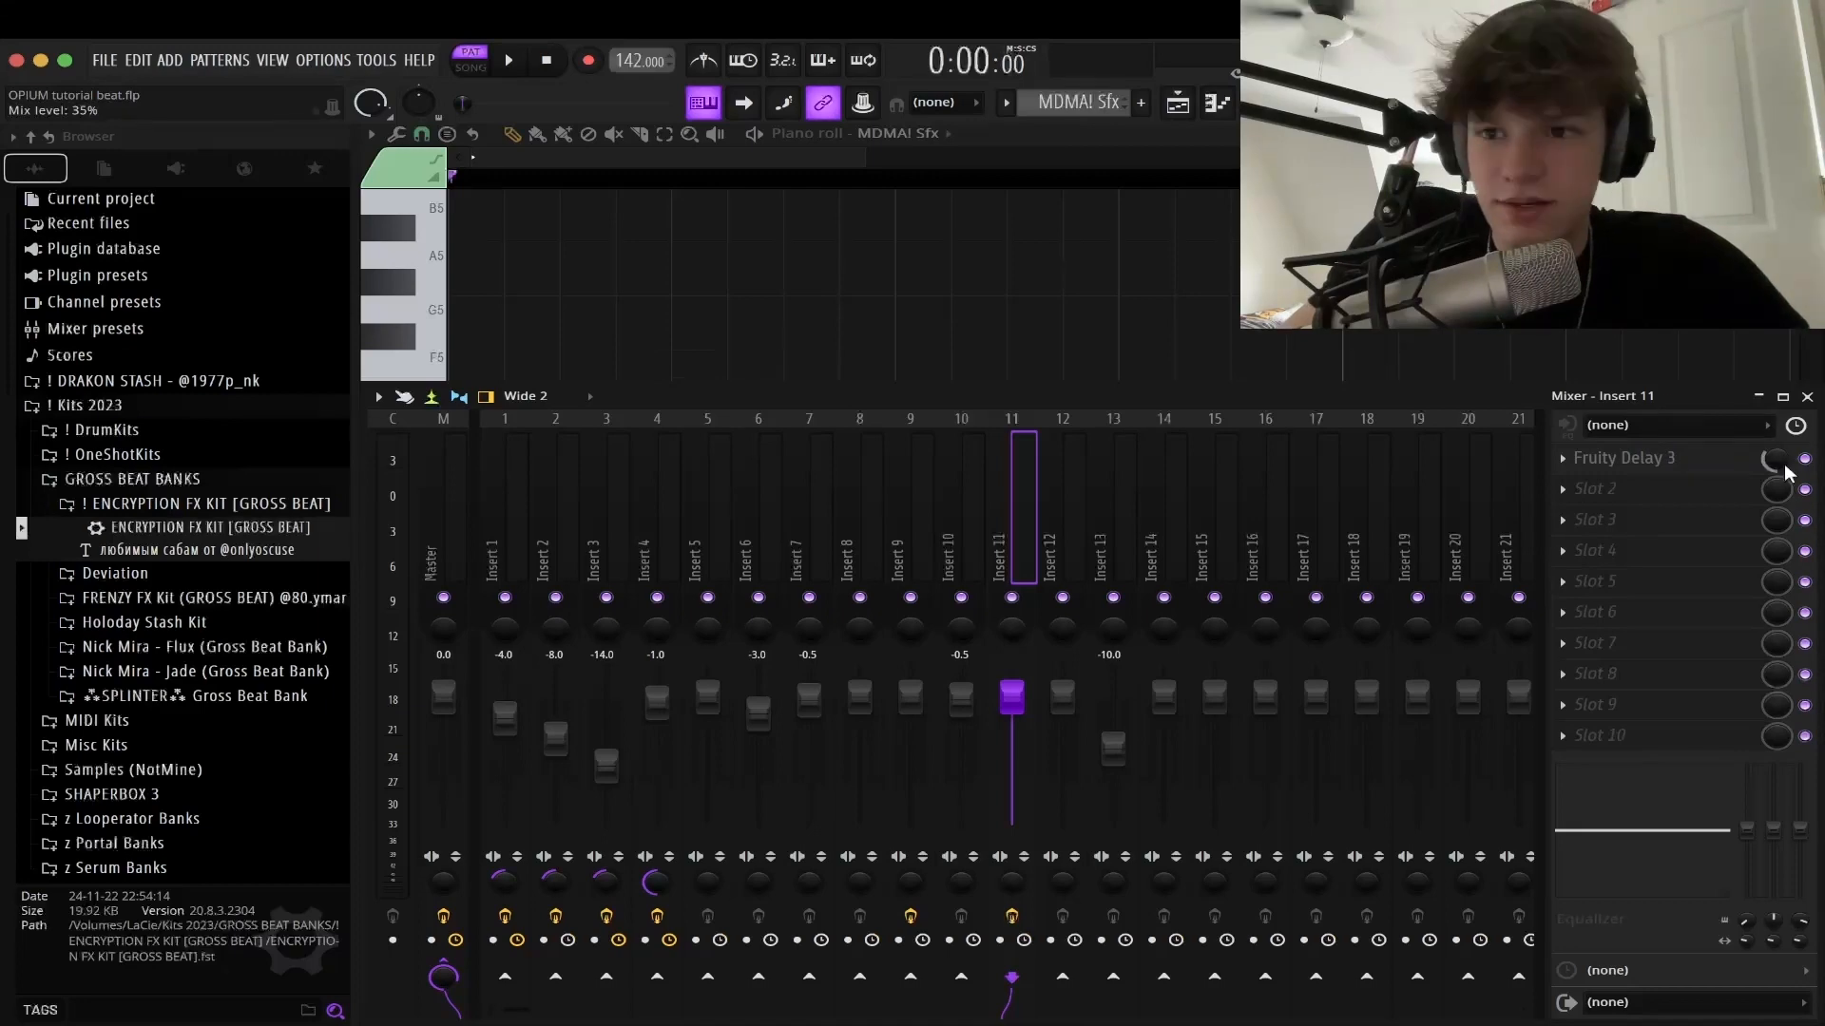
{"action": "left_click", "coordinate": [1810, 399]}
Open the X! Perc pattern from Track 14 of the playlist and play it back from bar 4
{"action": "key", "text": "F5"}
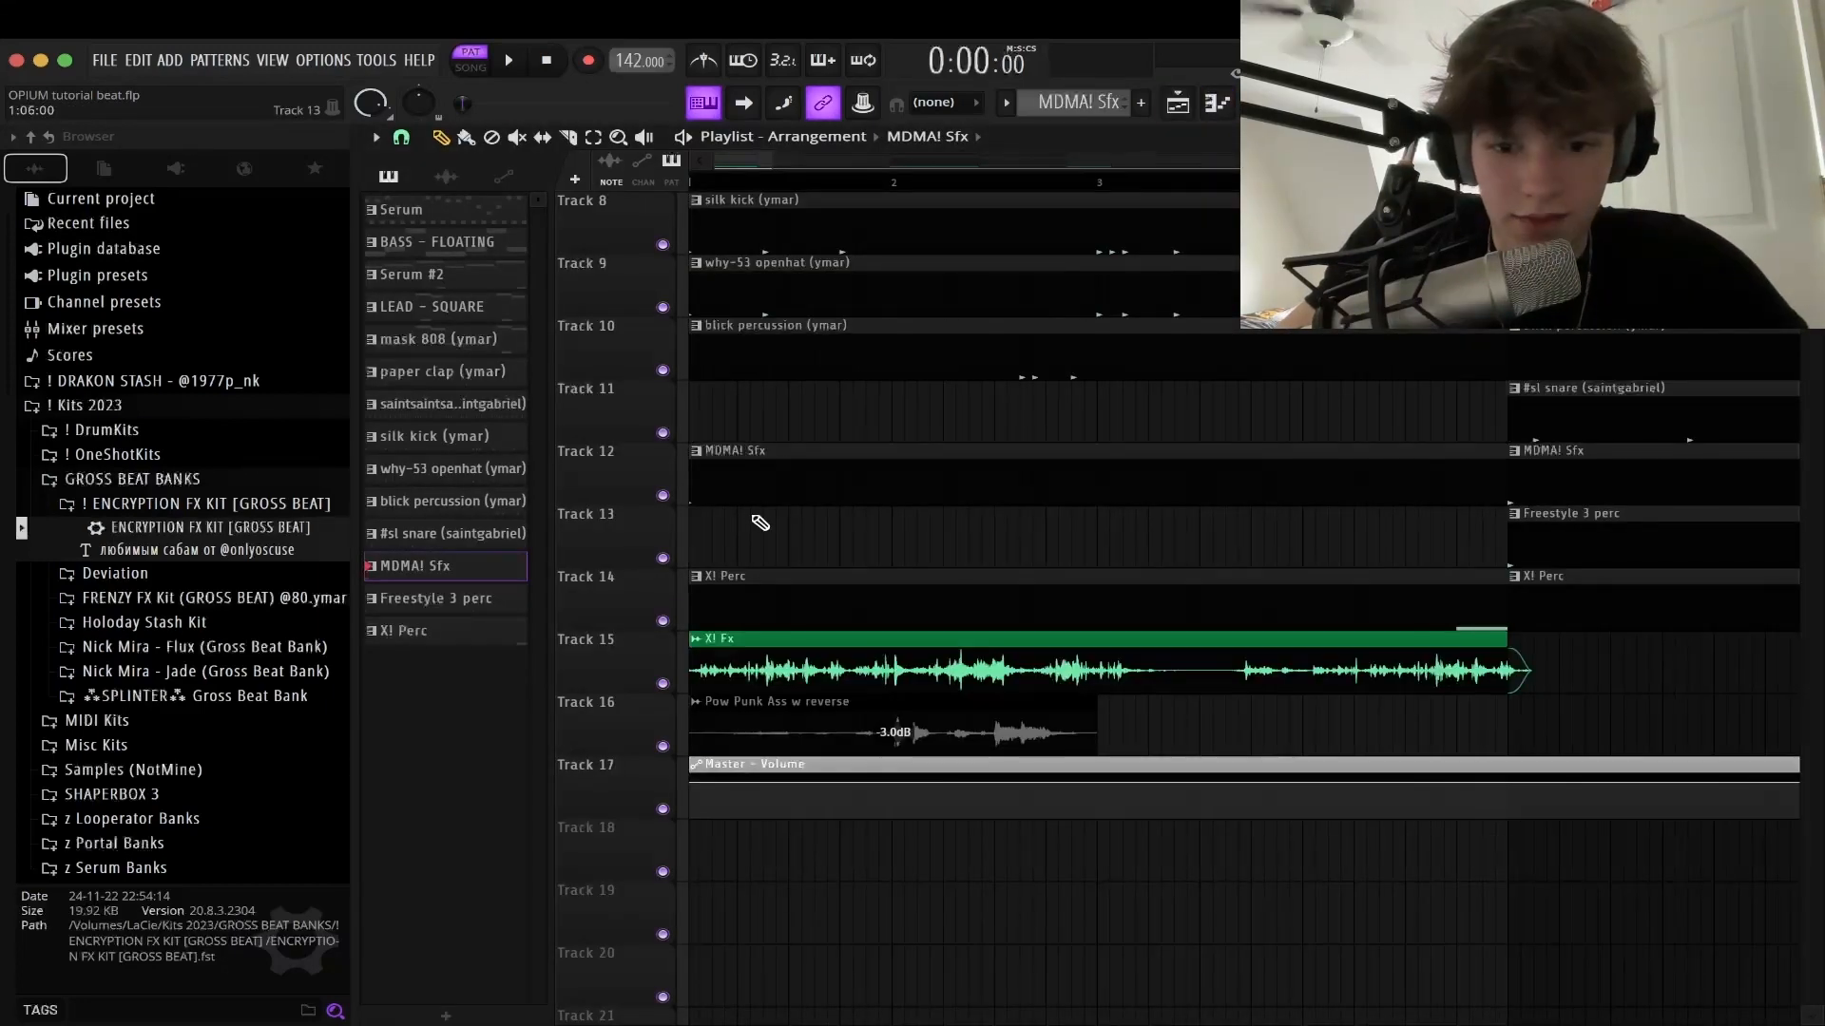
{"action": "double_click", "coordinate": [701, 602]}
{"action": "scroll", "coordinate": [772, 582], "scroll_direction": "down", "scroll_amount": 3}
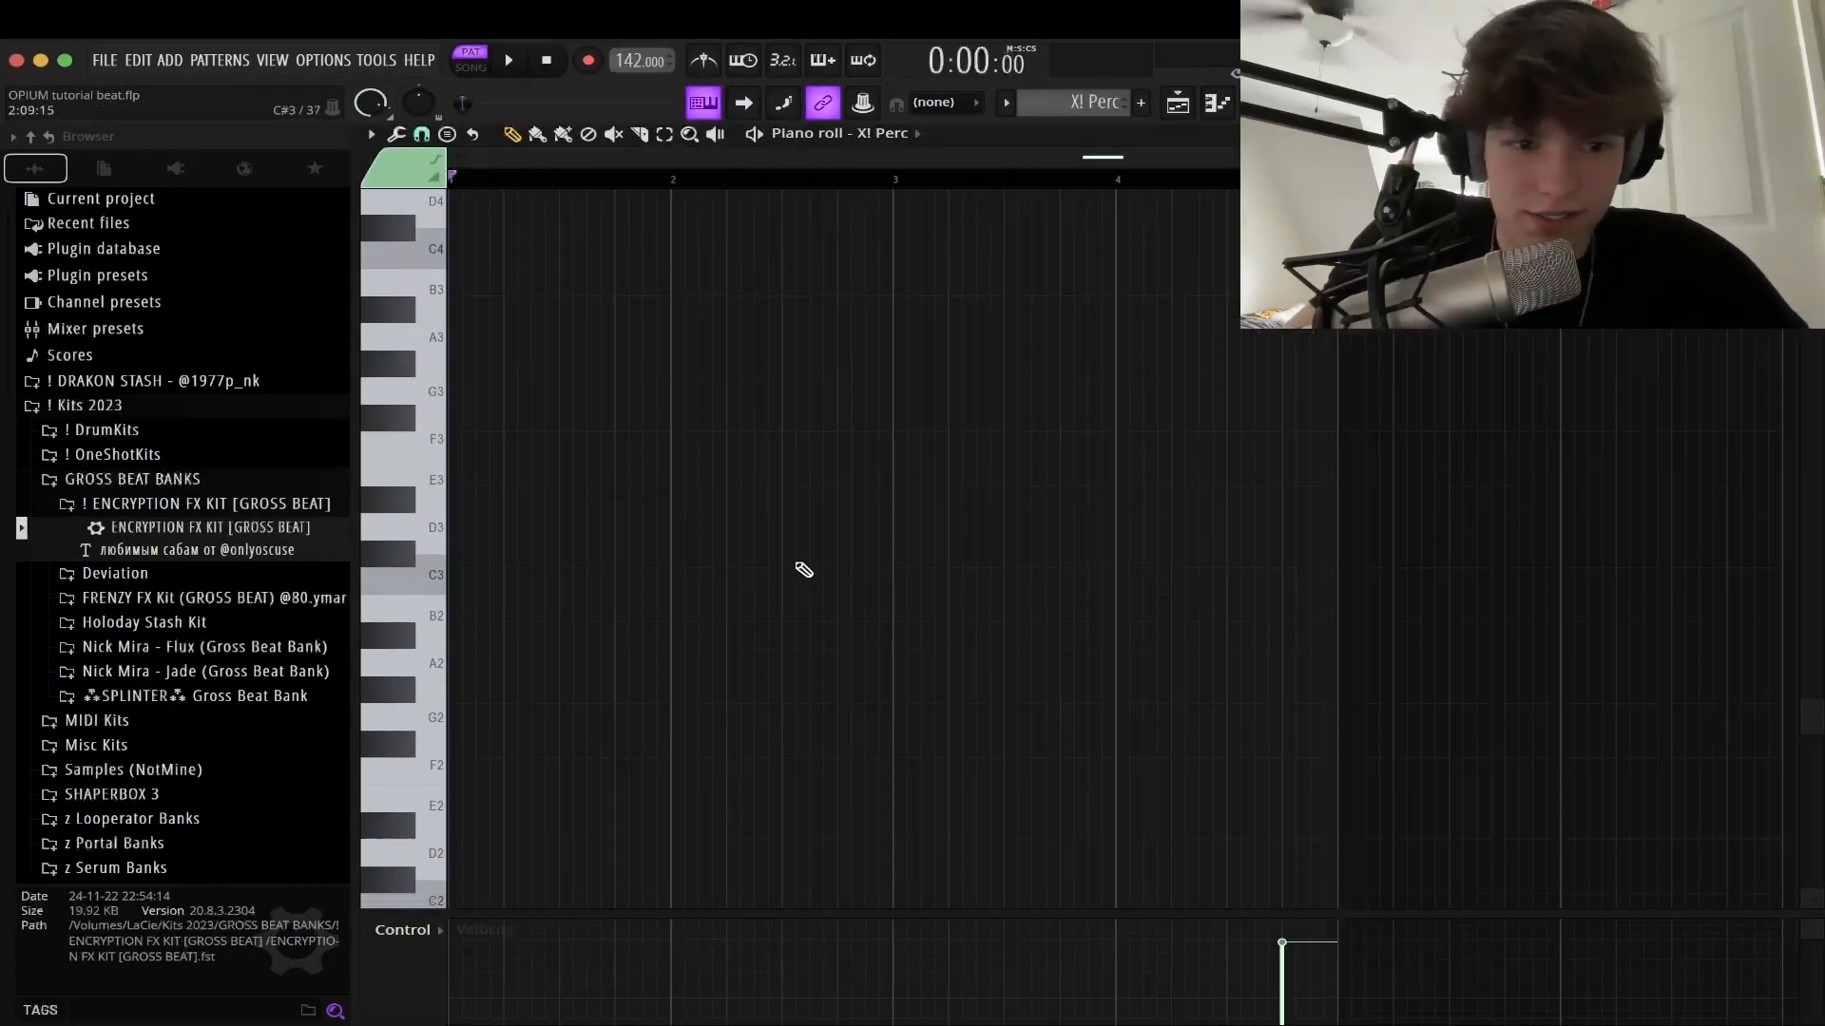
{"action": "scroll", "coordinate": [988, 553], "scroll_direction": "right", "scroll_amount": 4}
{"action": "left_click", "coordinate": [932, 179]}
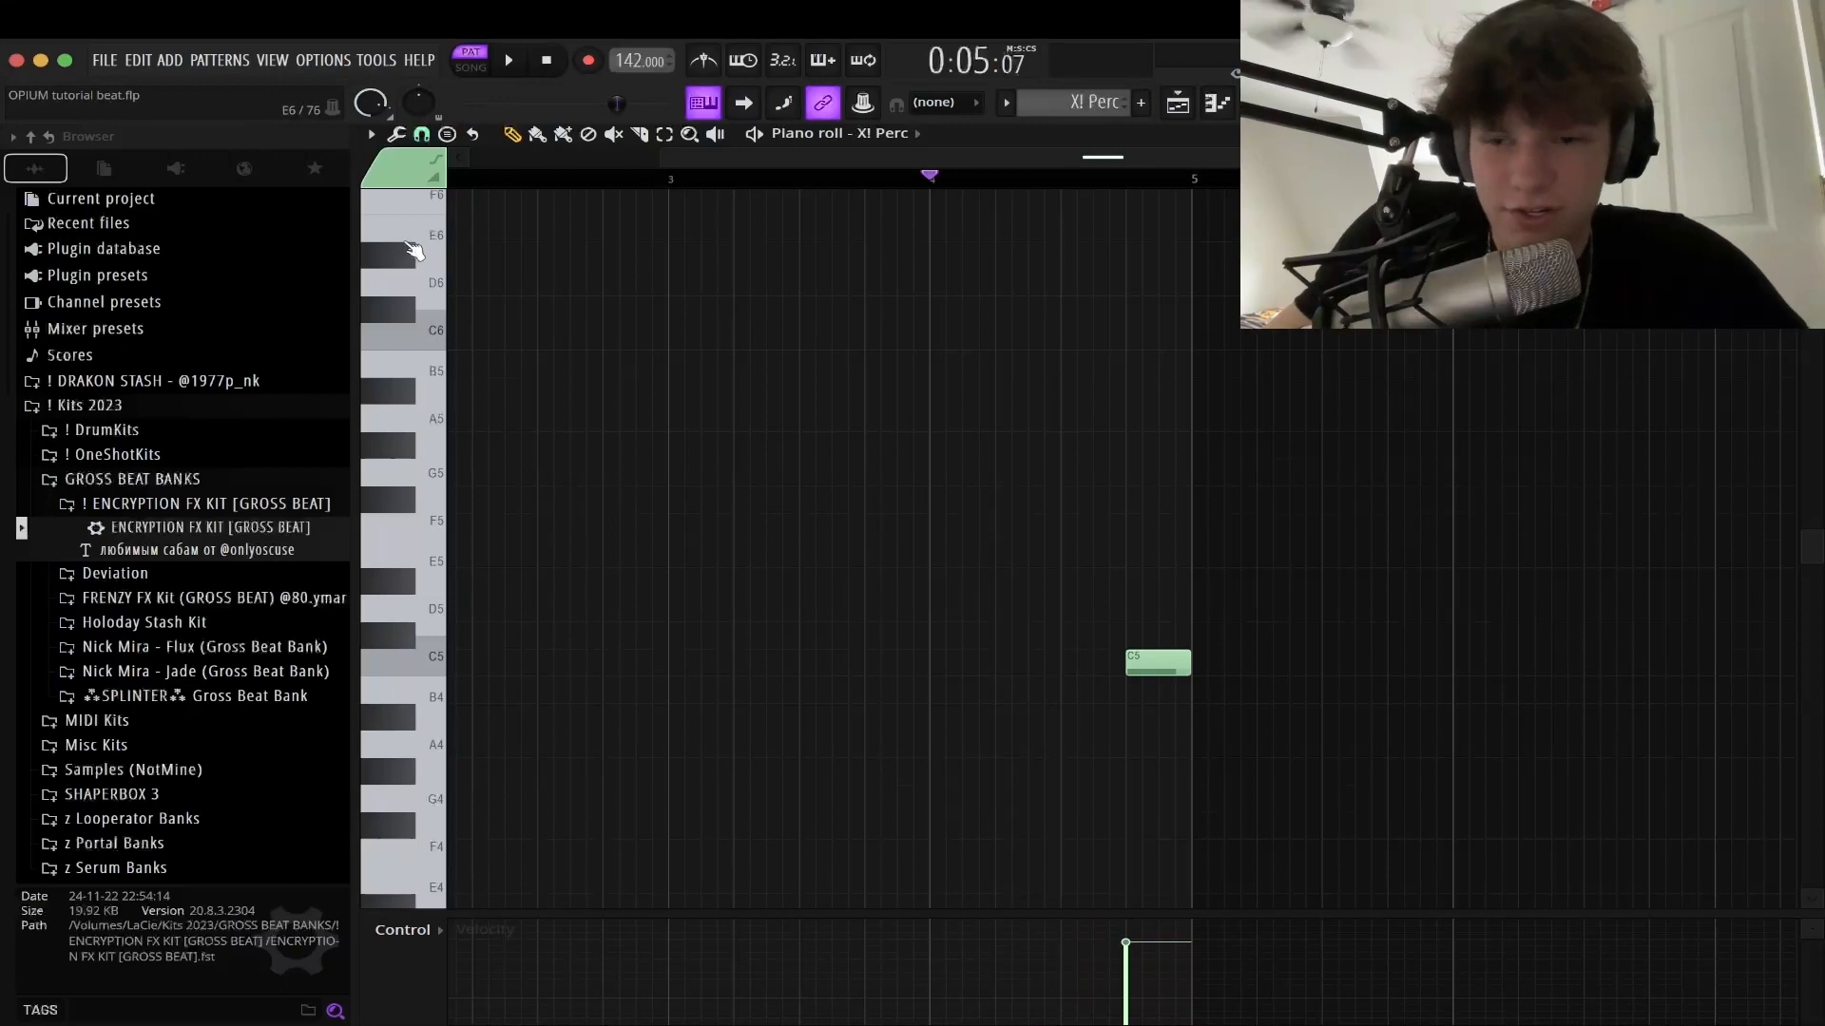
{"action": "scroll", "coordinate": [1030, 424], "scroll_direction": "up", "scroll_amount": 3}
{"action": "key", "text": "space"}
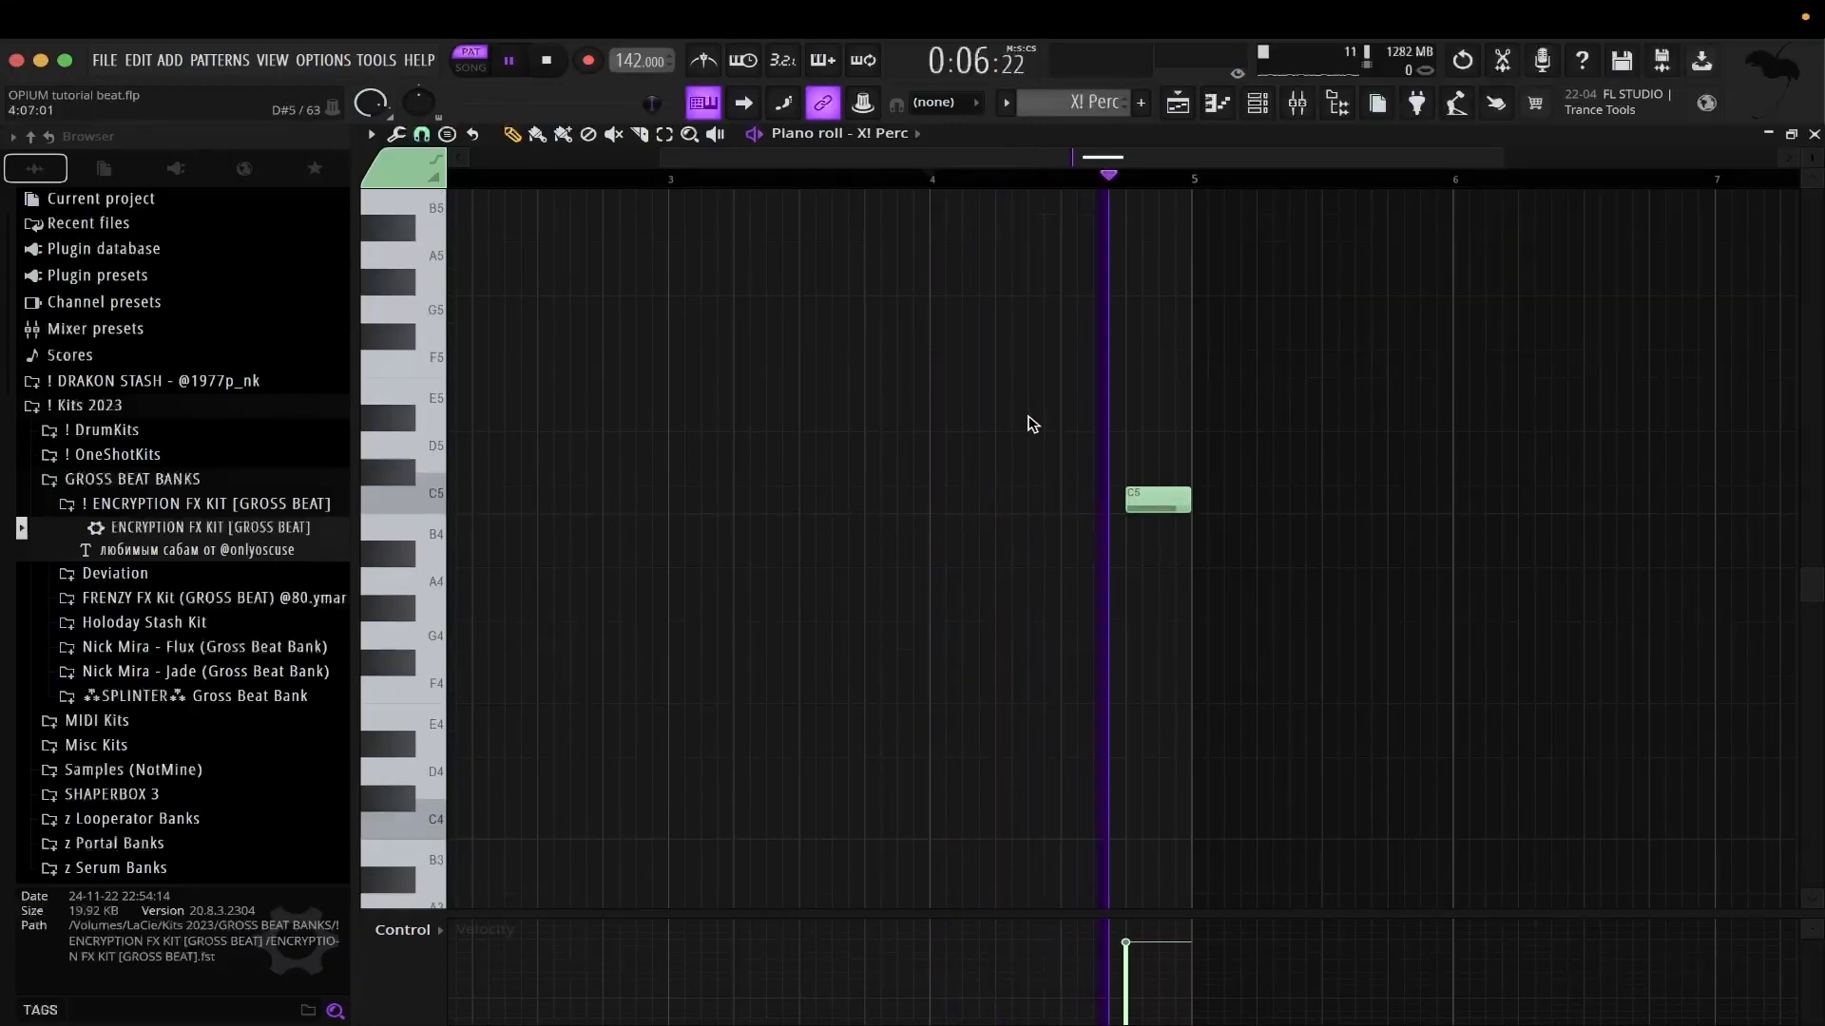
{"action": "key", "text": "space"}
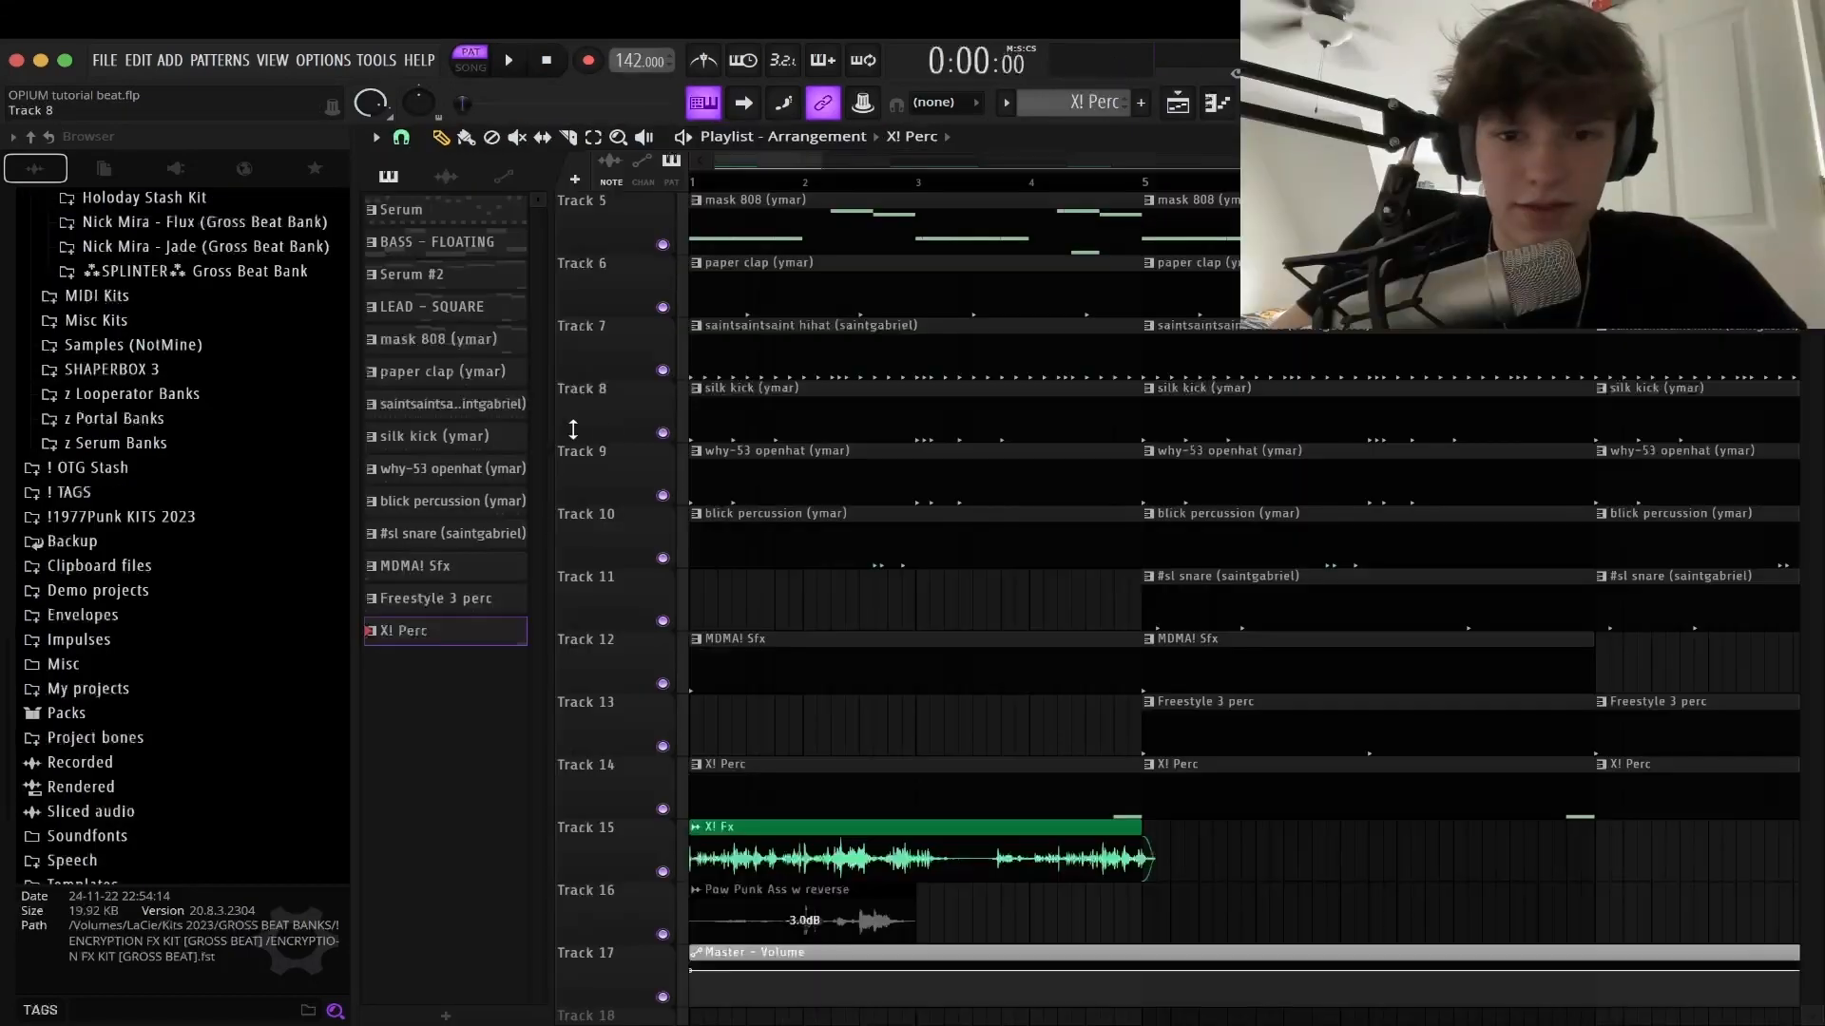
Solo the drum and percussion tracks, Tracks 5 to 14, in the playlist and play them together
{"action": "left_click", "coordinate": [663, 307], "text": "ctrl"}
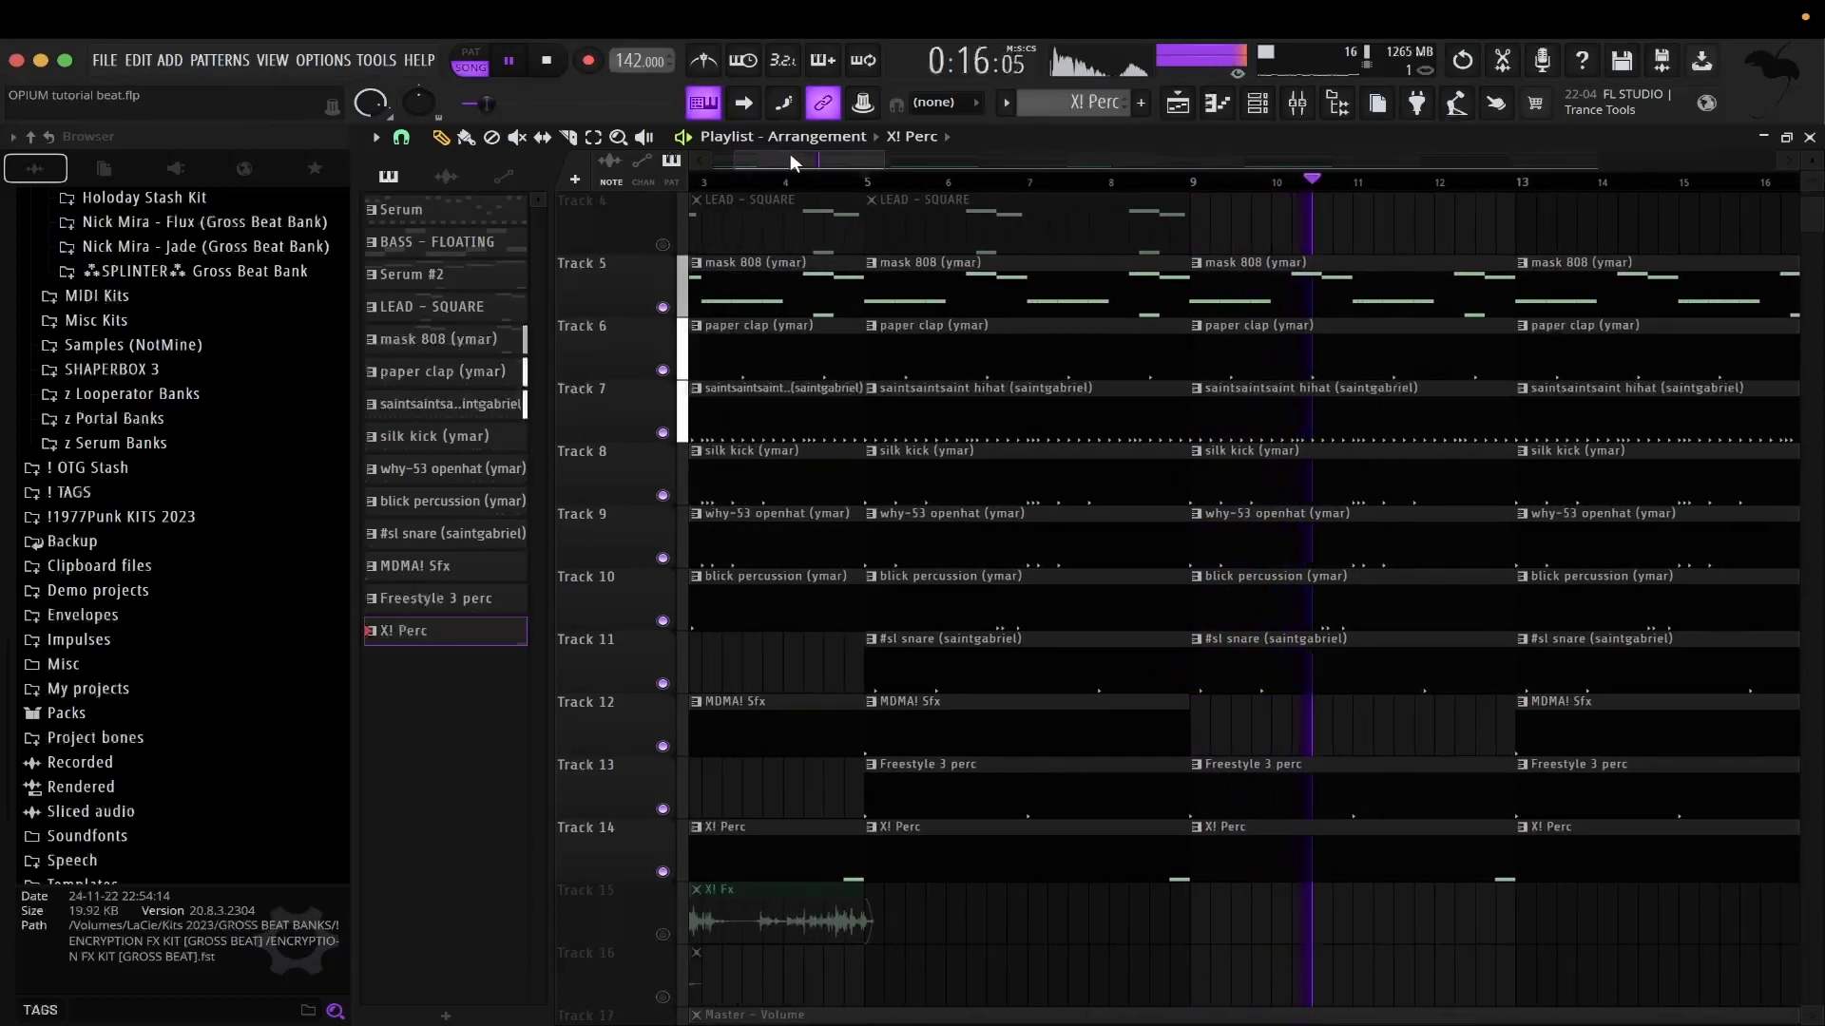
Solo the X! Fx audio clip on Track 15 in the playlist and play it back from the start
{"action": "left_click_drag", "start_coordinate": [810, 151], "coordinate": [804, 154]}
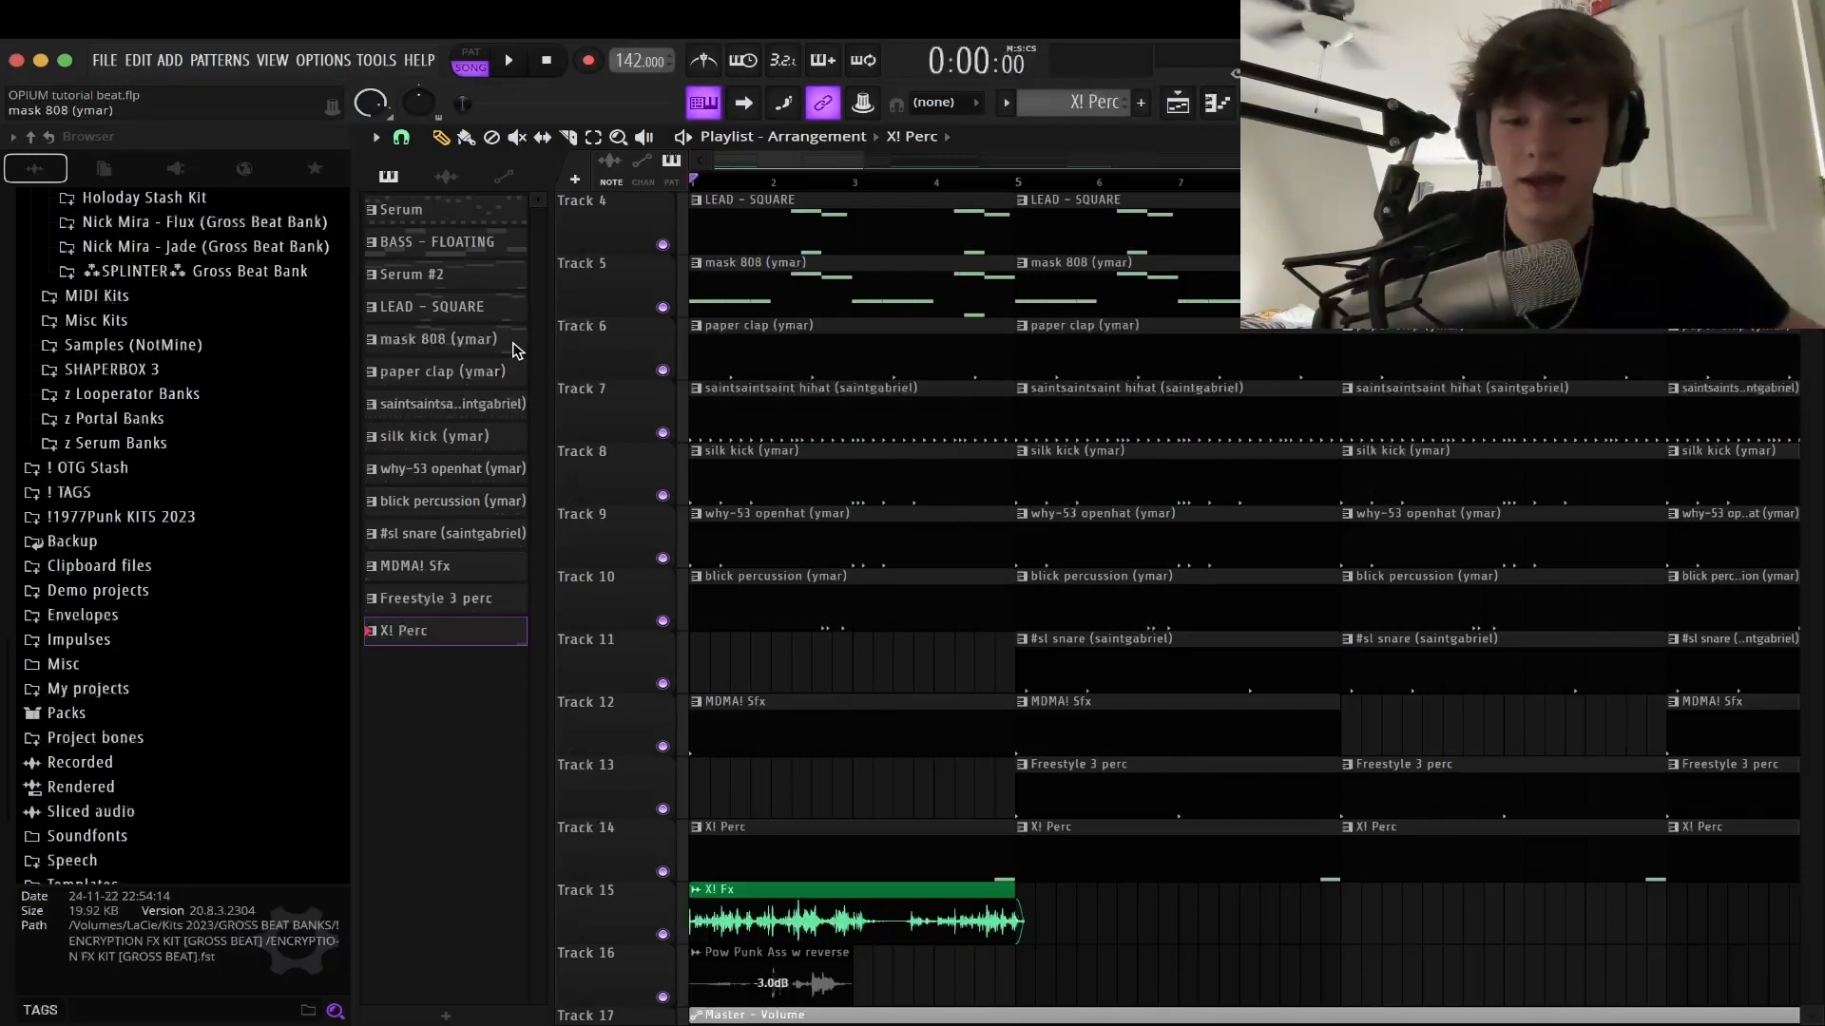
{"action": "scroll", "coordinate": [584, 494], "scroll_direction": "down", "scroll_amount": 7}
{"action": "scroll", "coordinate": [873, 165], "scroll_direction": "up", "scroll_amount": 3}
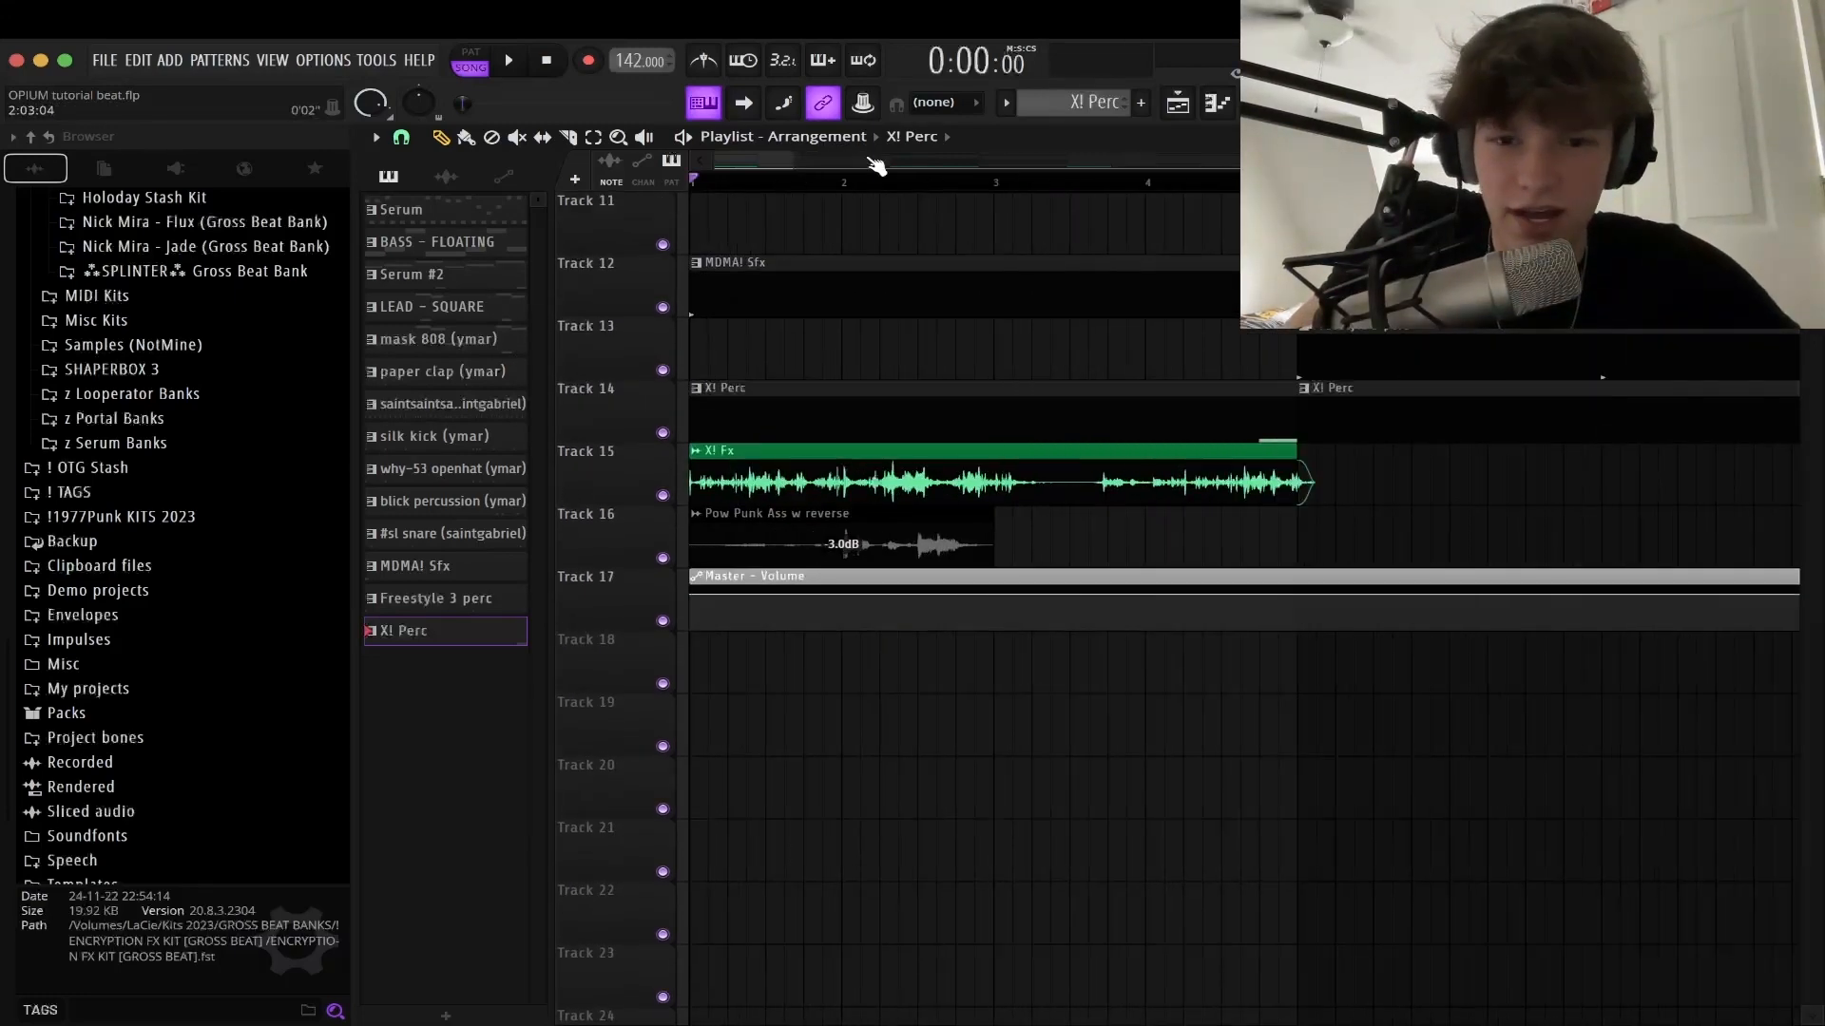
{"action": "scroll", "coordinate": [706, 450], "scroll_direction": "down", "scroll_amount": 3}
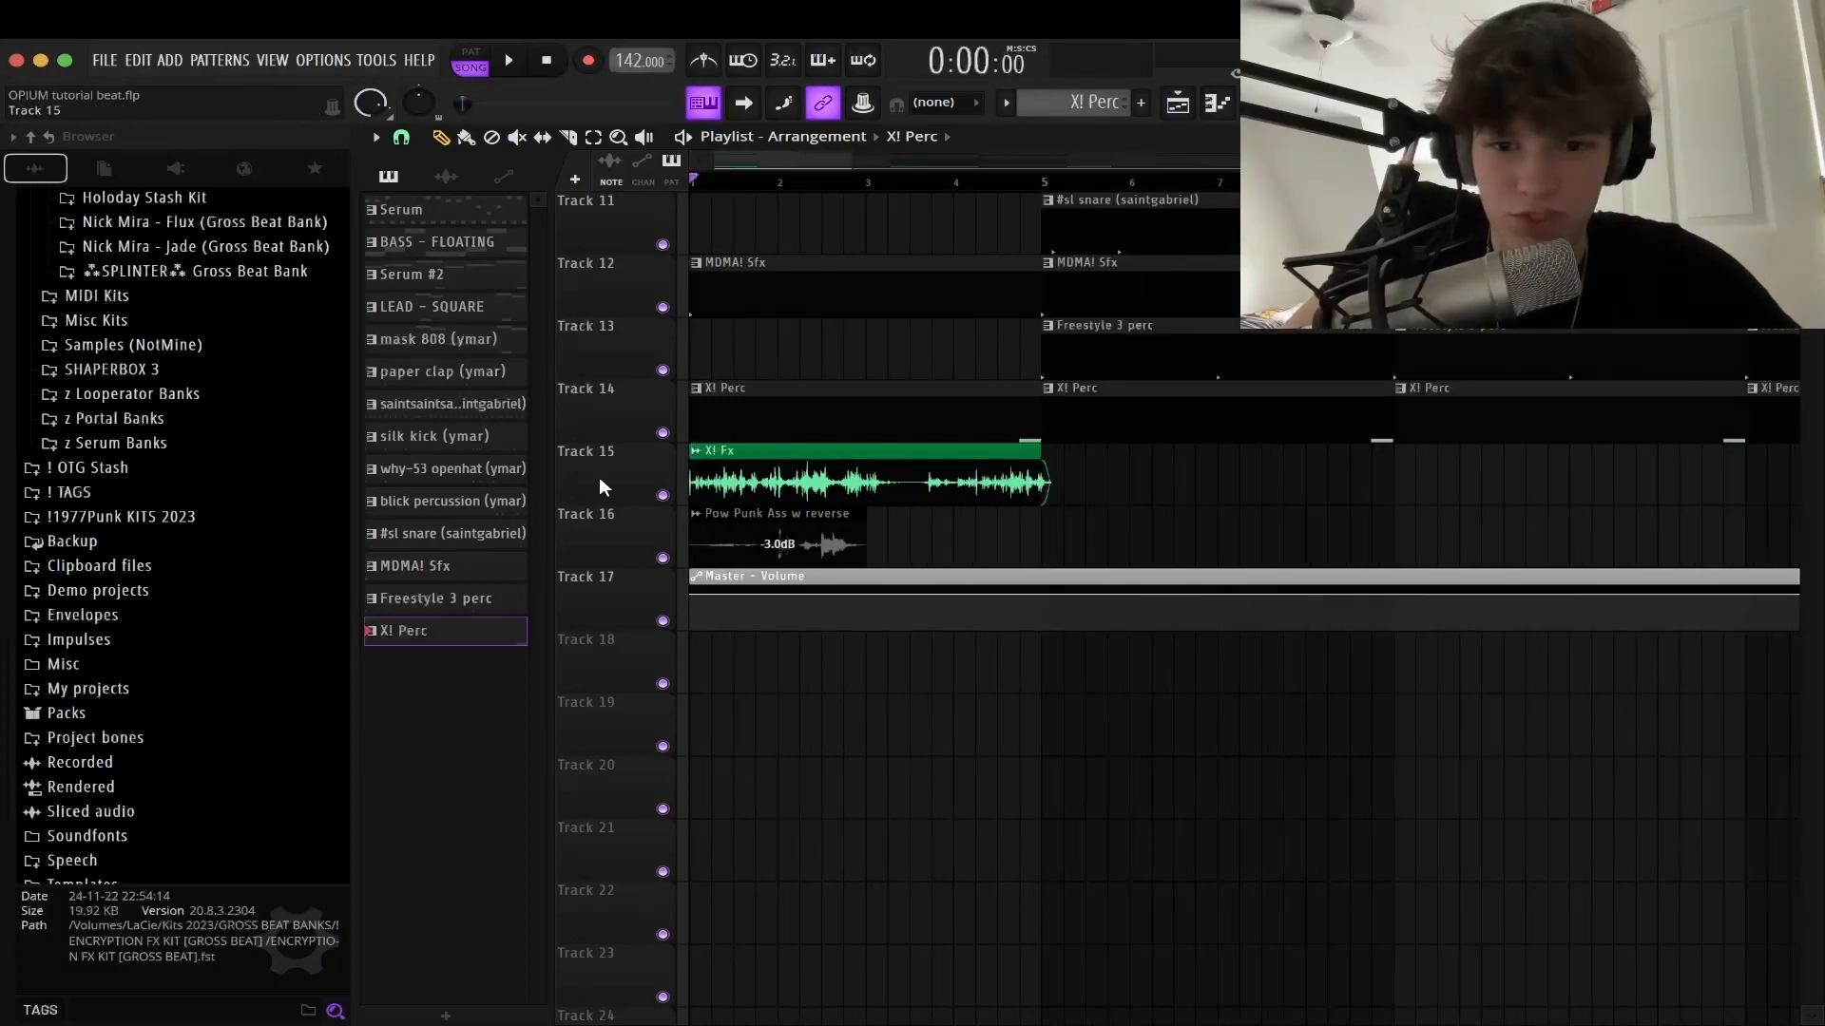
{"action": "scroll", "coordinate": [601, 487], "scroll_direction": "up", "scroll_amount": 3}
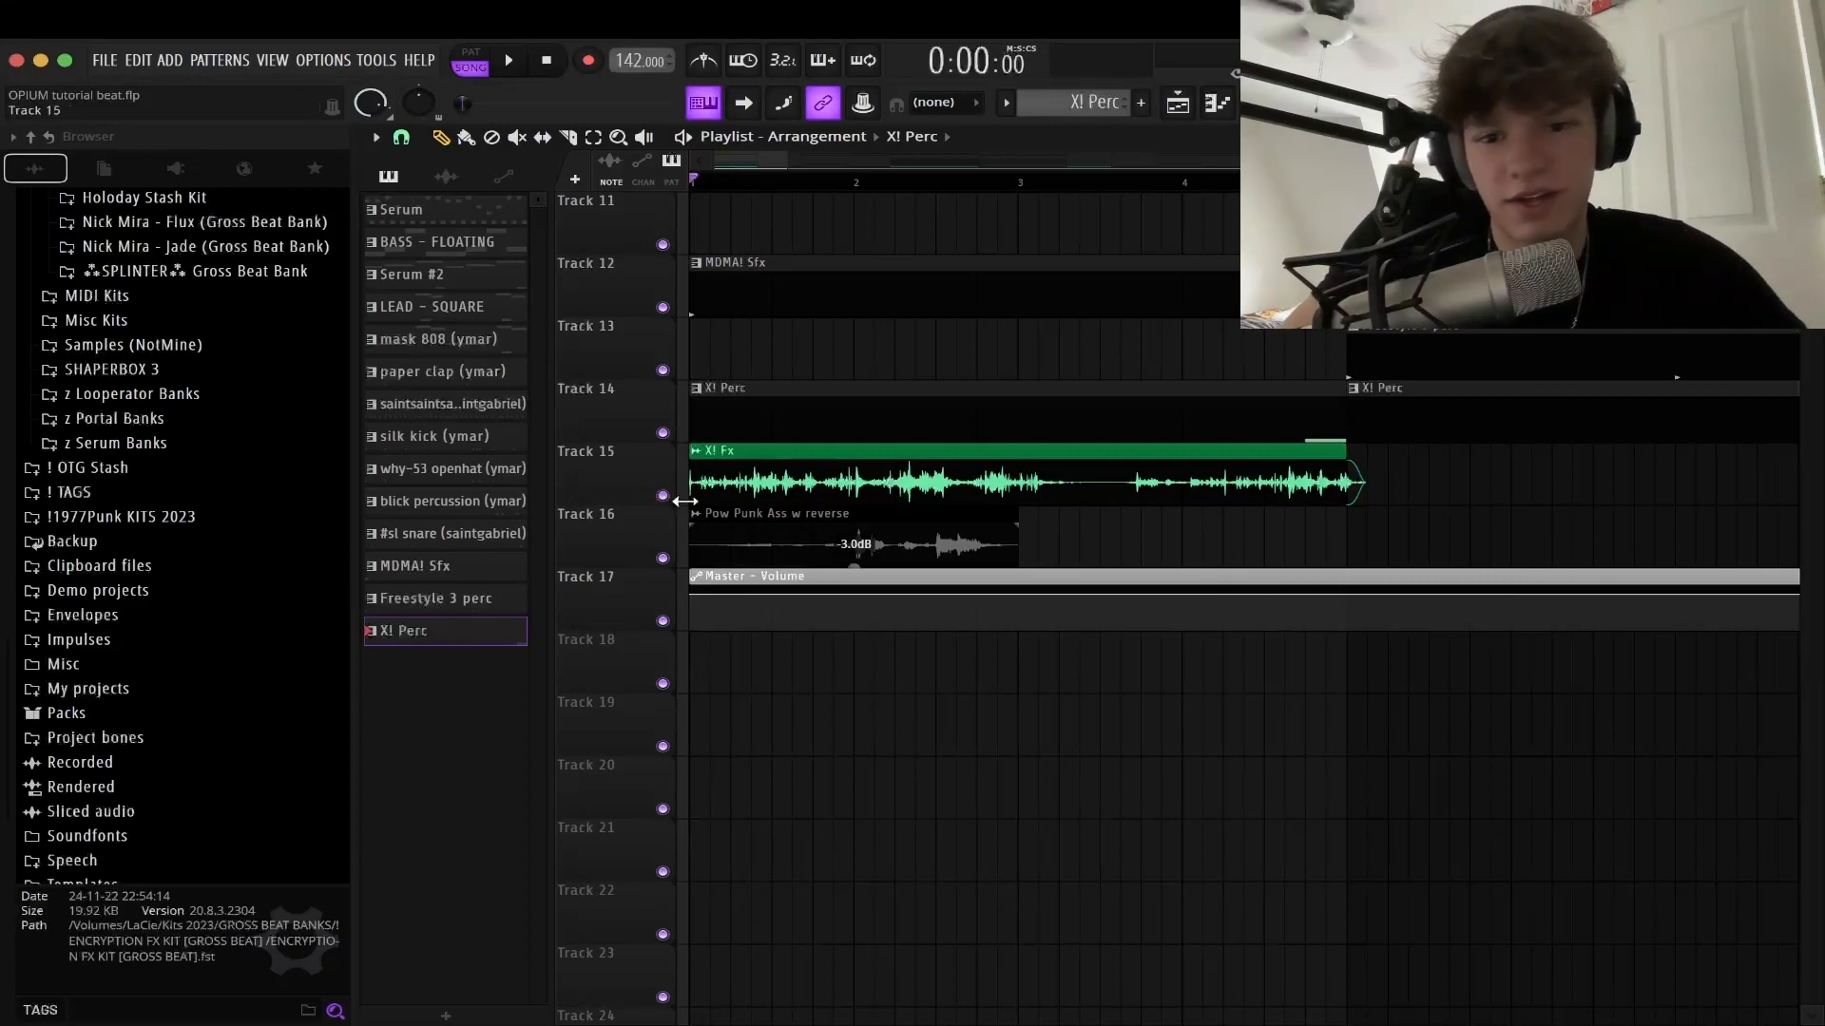
{"action": "scroll", "coordinate": [618, 498], "scroll_direction": "up", "scroll_amount": 1}
{"action": "scroll", "coordinate": [633, 510], "scroll_direction": "up", "scroll_amount": 3}
{"action": "right_click", "coordinate": [663, 684]}
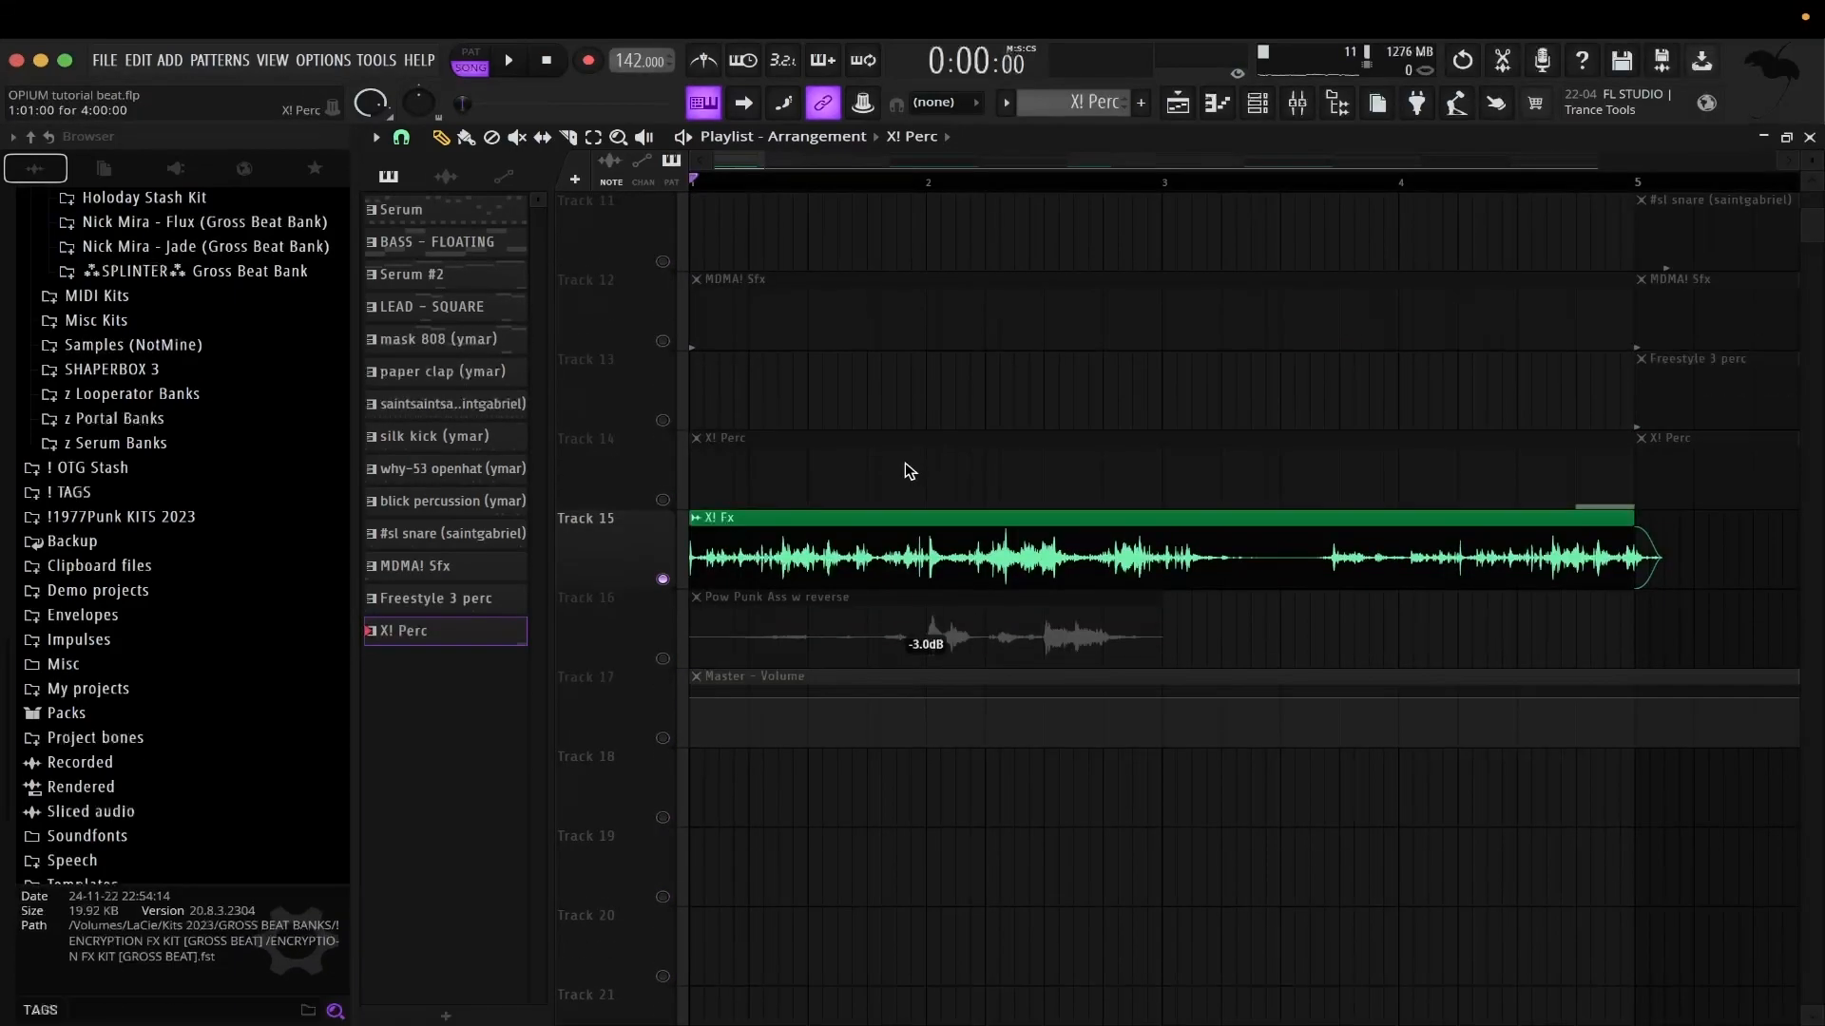
{"action": "key", "text": "space"}
Look over the full song arrangement across Tracks 1 to 17 in the playlist
{"action": "scroll", "coordinate": [896, 459], "scroll_direction": "down", "scroll_amount": 1}
{"action": "scroll", "coordinate": [896, 460], "scroll_direction": "up", "scroll_amount": 1}
{"action": "scroll", "coordinate": [897, 460], "scroll_direction": "up", "scroll_amount": 1}
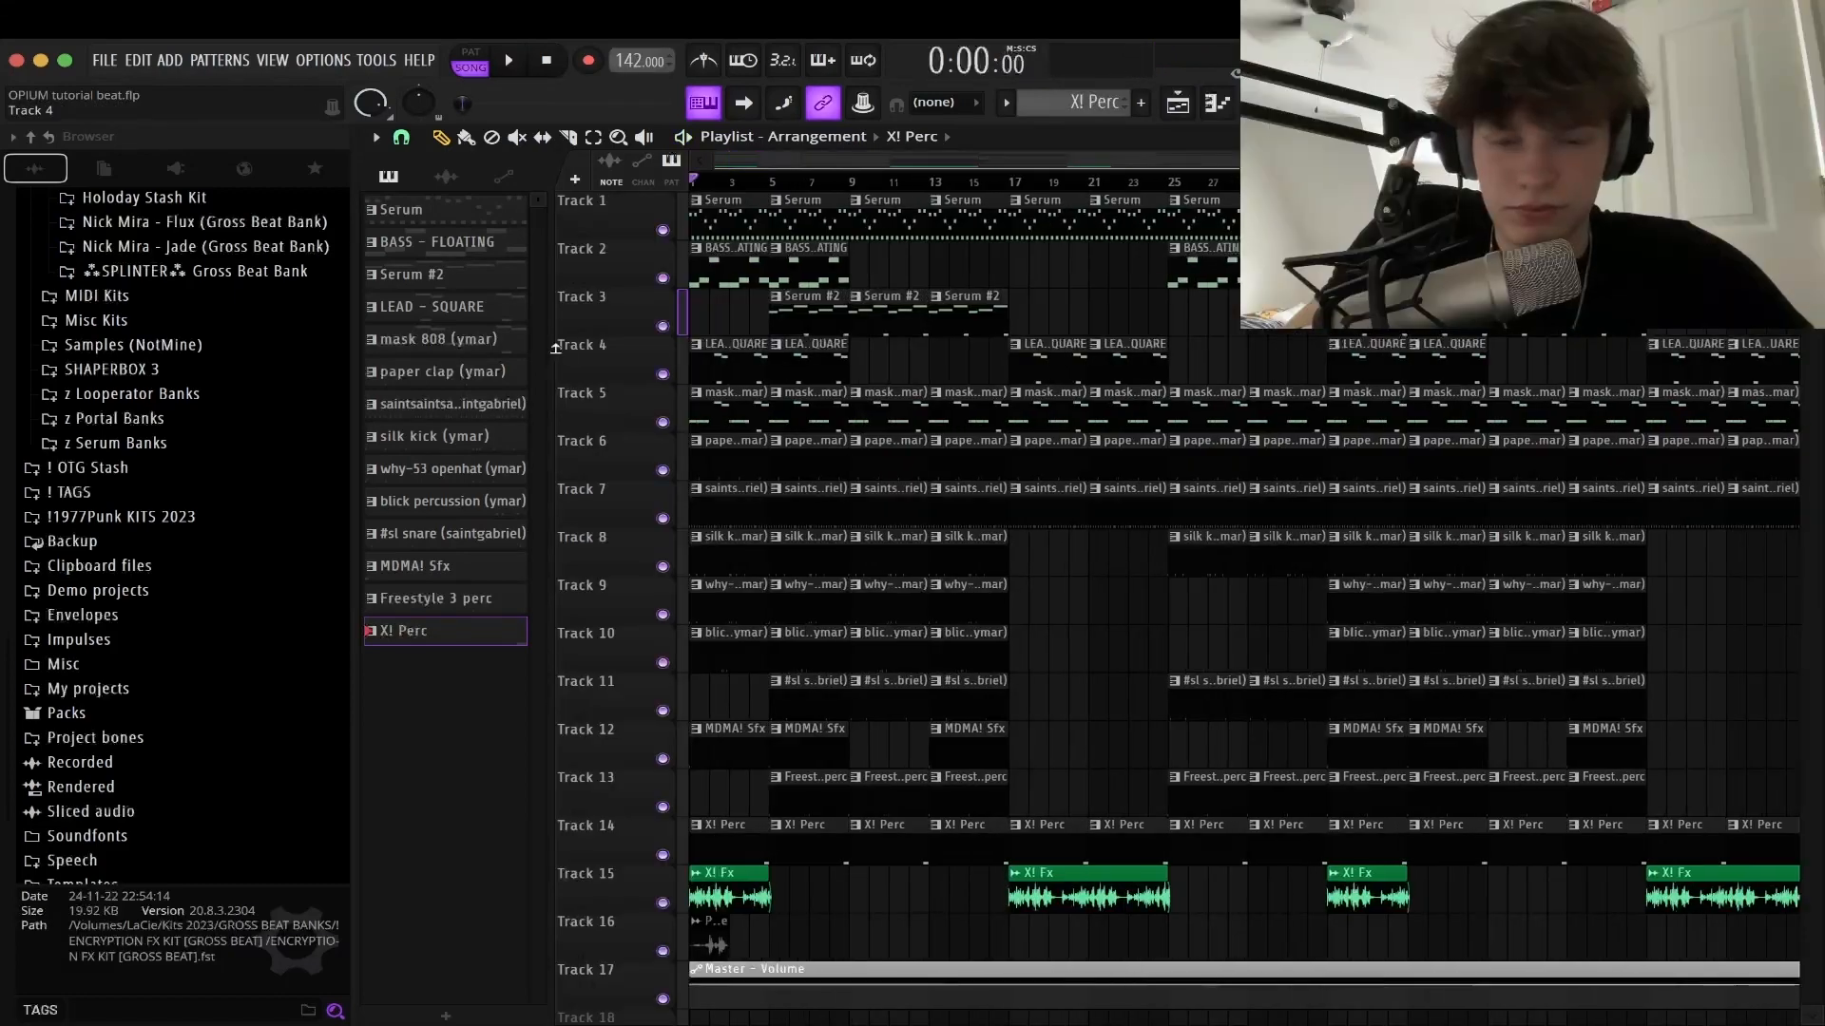
{"action": "scroll", "coordinate": [555, 349], "scroll_direction": "up", "scroll_amount": 1}
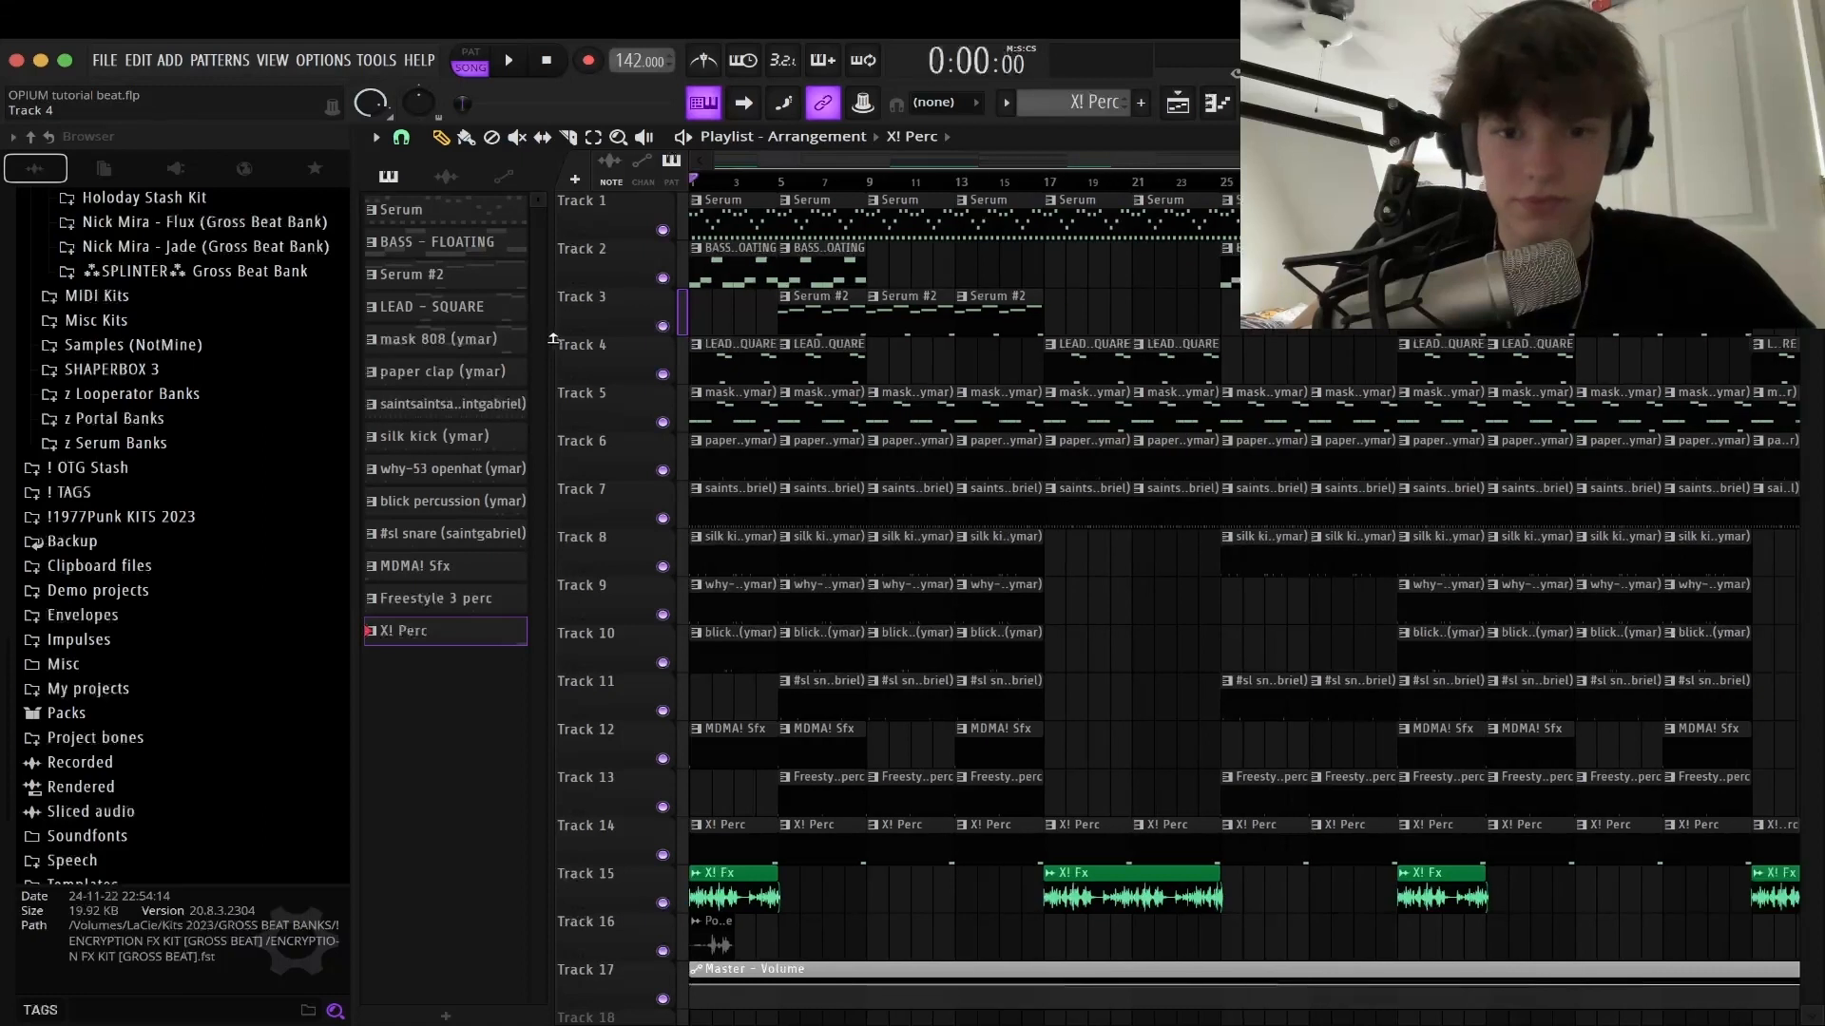